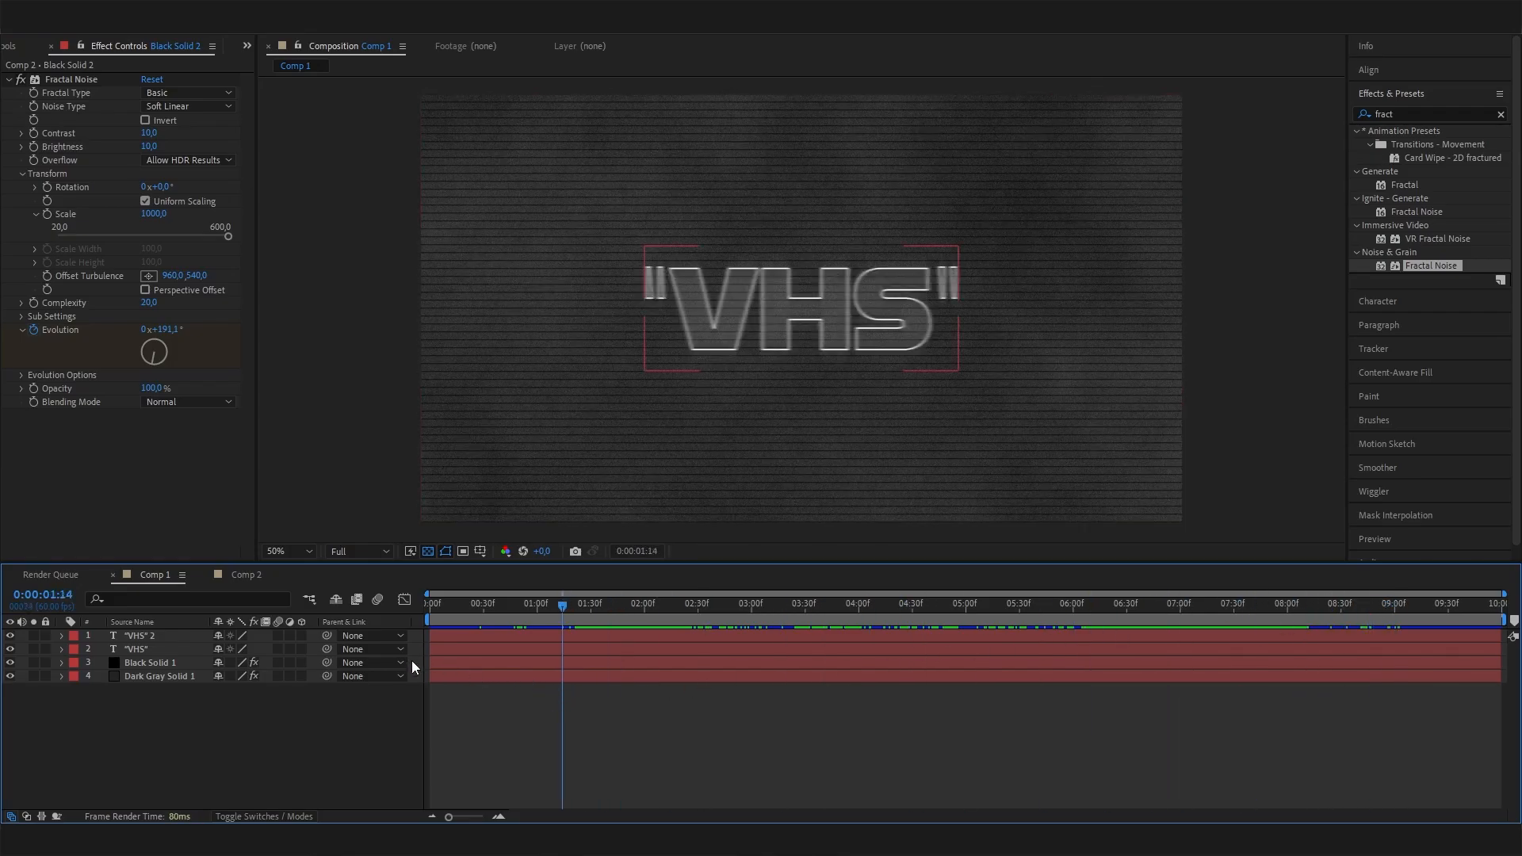
Create a new 1920 x 1080 composition at 60 fps, 10 seconds long.
{"action": "left_click", "coordinate": [15, 49]}
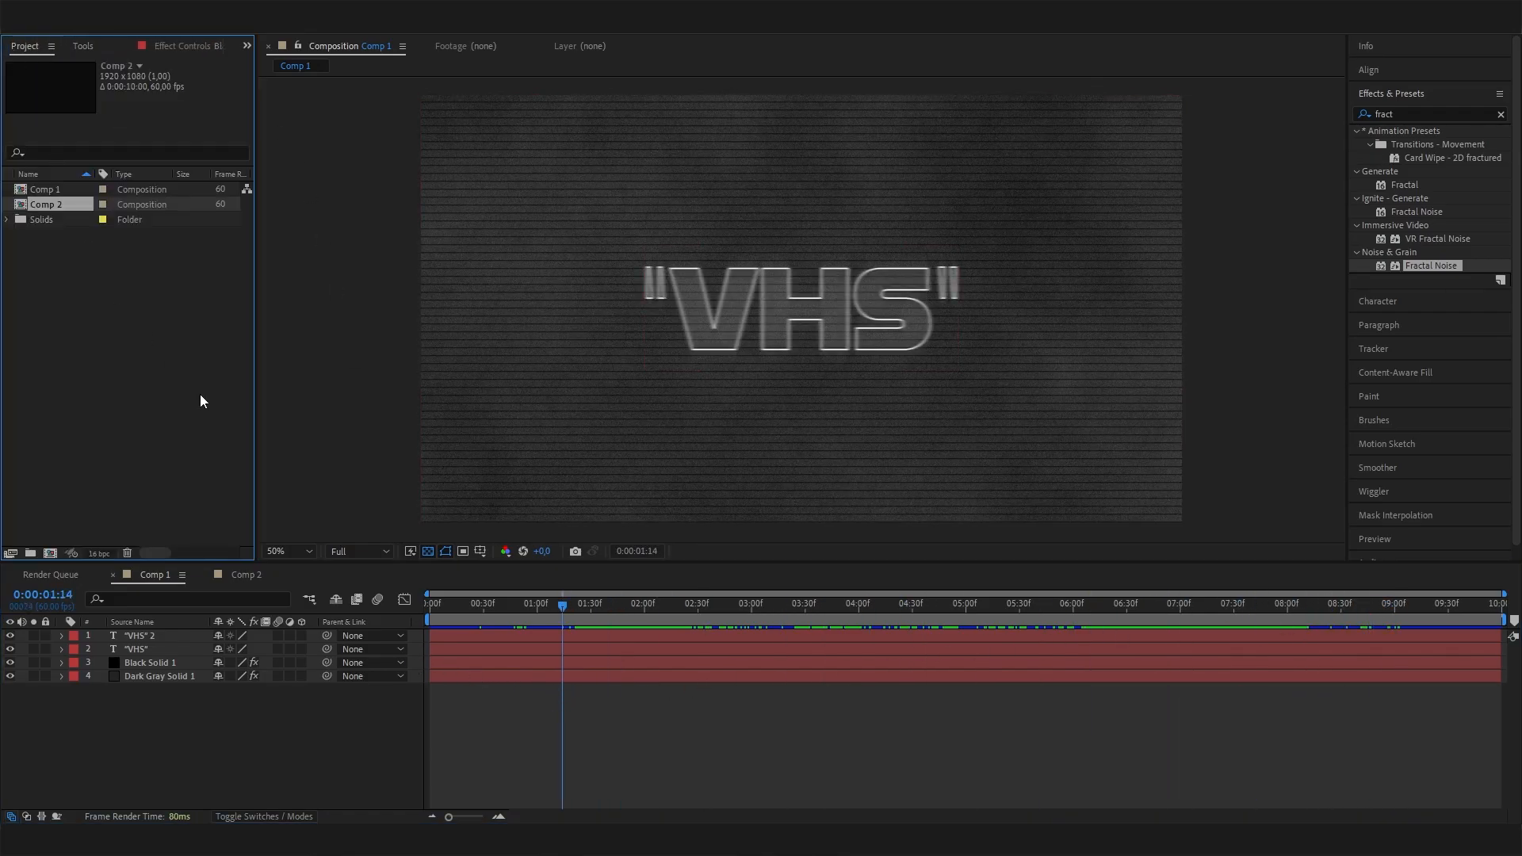
{"action": "right_click", "coordinate": [97, 364]}
{"action": "left_click", "coordinate": [146, 379]}
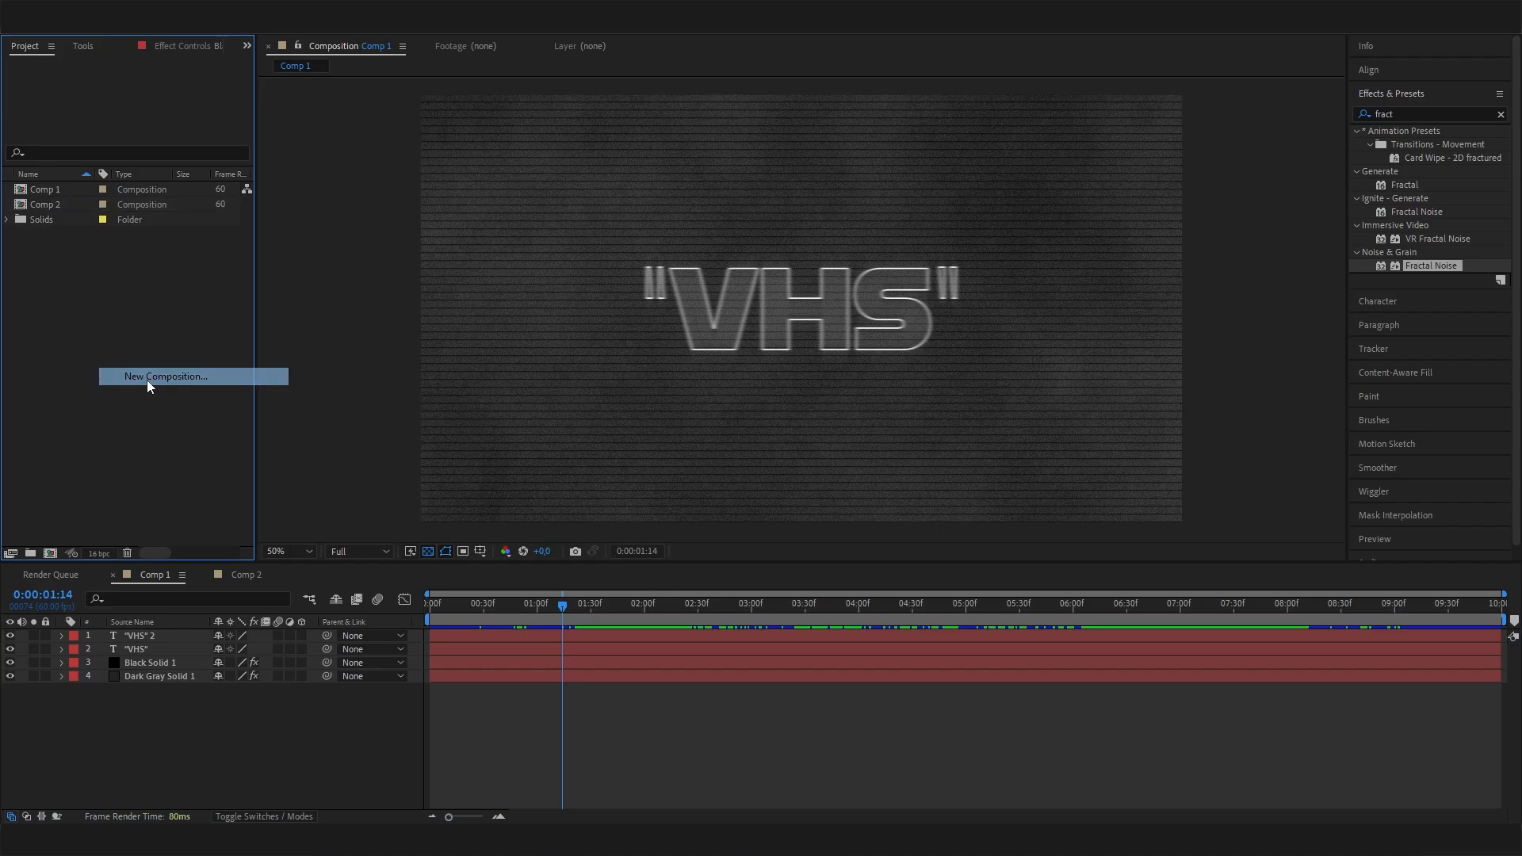
{"action": "left_click", "coordinate": [787, 510]}
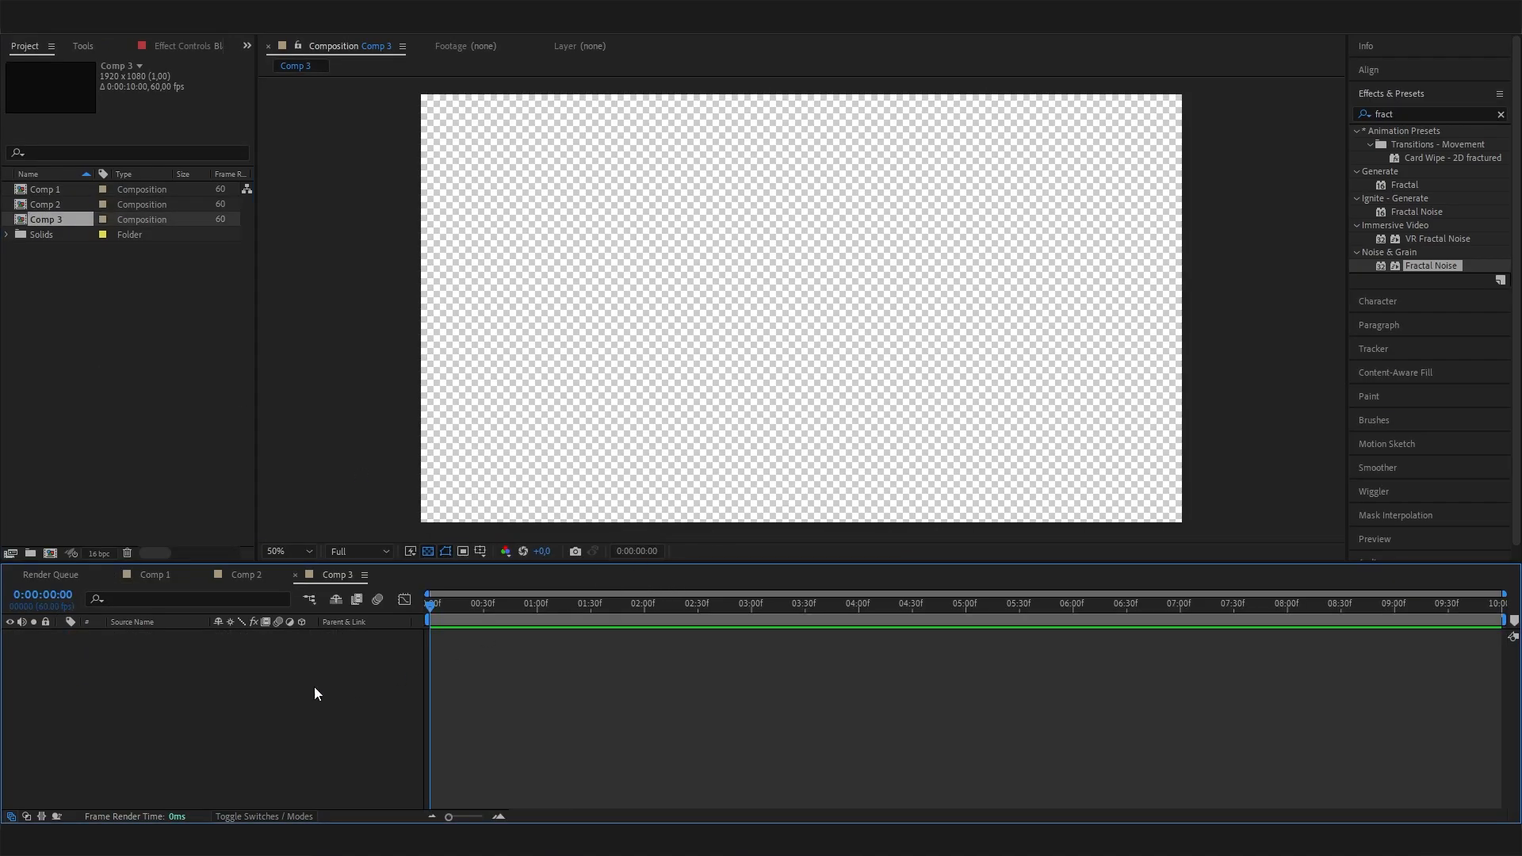
Add a black solid of 1920 x 1080 px to the new composition.
{"action": "right_click", "coordinate": [211, 659]}
{"action": "mouse_move", "coordinate": [333, 468]}
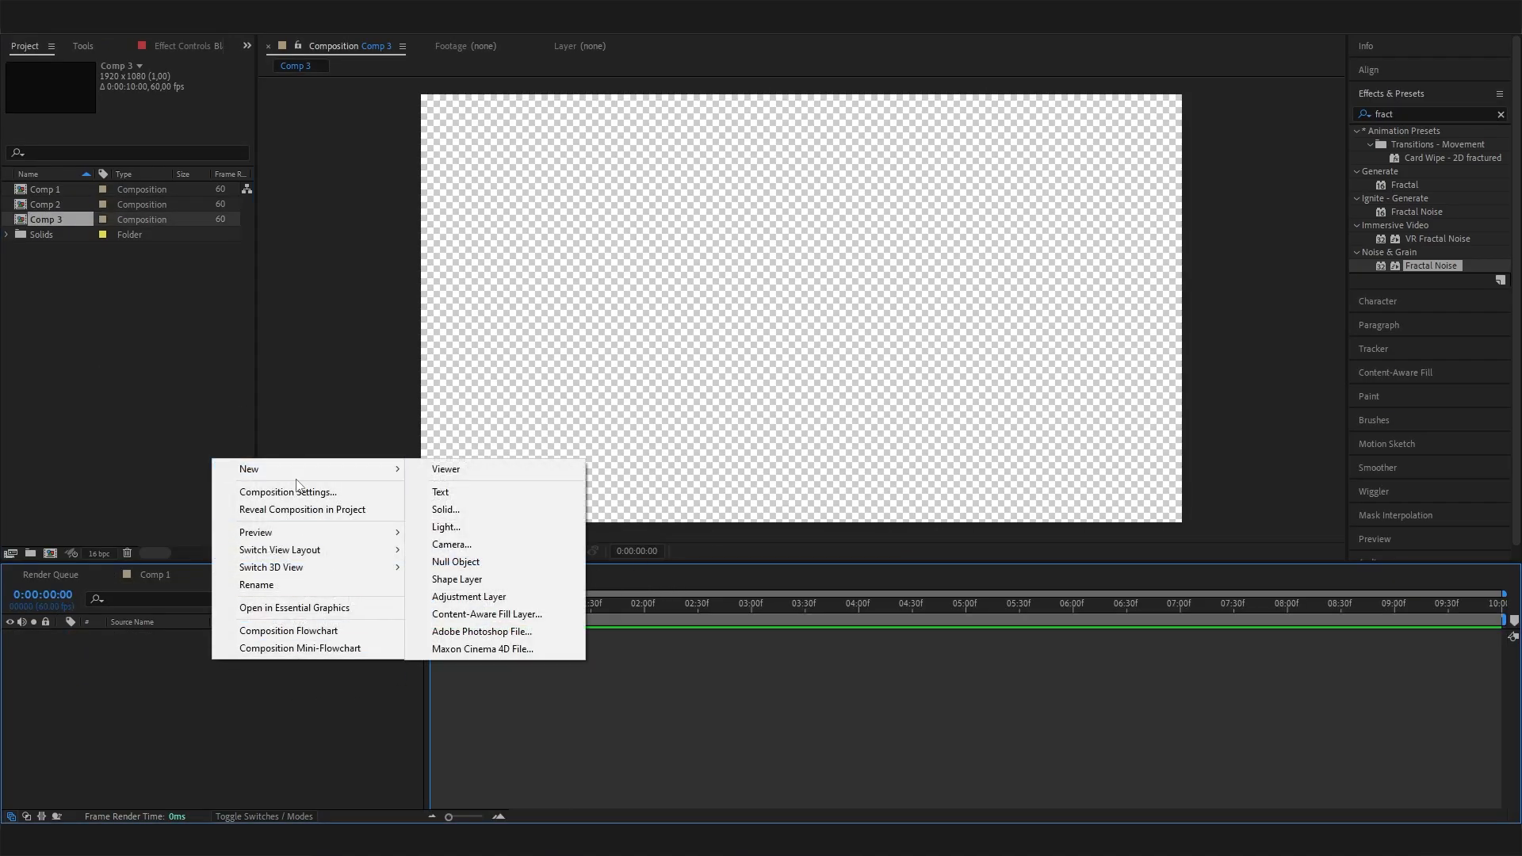
{"action": "left_click", "coordinate": [526, 502]}
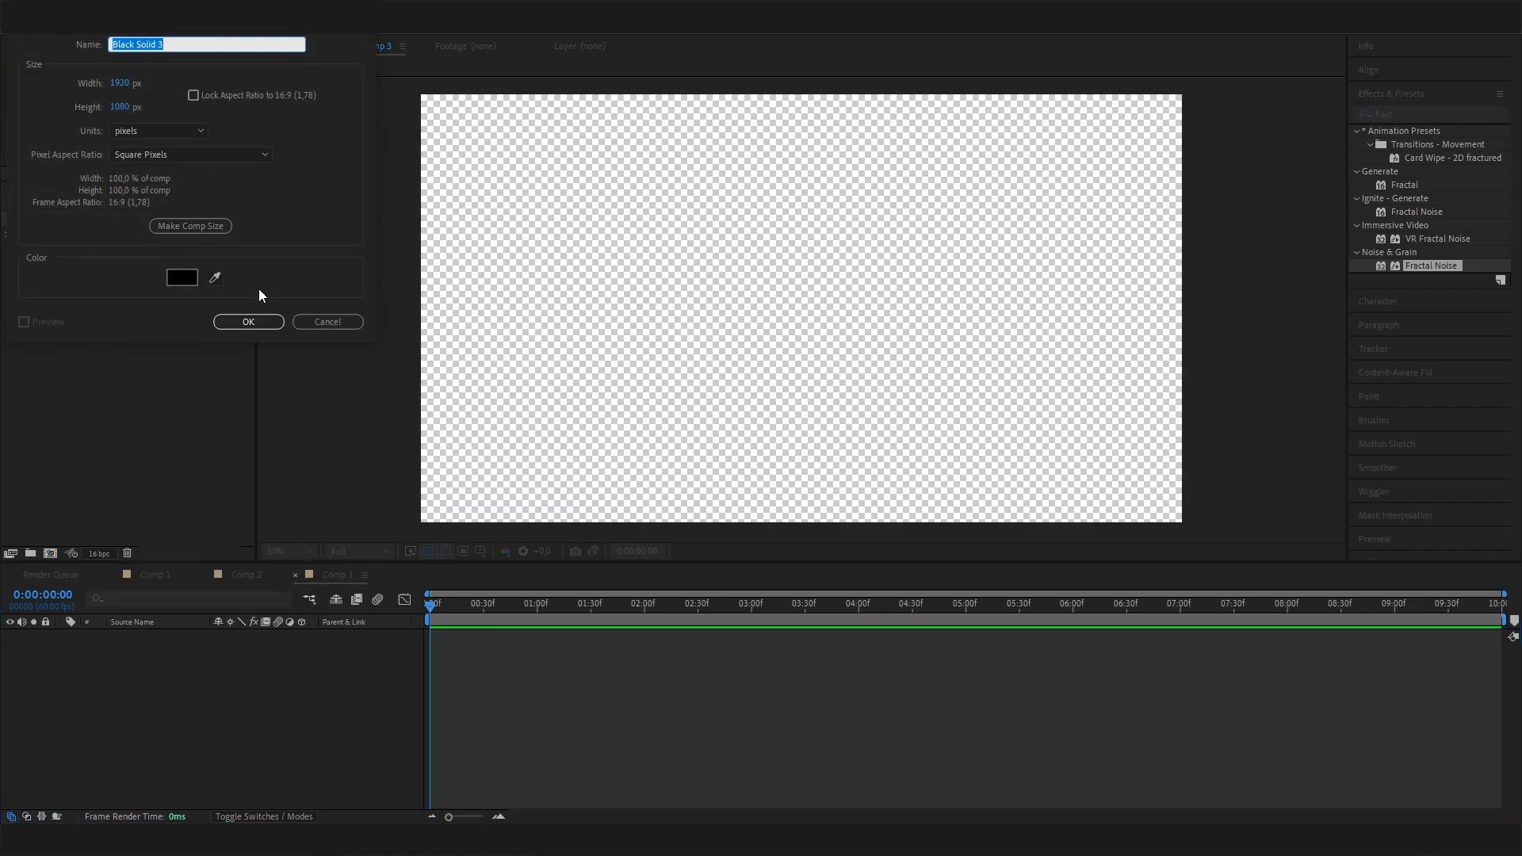
{"action": "left_click", "coordinate": [241, 322]}
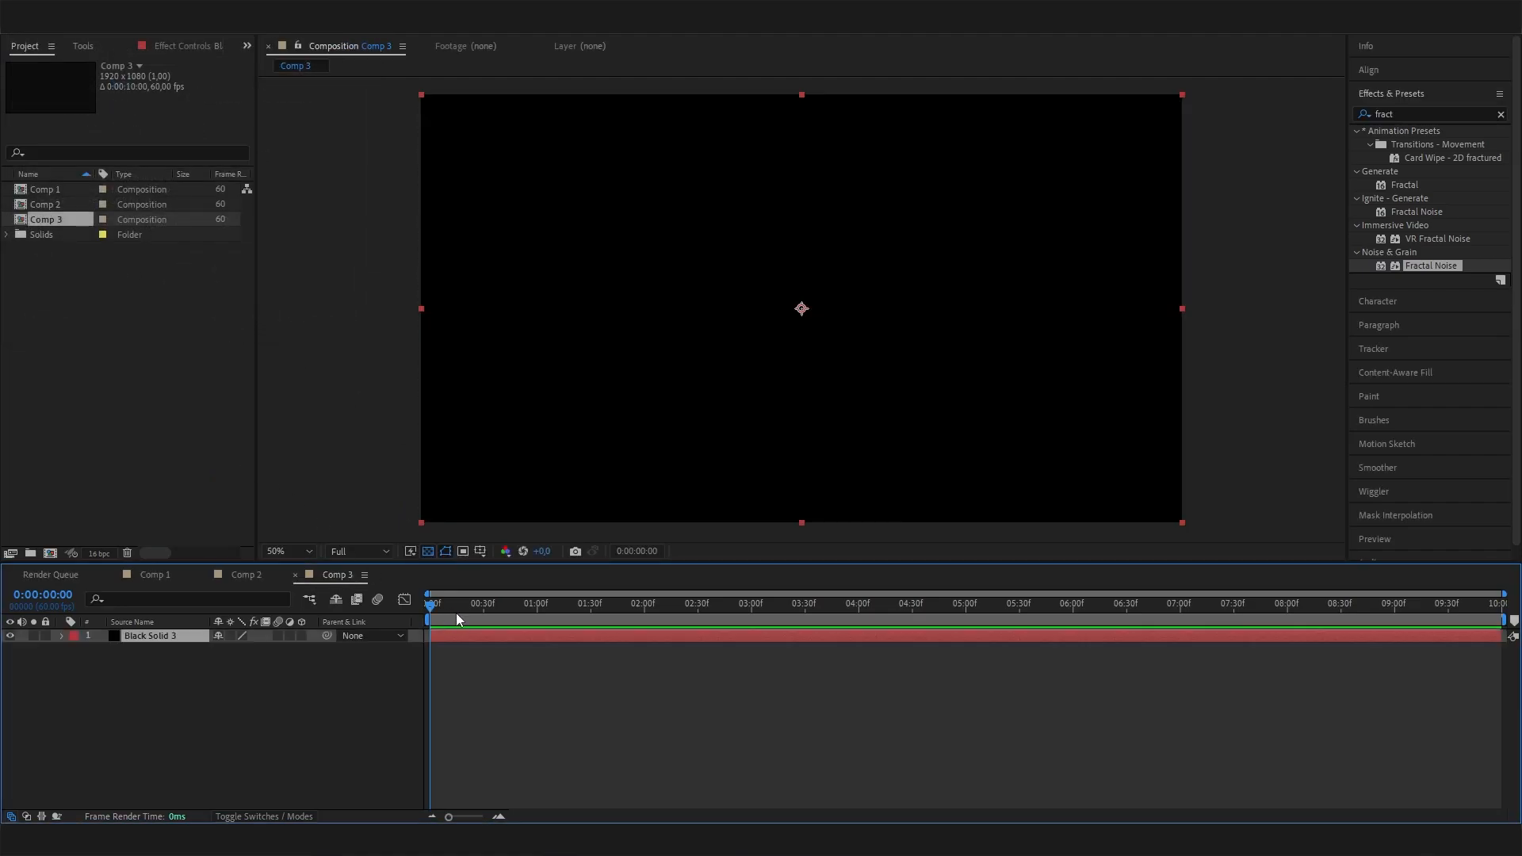
{"action": "left_click", "coordinate": [382, 749]}
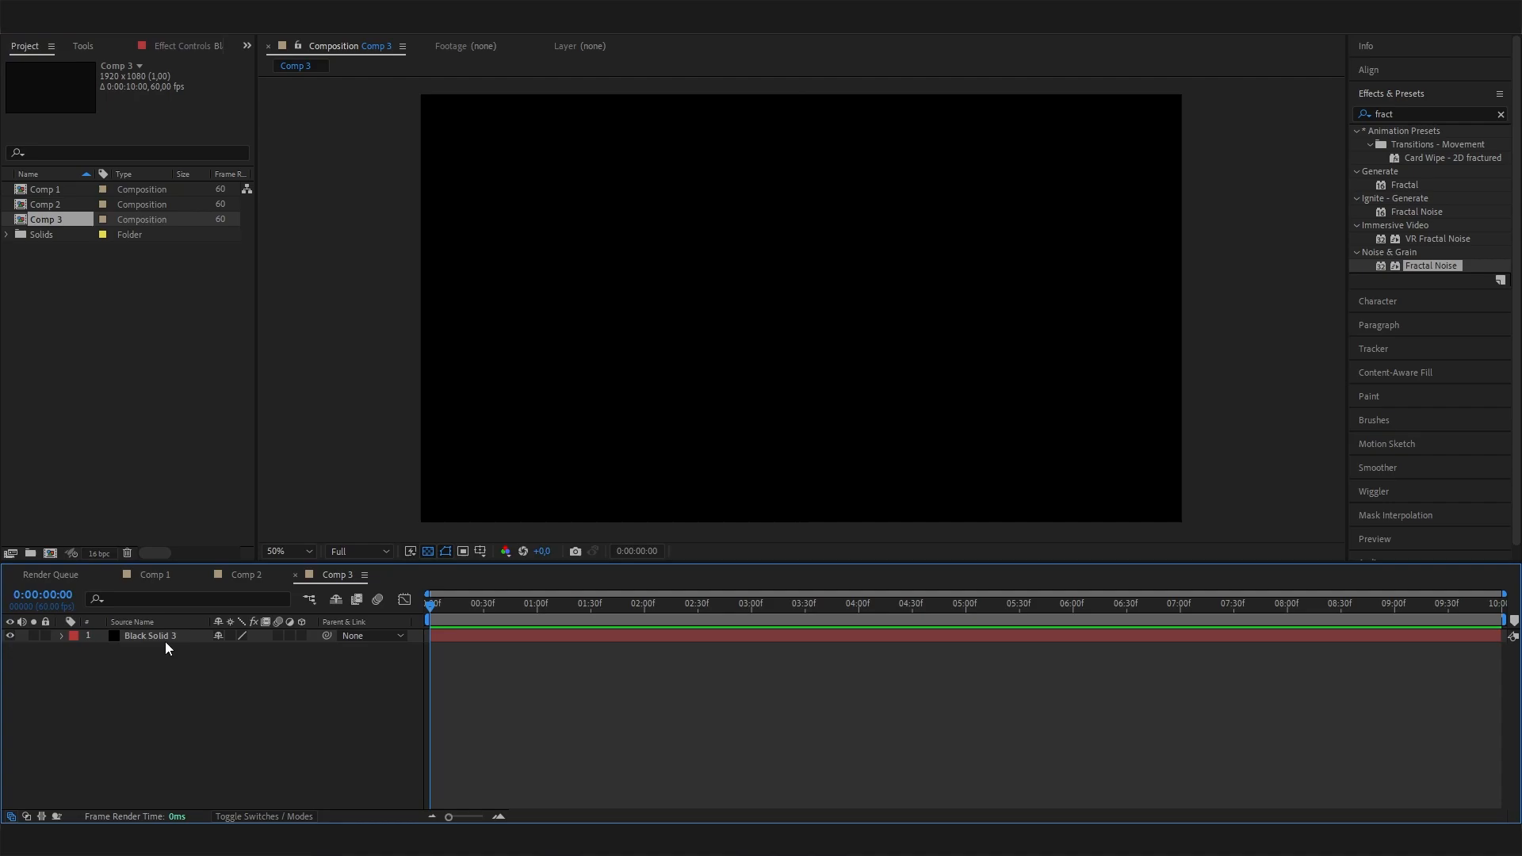
Apply the Noise & Grain Fractal Noise effect to the black solid.
{"action": "left_click", "coordinate": [165, 638]}
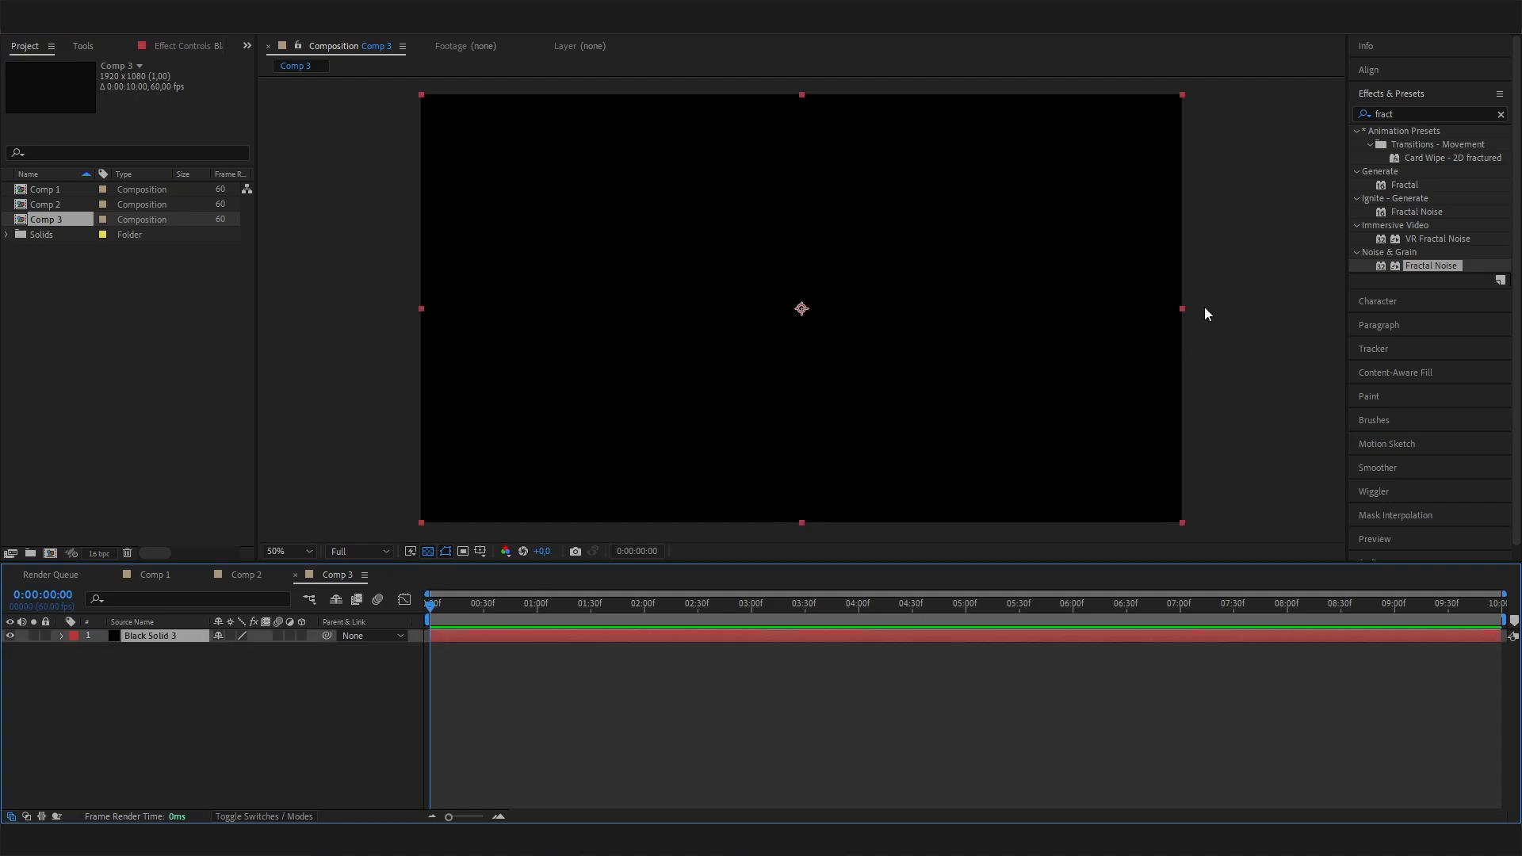
{"action": "left_click", "coordinate": [1410, 116]}
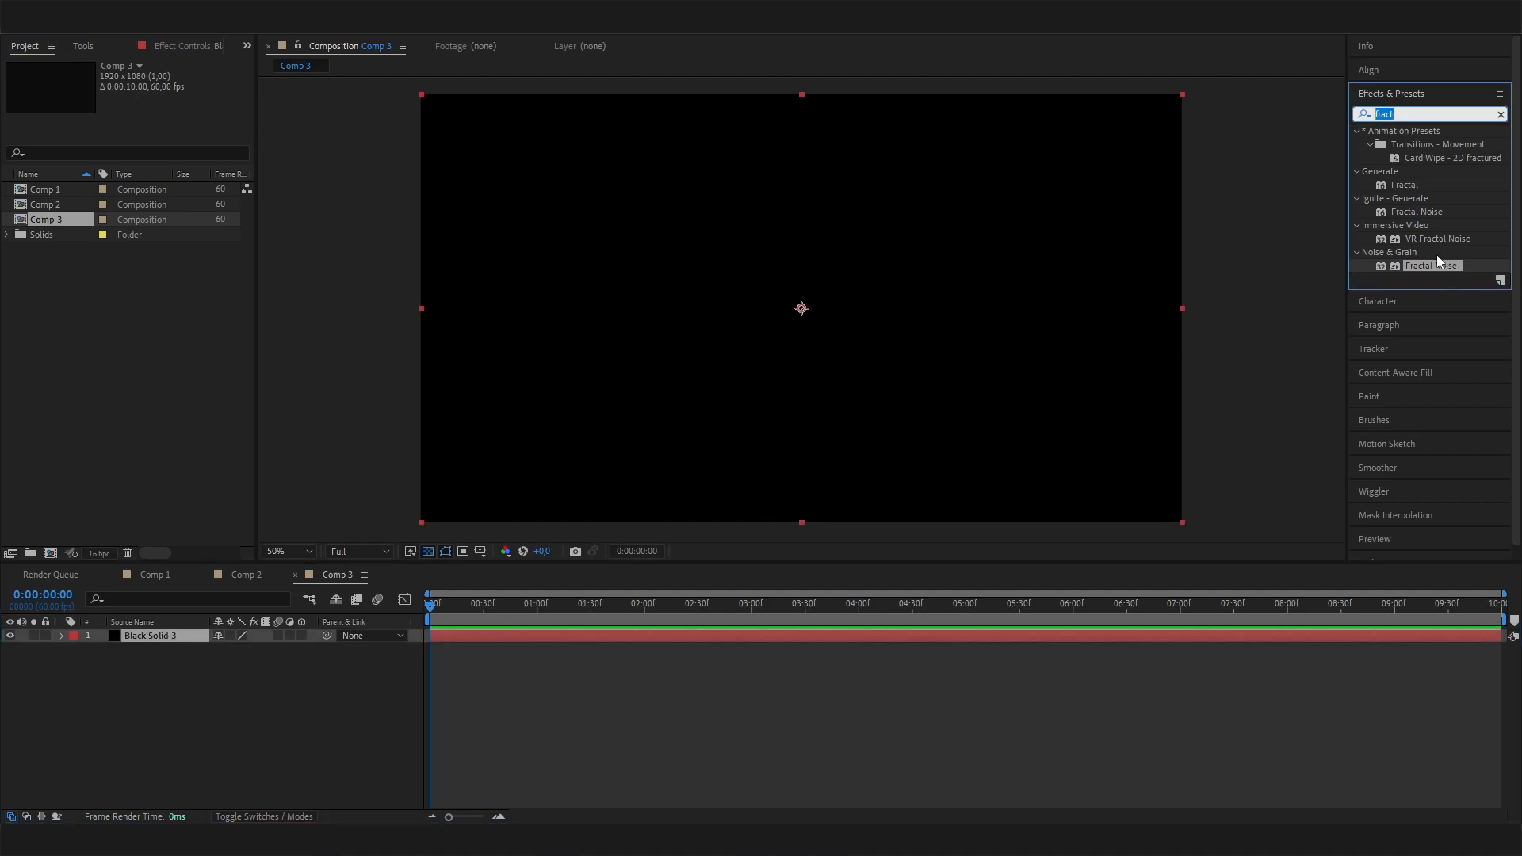
{"action": "type", "text": "fr"}
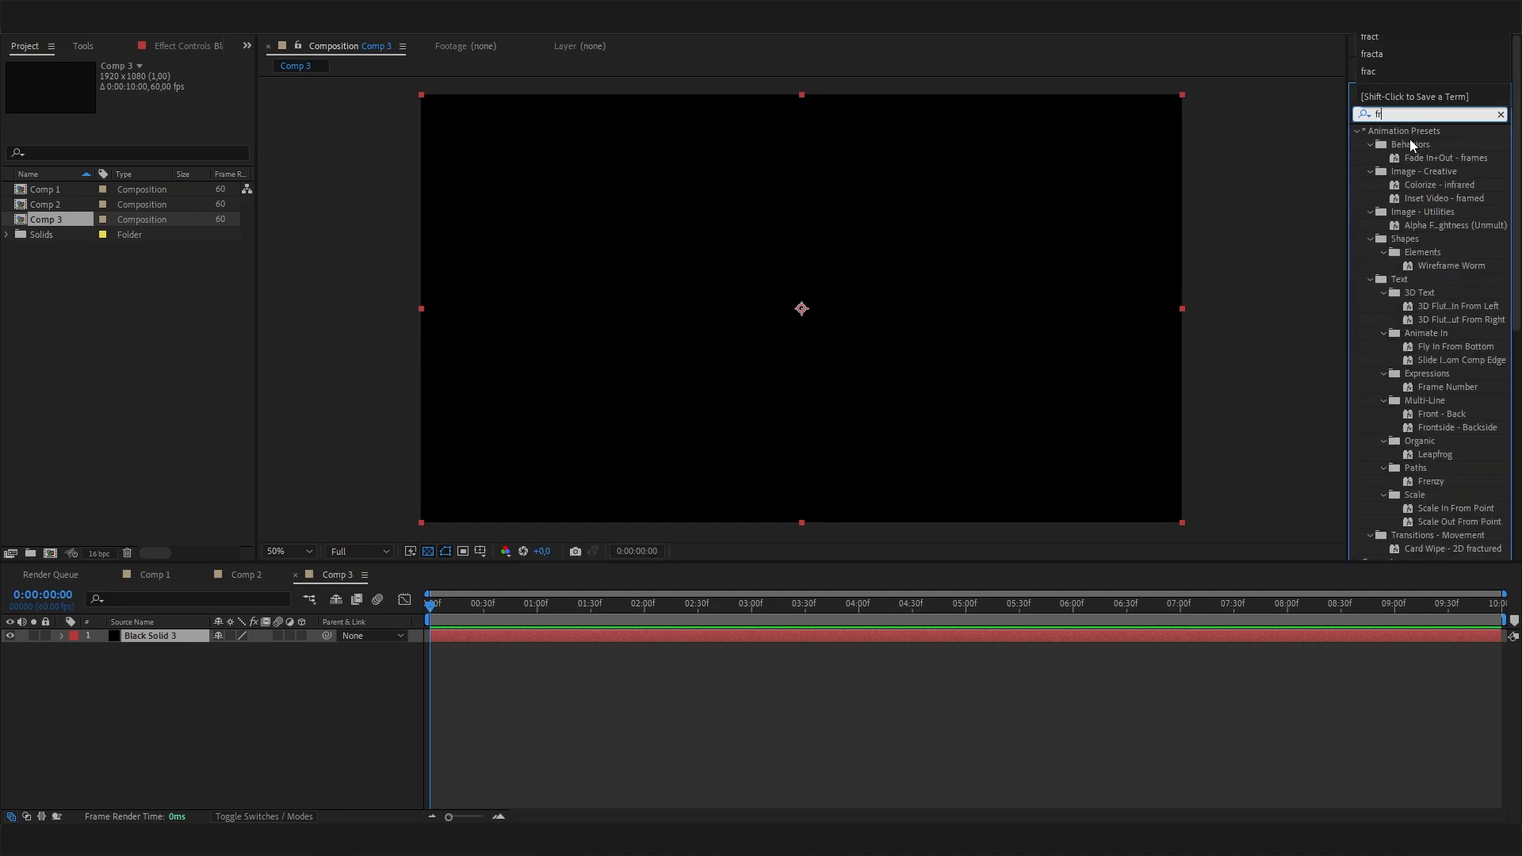
{"action": "type", "text": "act"}
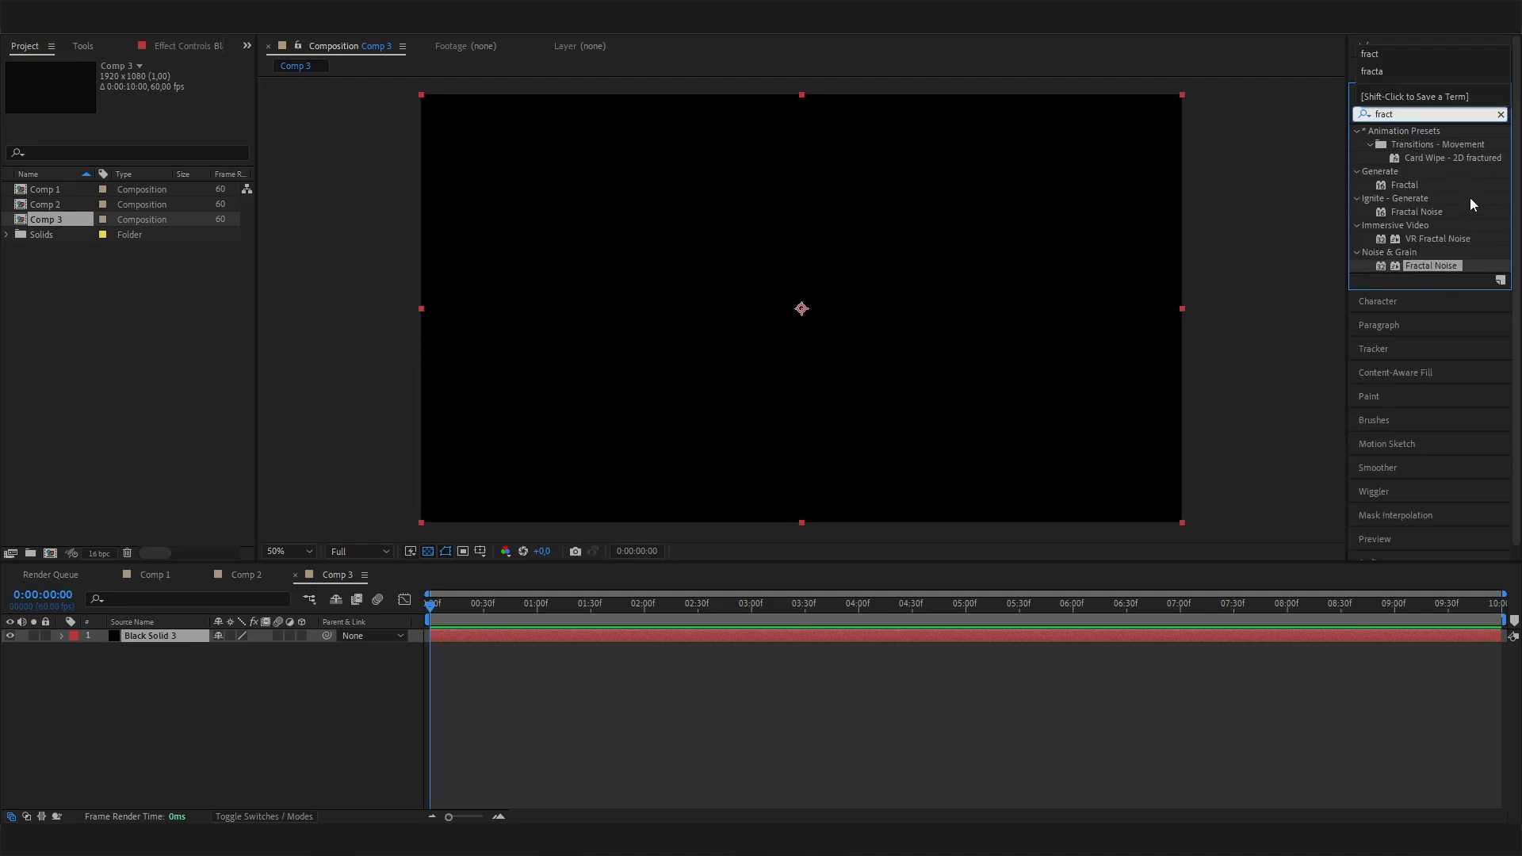
{"action": "double_click", "coordinate": [1431, 266]}
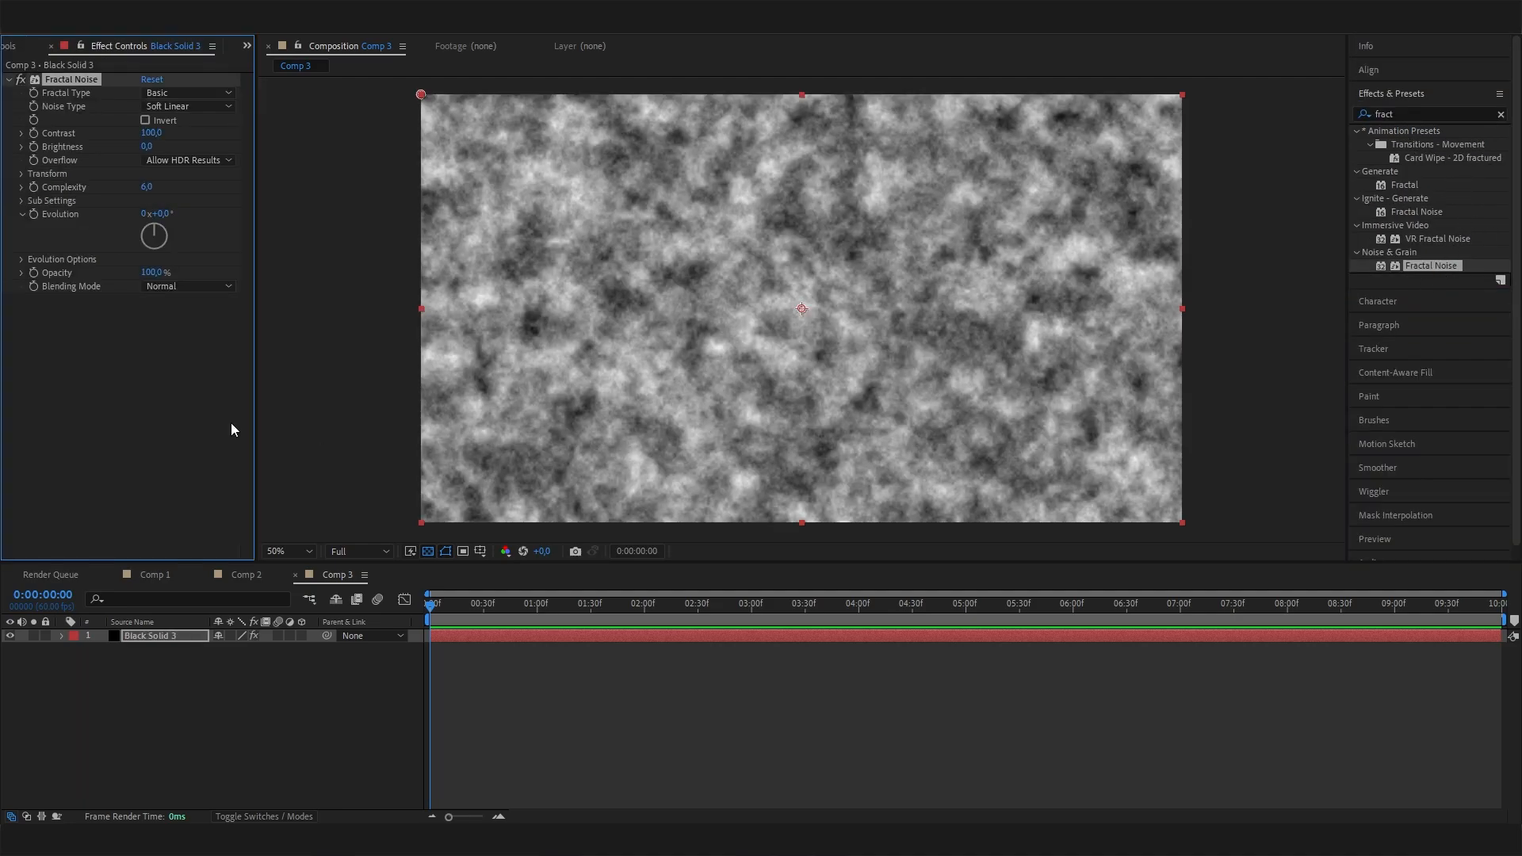
{"action": "left_click_drag", "start_coordinate": [510, 604], "coordinate": [326, 601]}
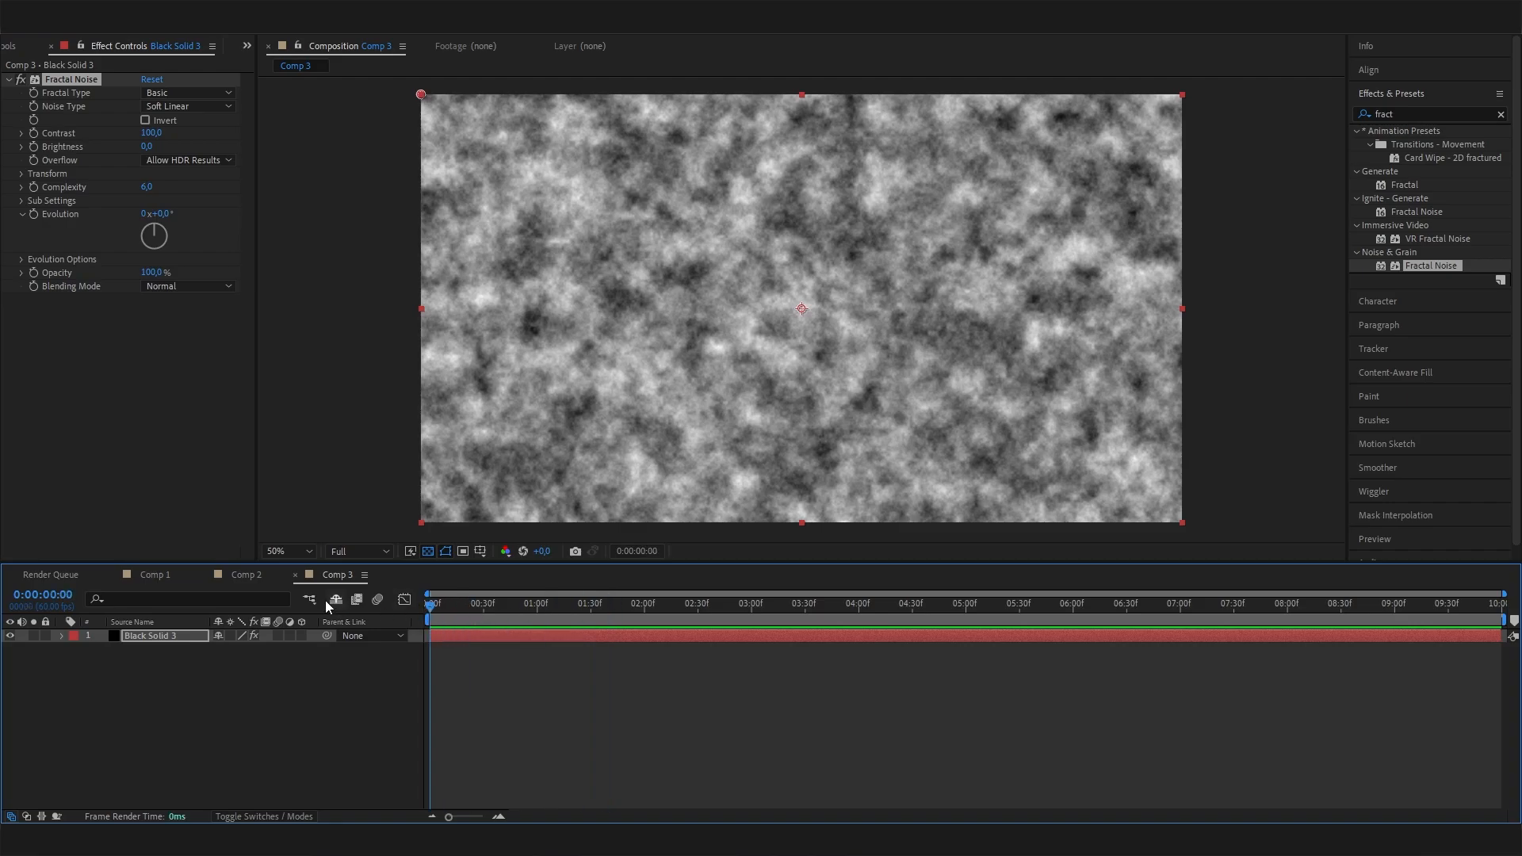
Set the Fractal Noise contrast to 10 and brightness to 10.
{"action": "left_click", "coordinate": [151, 133]}
{"action": "type", "text": "10"}
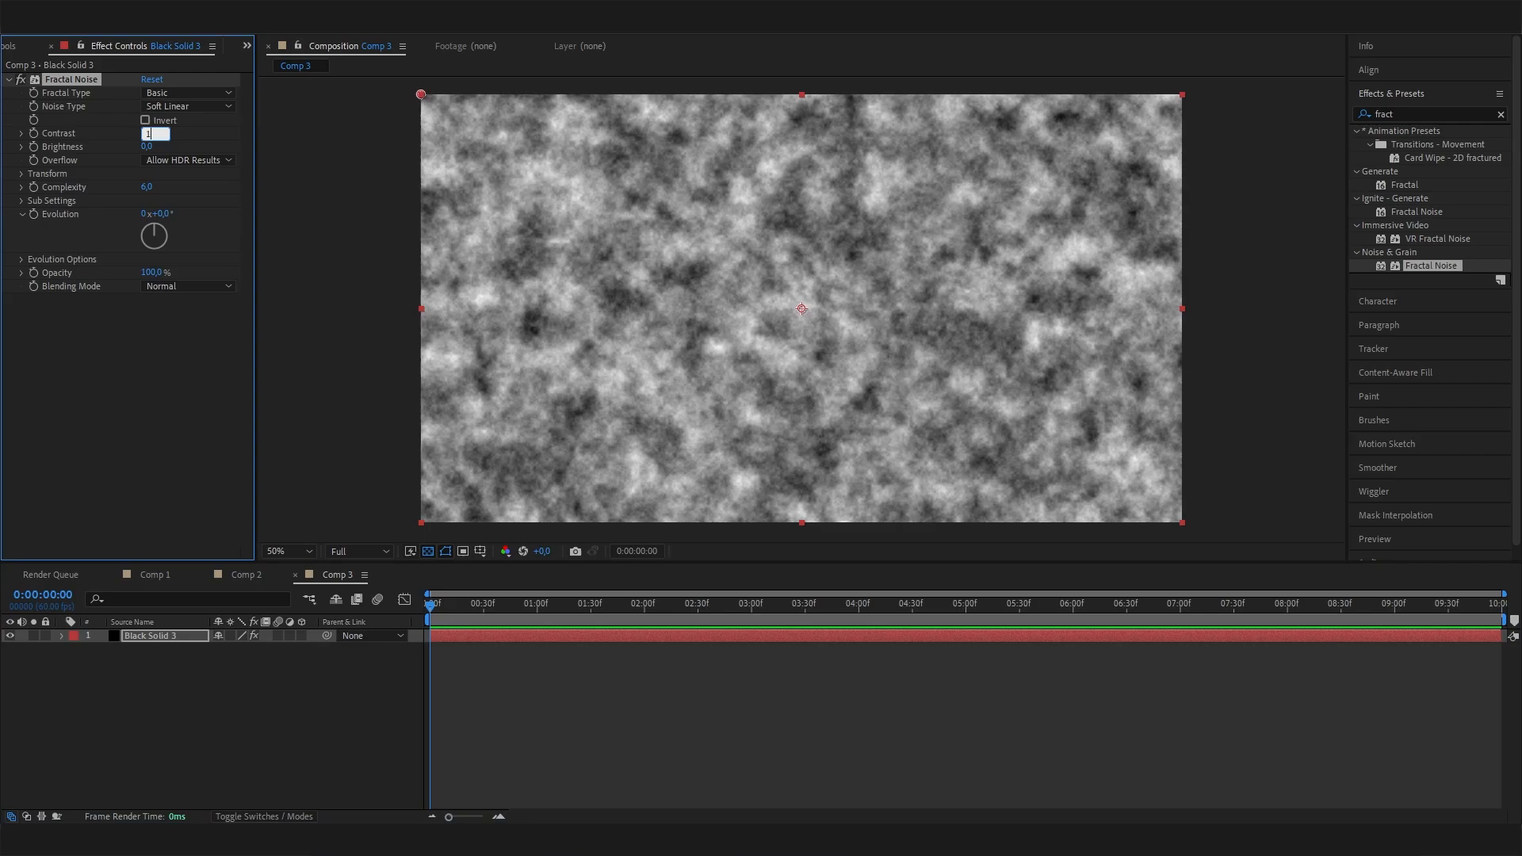
{"action": "key", "text": "Return"}
{"action": "left_click", "coordinate": [149, 148]}
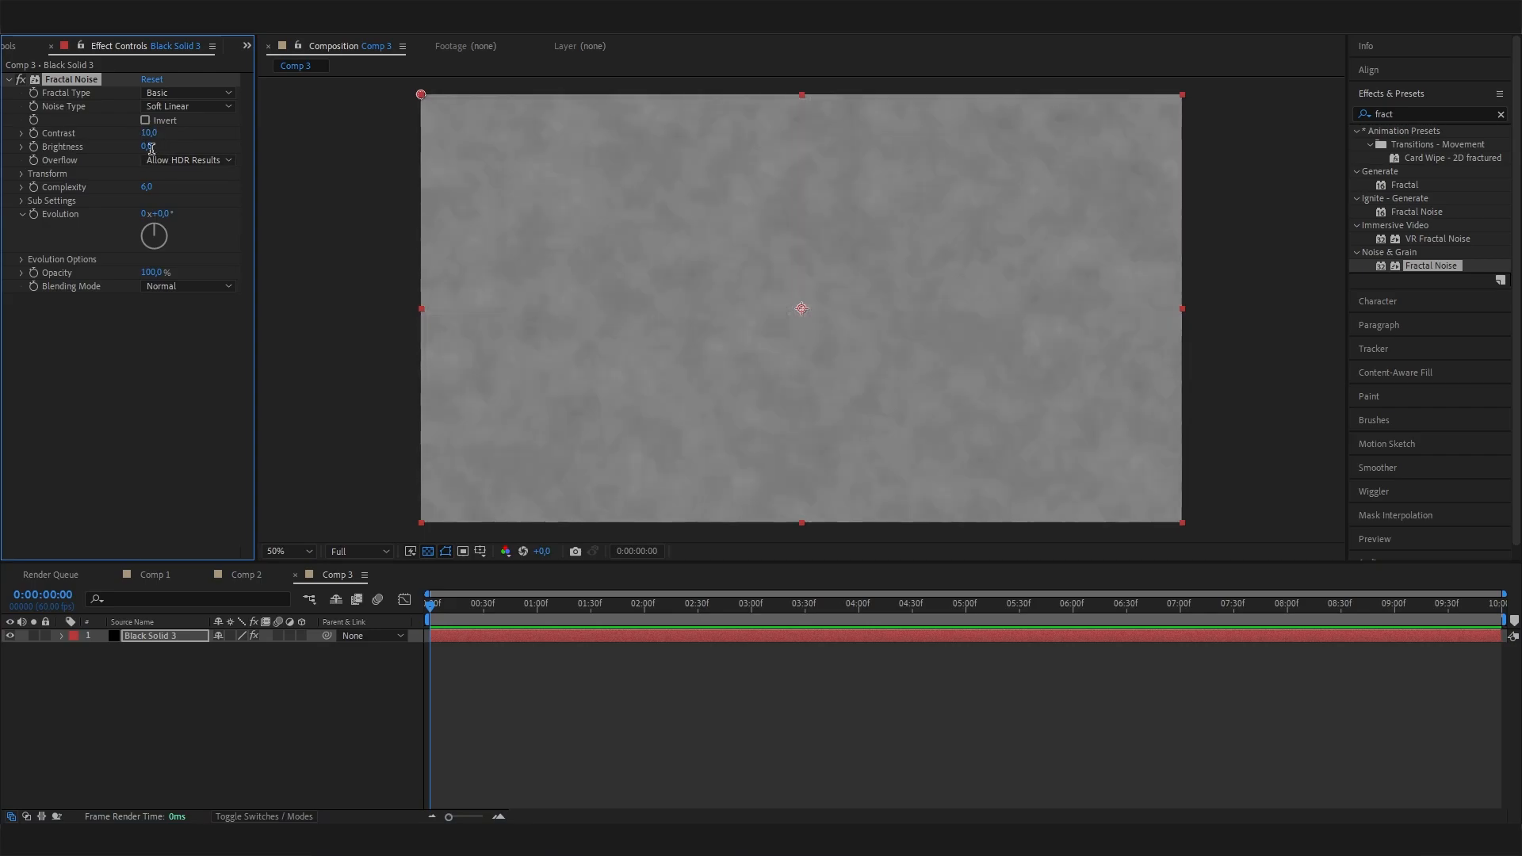
{"action": "type", "text": "10"}
{"action": "key", "text": "Return"}
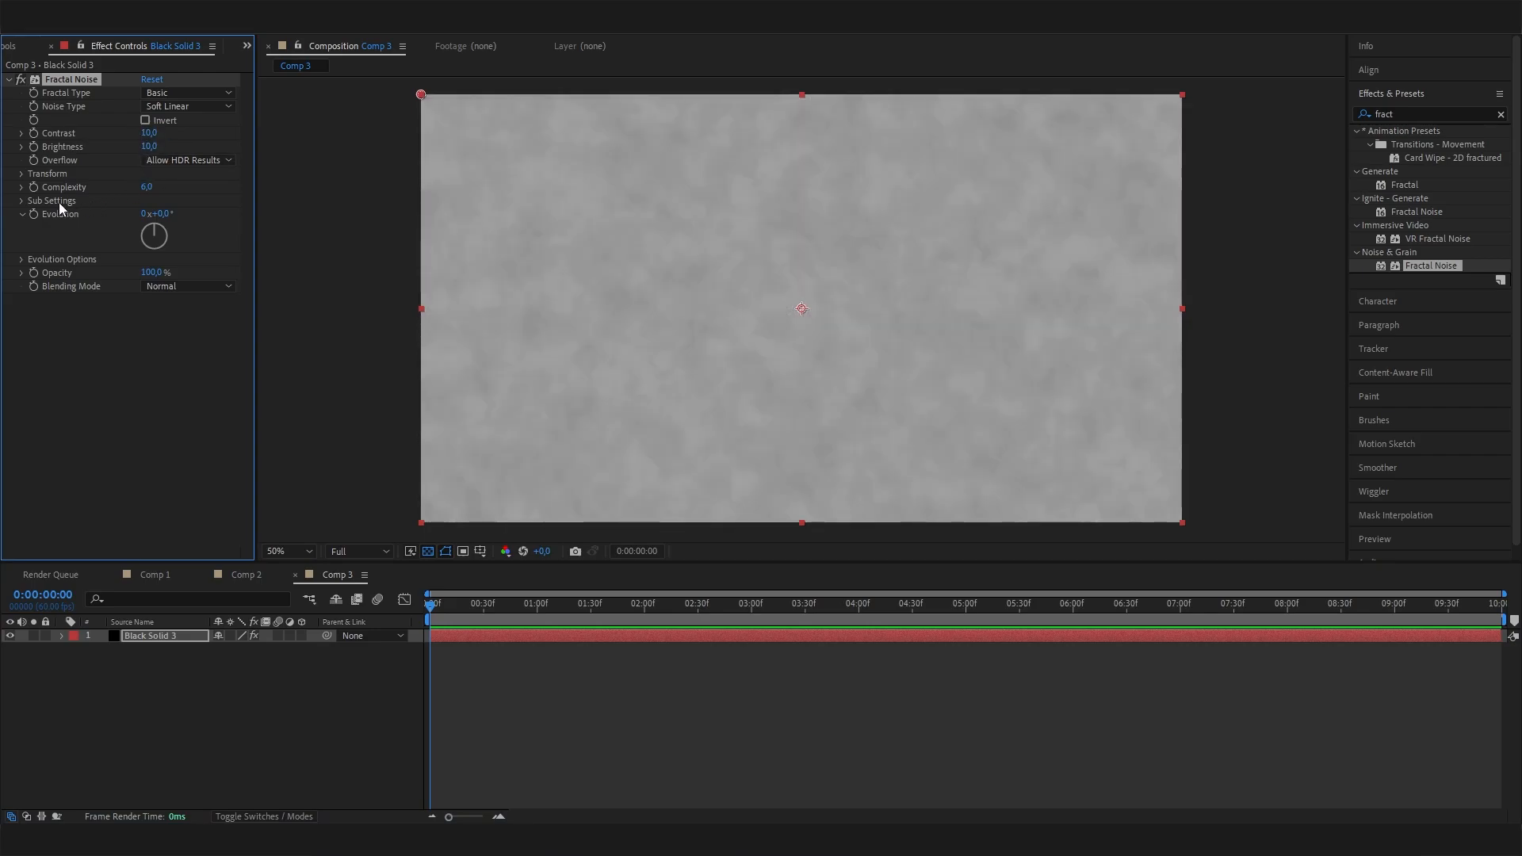
Set the Fractal Noise transform scale to 1000 and its complexity to 20.
{"action": "left_click", "coordinate": [21, 173]}
{"action": "left_click", "coordinate": [151, 214]}
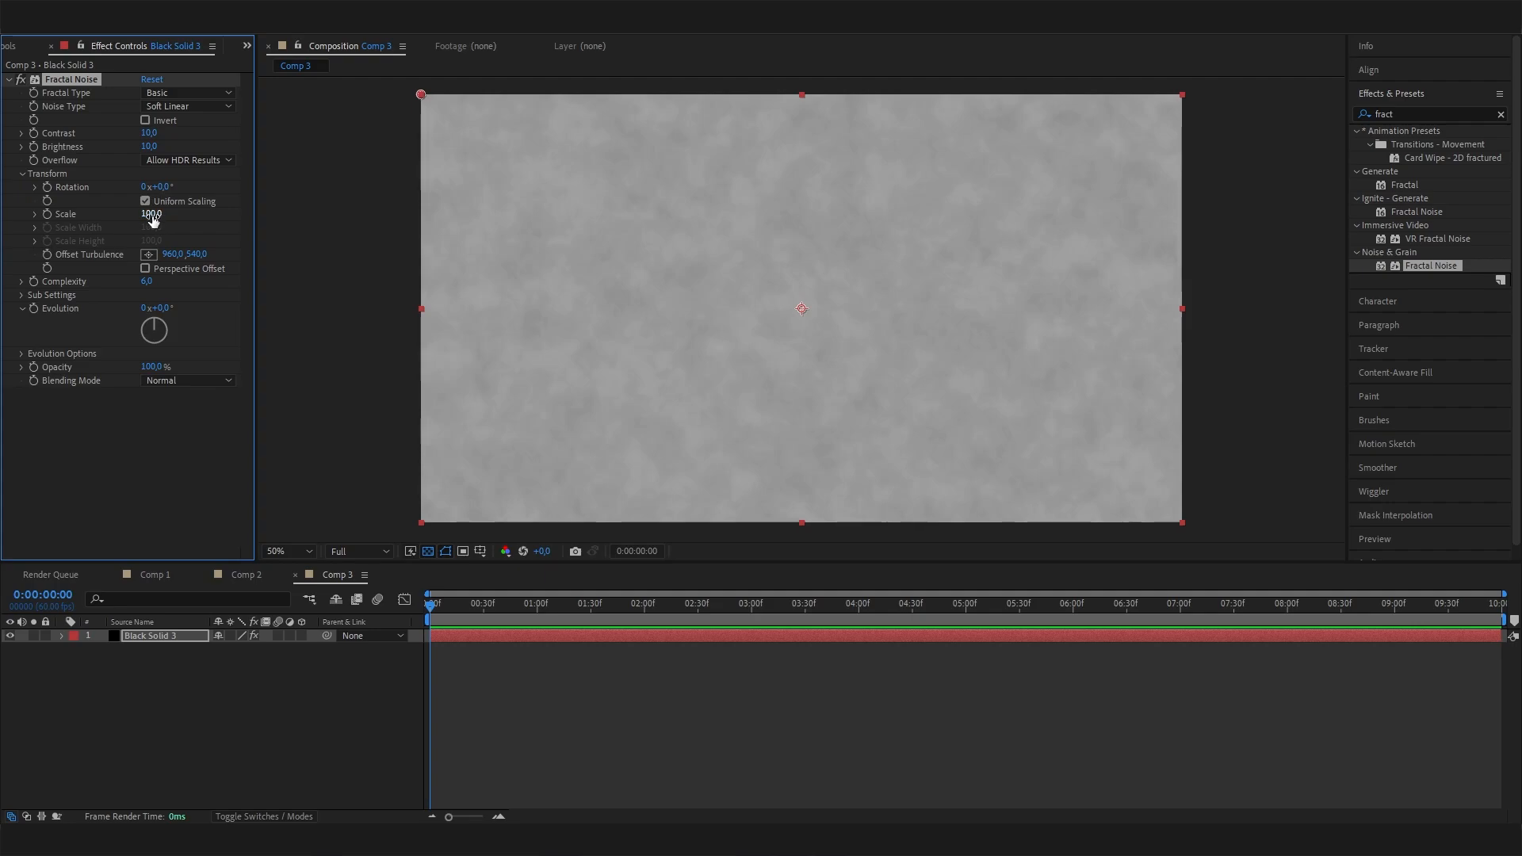
{"action": "type", "text": "1000"}
{"action": "key", "text": "Return"}
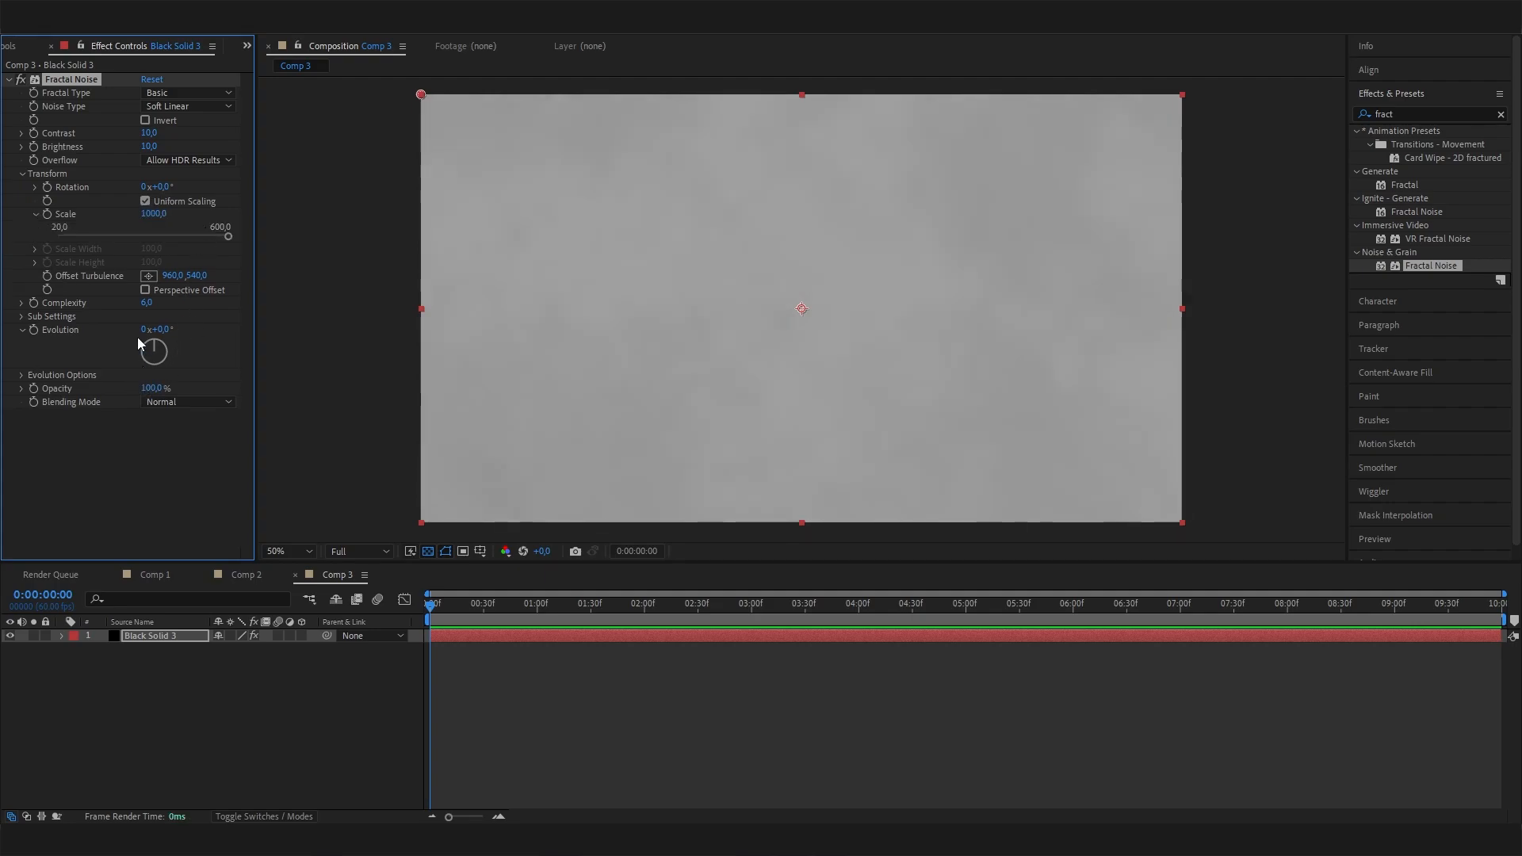
{"action": "left_click", "coordinate": [147, 303]}
{"action": "type", "text": "1"}
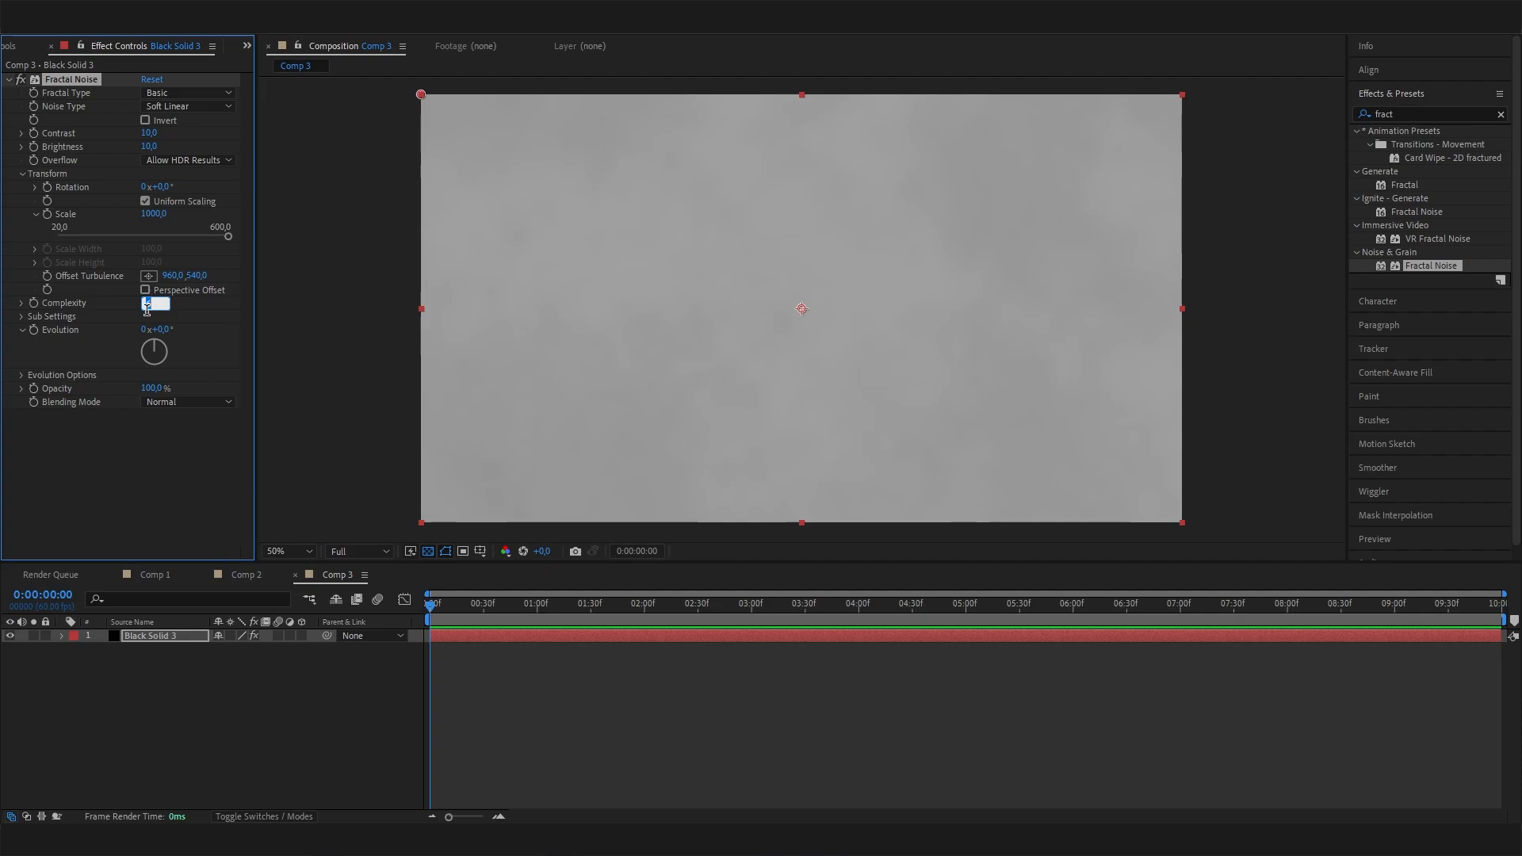
{"action": "type", "text": "0"}
{"action": "key", "text": "Return"}
{"action": "left_click_drag", "start_coordinate": [145, 305], "coordinate": [476, 696]}
Keyframe the Fractal Noise evolution from 0° at the composition's start to 1x+275° at 0:00:09:59, and scrub through the animation.
{"action": "left_click_drag", "start_coordinate": [458, 609], "coordinate": [163, 625]}
{"action": "left_click", "coordinate": [33, 330]}
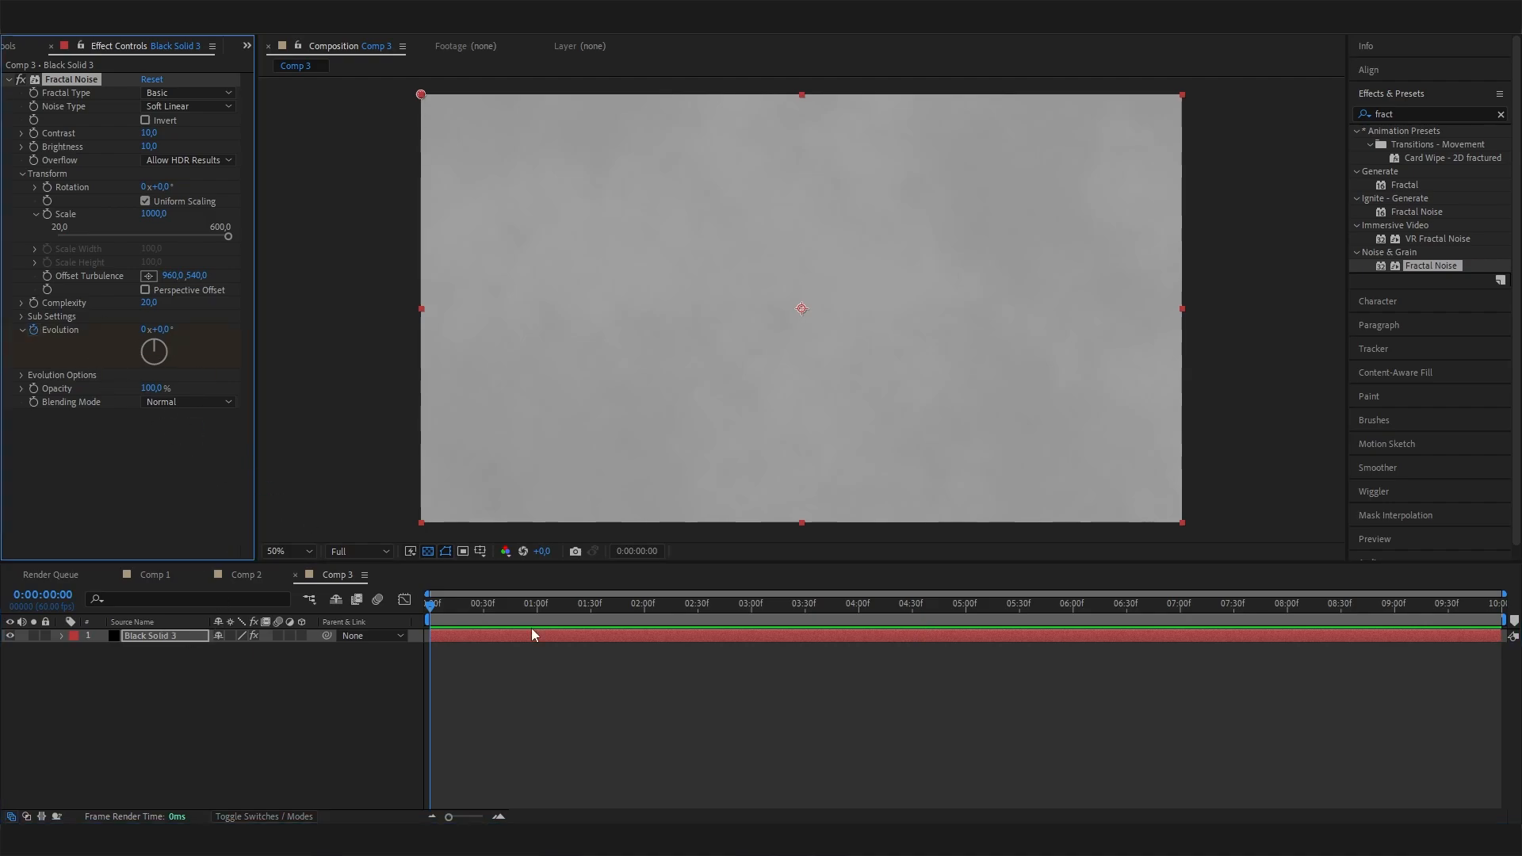
{"action": "left_click_drag", "start_coordinate": [989, 607], "coordinate": [1518, 604]}
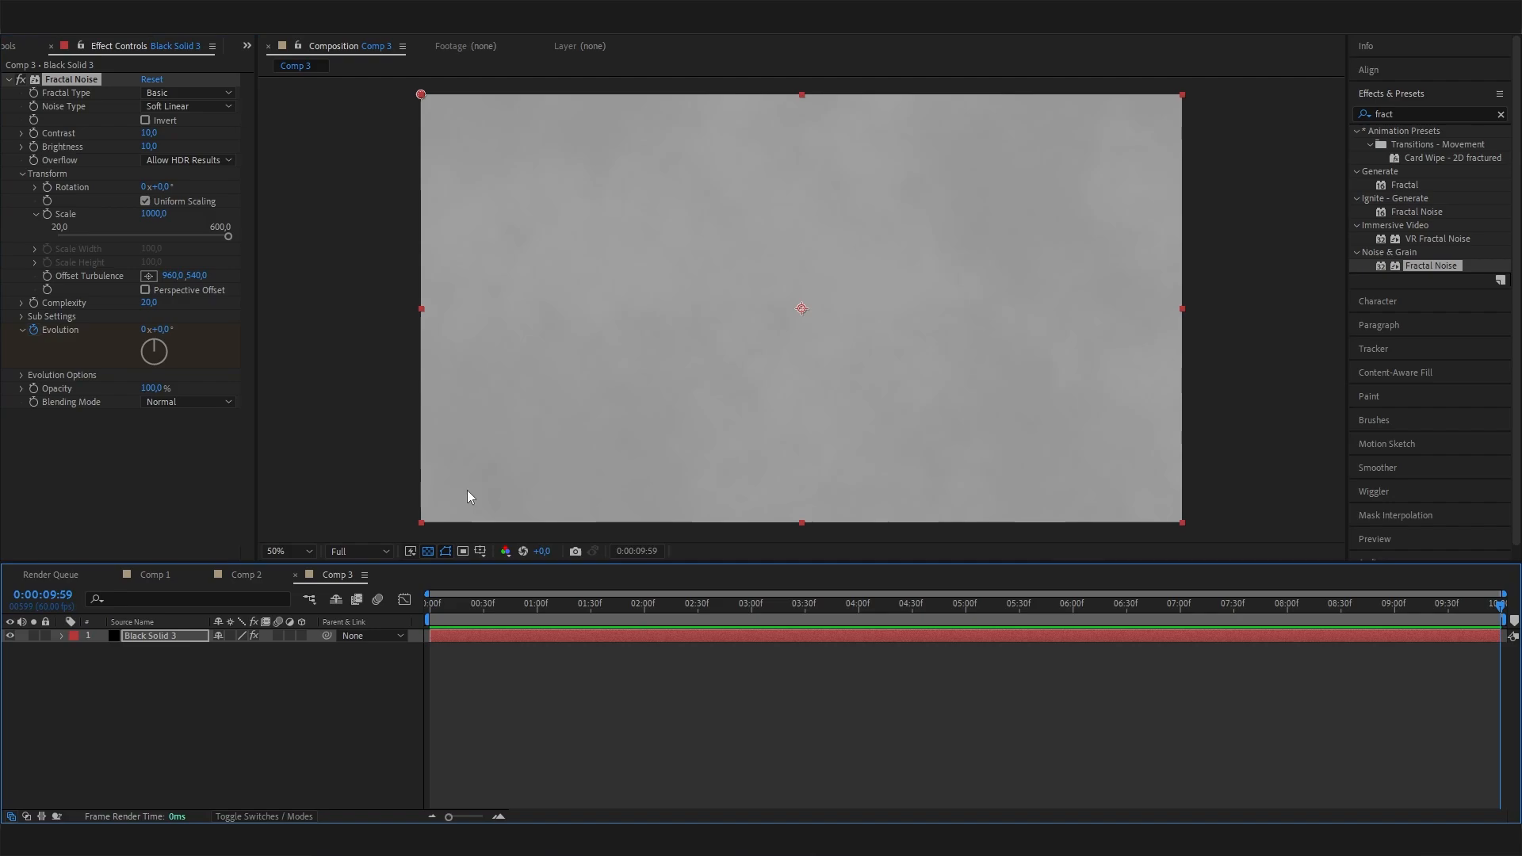
{"action": "left_click_drag", "start_coordinate": [188, 359], "coordinate": [77, 345]}
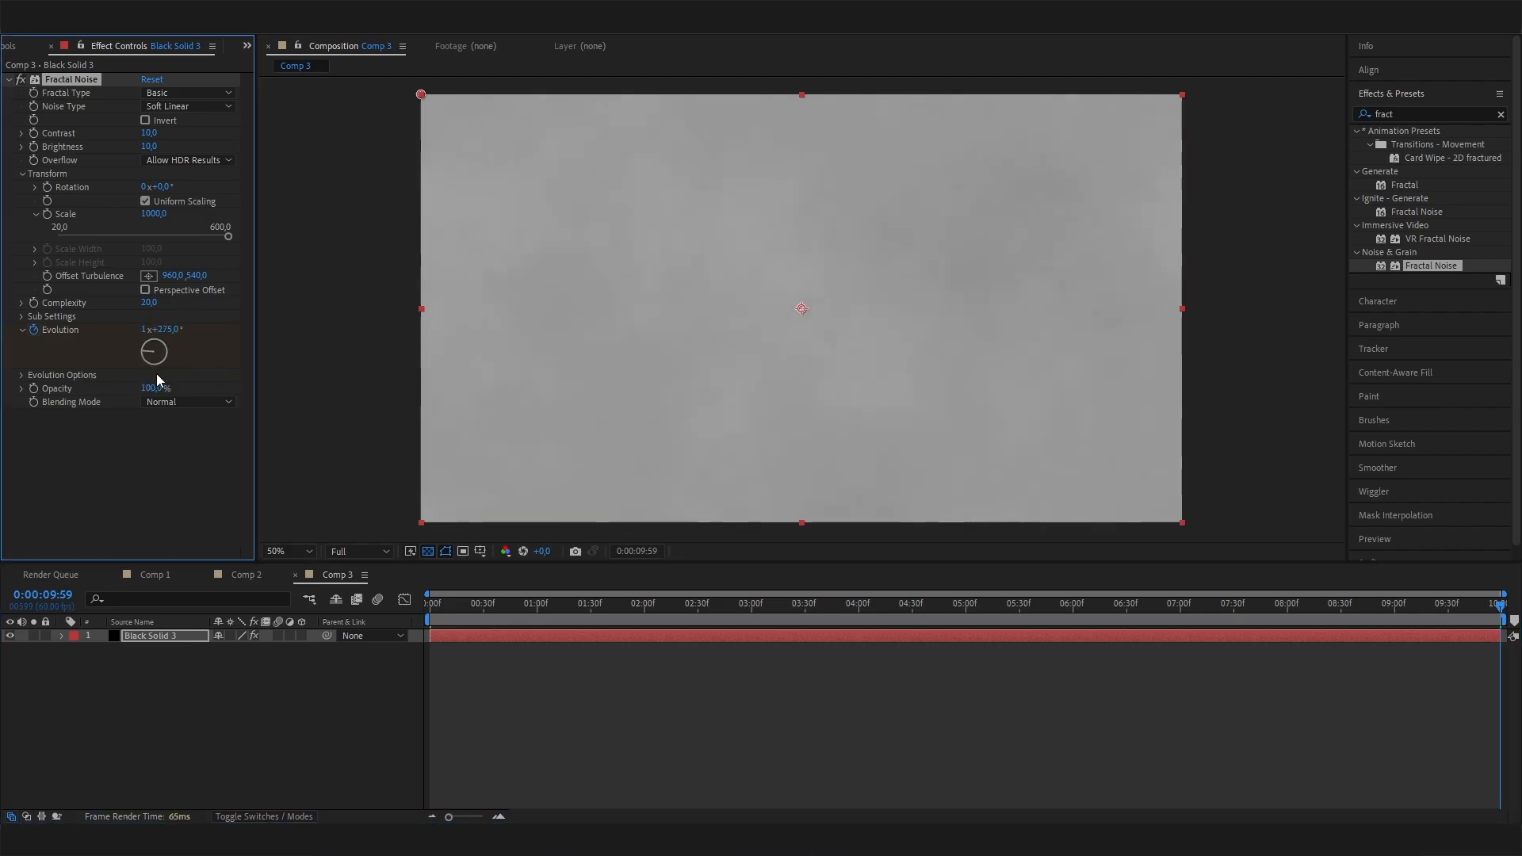
{"action": "left_click", "coordinate": [702, 608]}
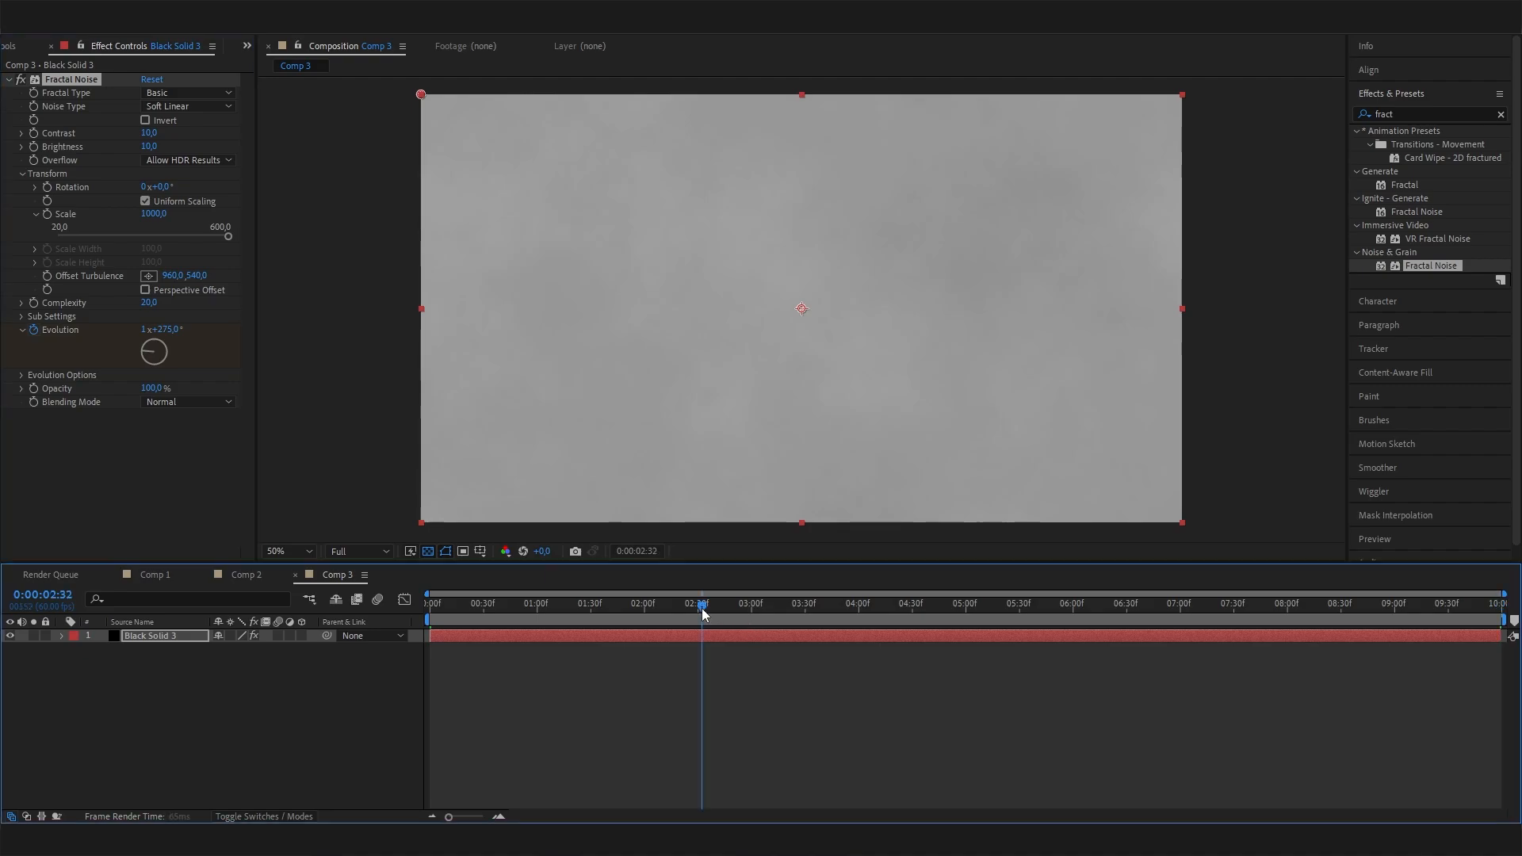
{"action": "left_click_drag", "start_coordinate": [703, 610], "coordinate": [1012, 599]}
{"action": "left_click_drag", "start_coordinate": [712, 606], "coordinate": [85, 658]}
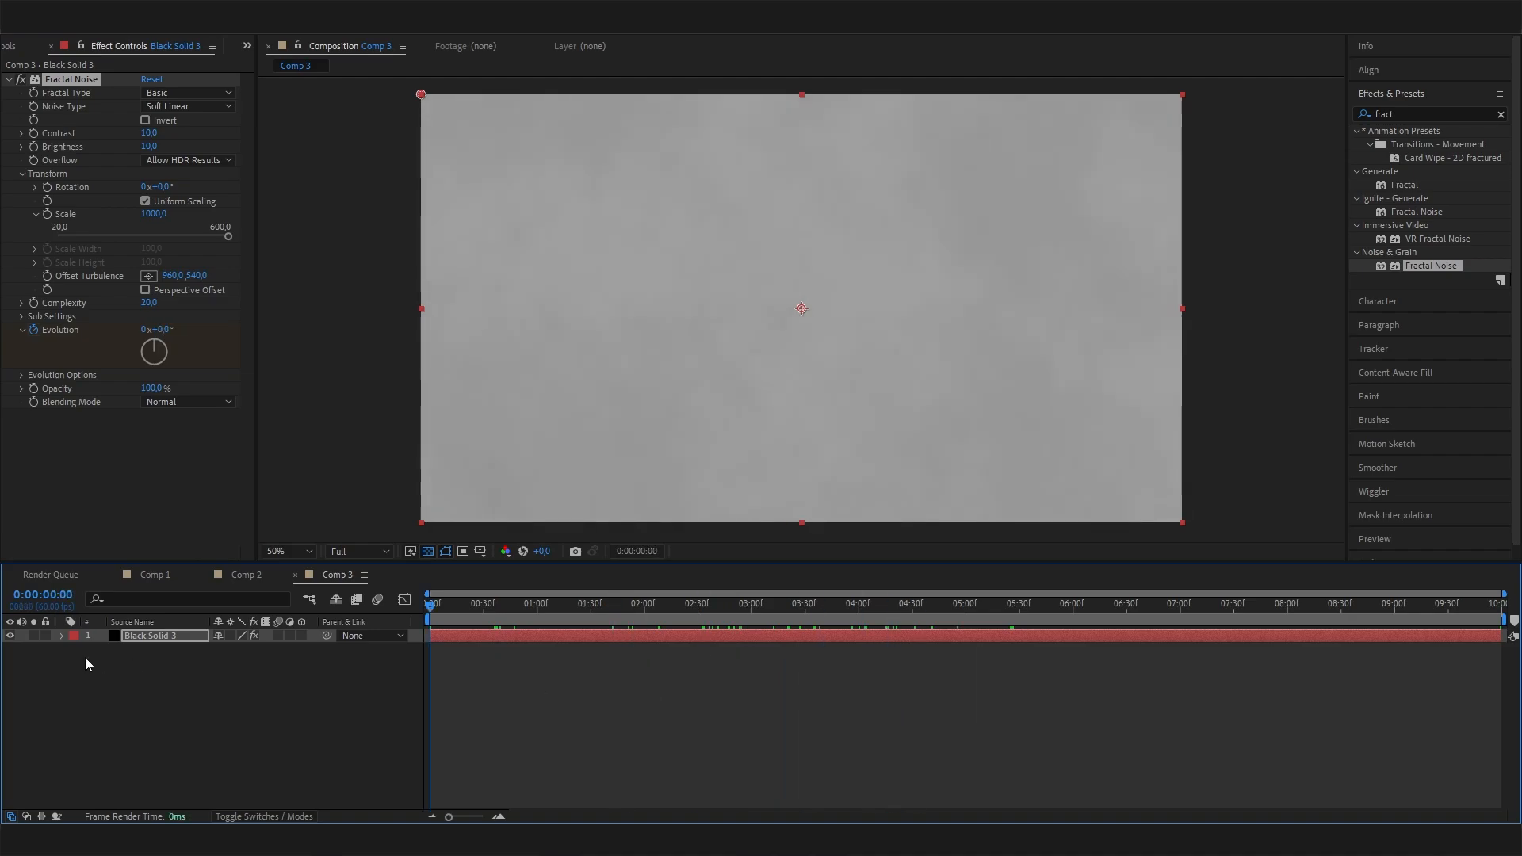
Find the Noise effect under Noise & Grain and add it below Fractal Noise on the solid.
{"action": "left_click", "coordinate": [1411, 104]}
{"action": "left_click_drag", "start_coordinate": [1416, 110], "coordinate": [1344, 116]}
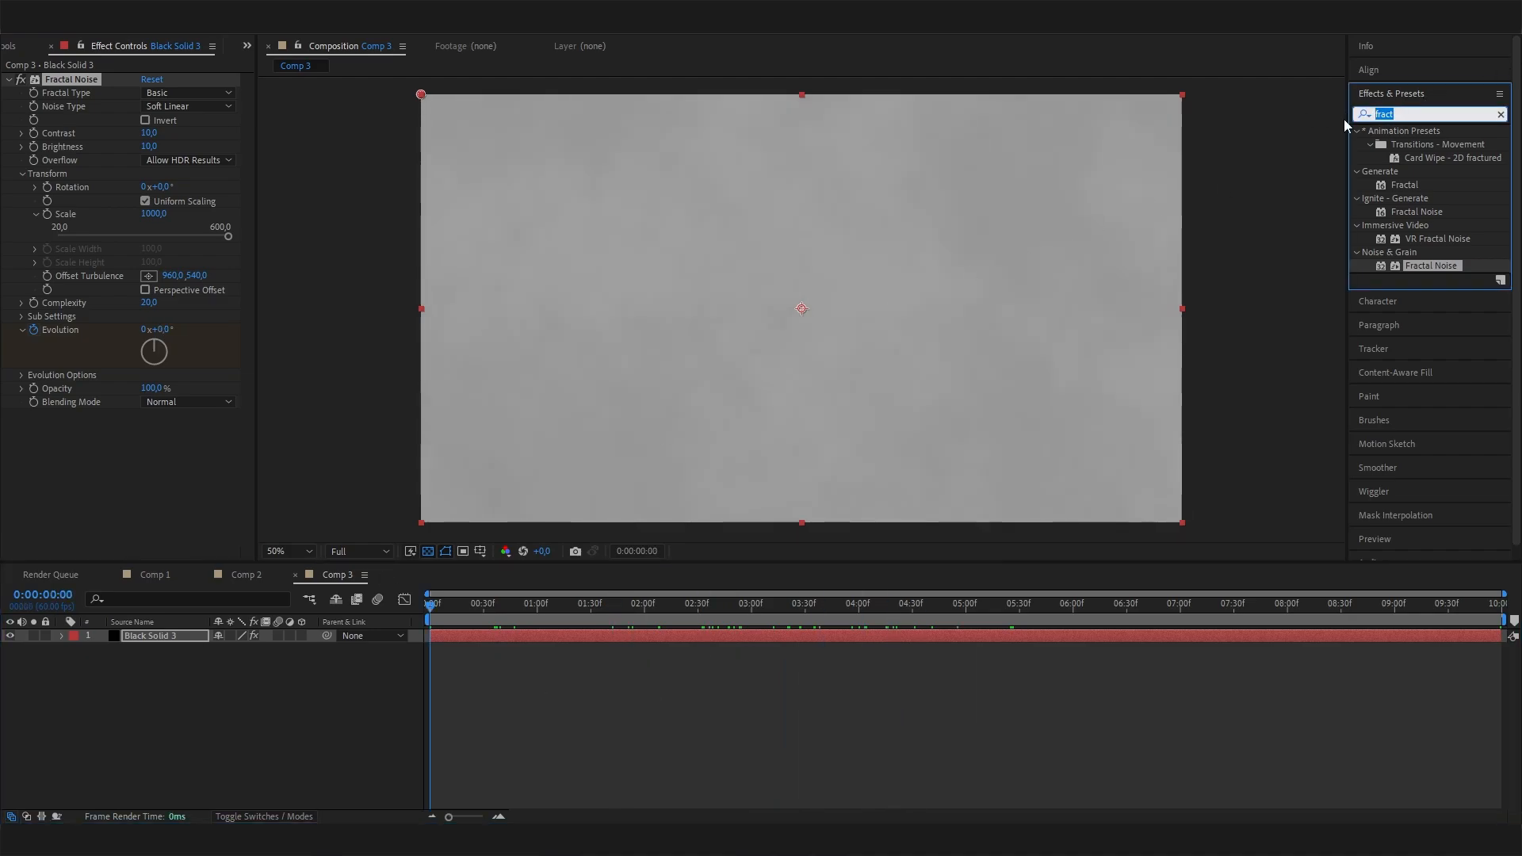
{"action": "type", "text": "noise"}
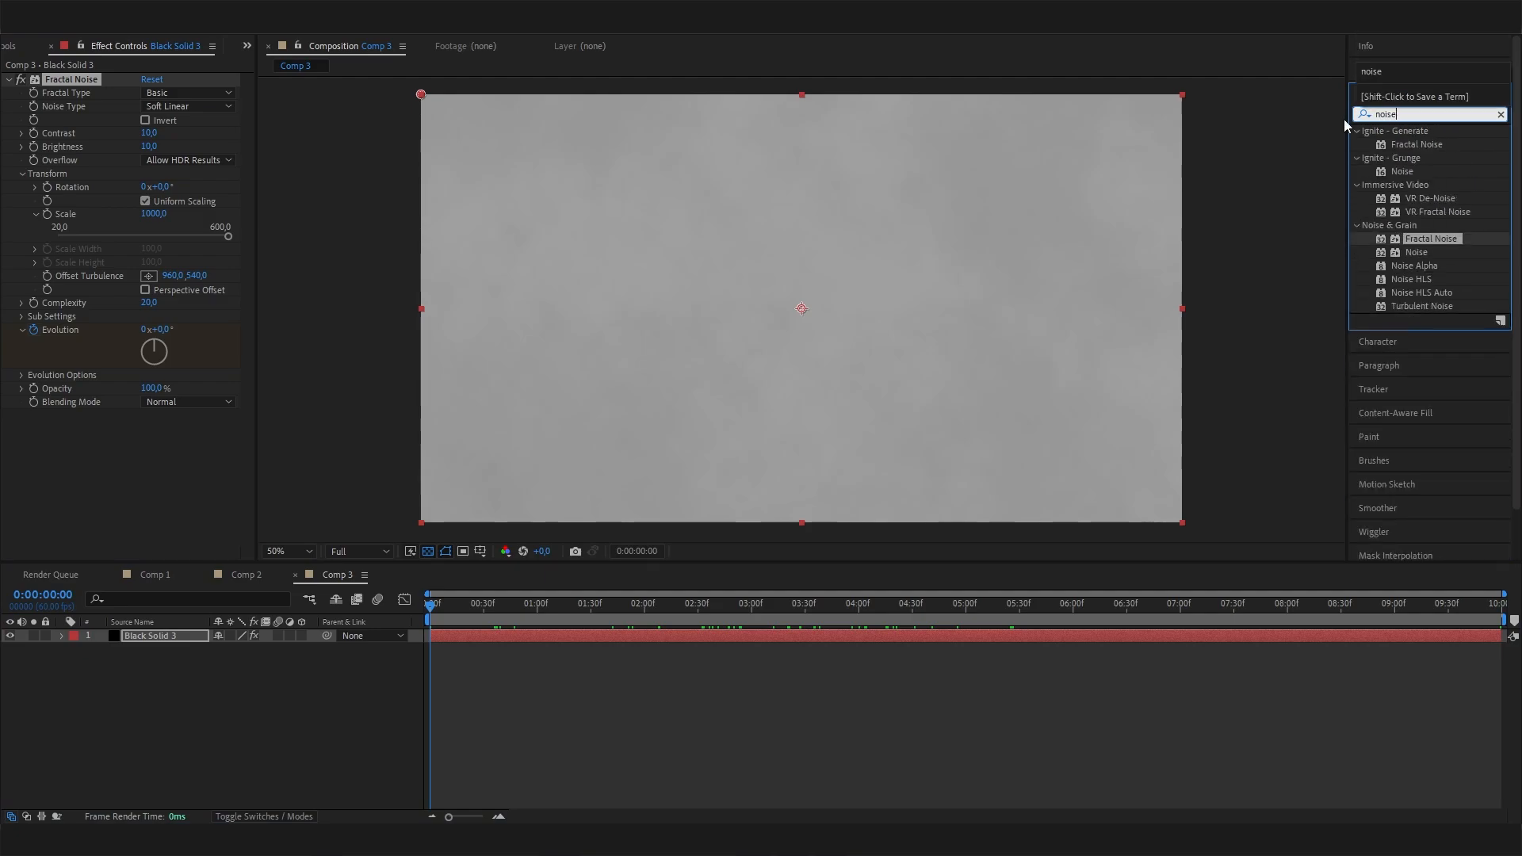
{"action": "left_click_drag", "start_coordinate": [1412, 252], "coordinate": [219, 460]}
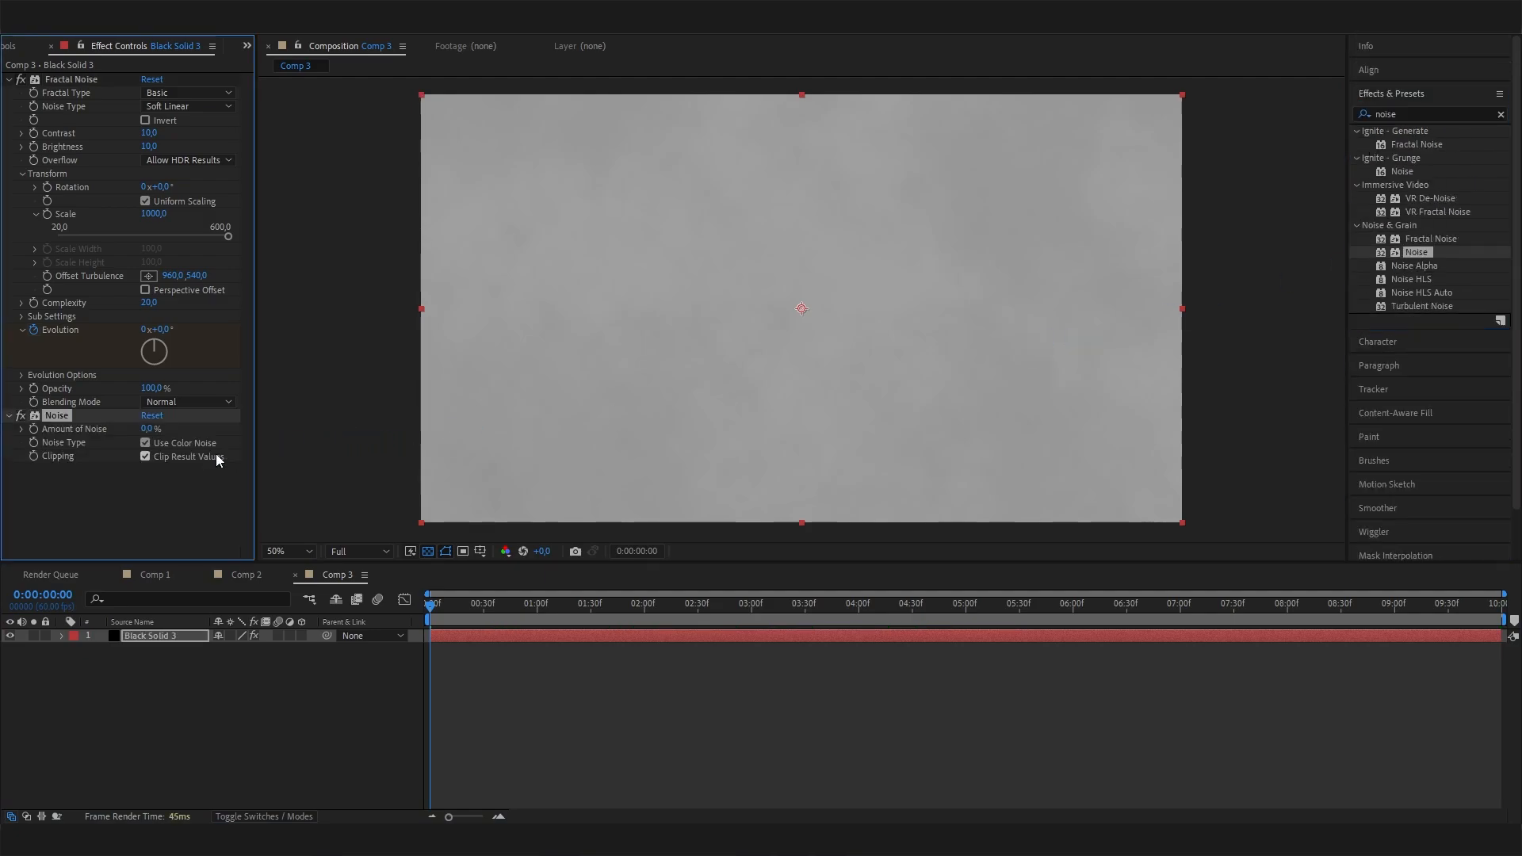
Set the Noise effect's amount to 12% and turn off Use Color Noise.
{"action": "left_click", "coordinate": [147, 429]}
{"action": "type", "text": "10"}
{"action": "key", "text": "Return"}
{"action": "left_click", "coordinate": [149, 429]}
{"action": "type", "text": "12"}
{"action": "left_click", "coordinate": [183, 516]}
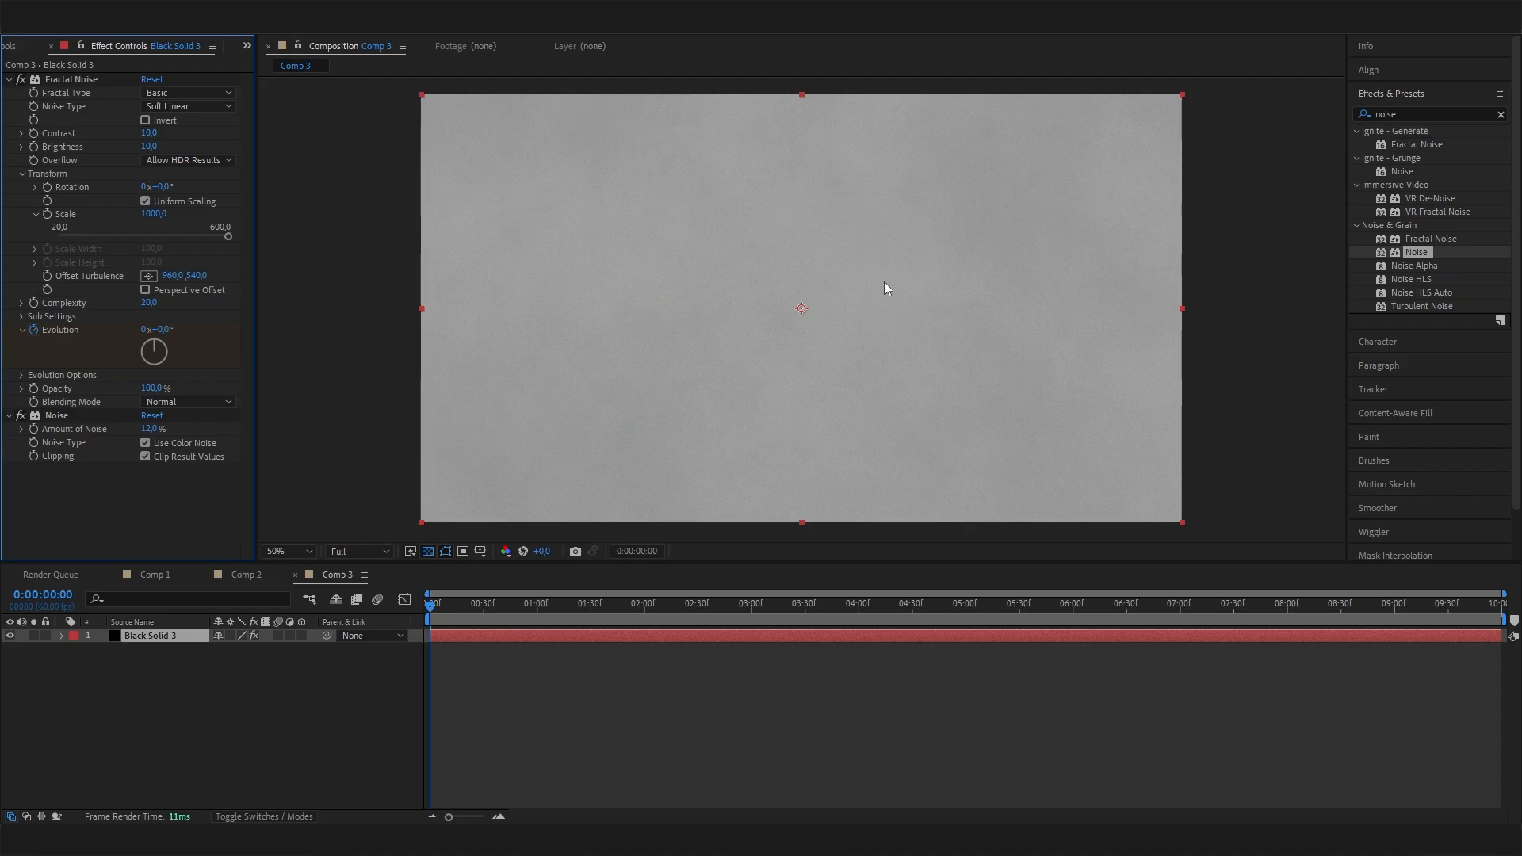
{"action": "left_click", "coordinate": [147, 442]}
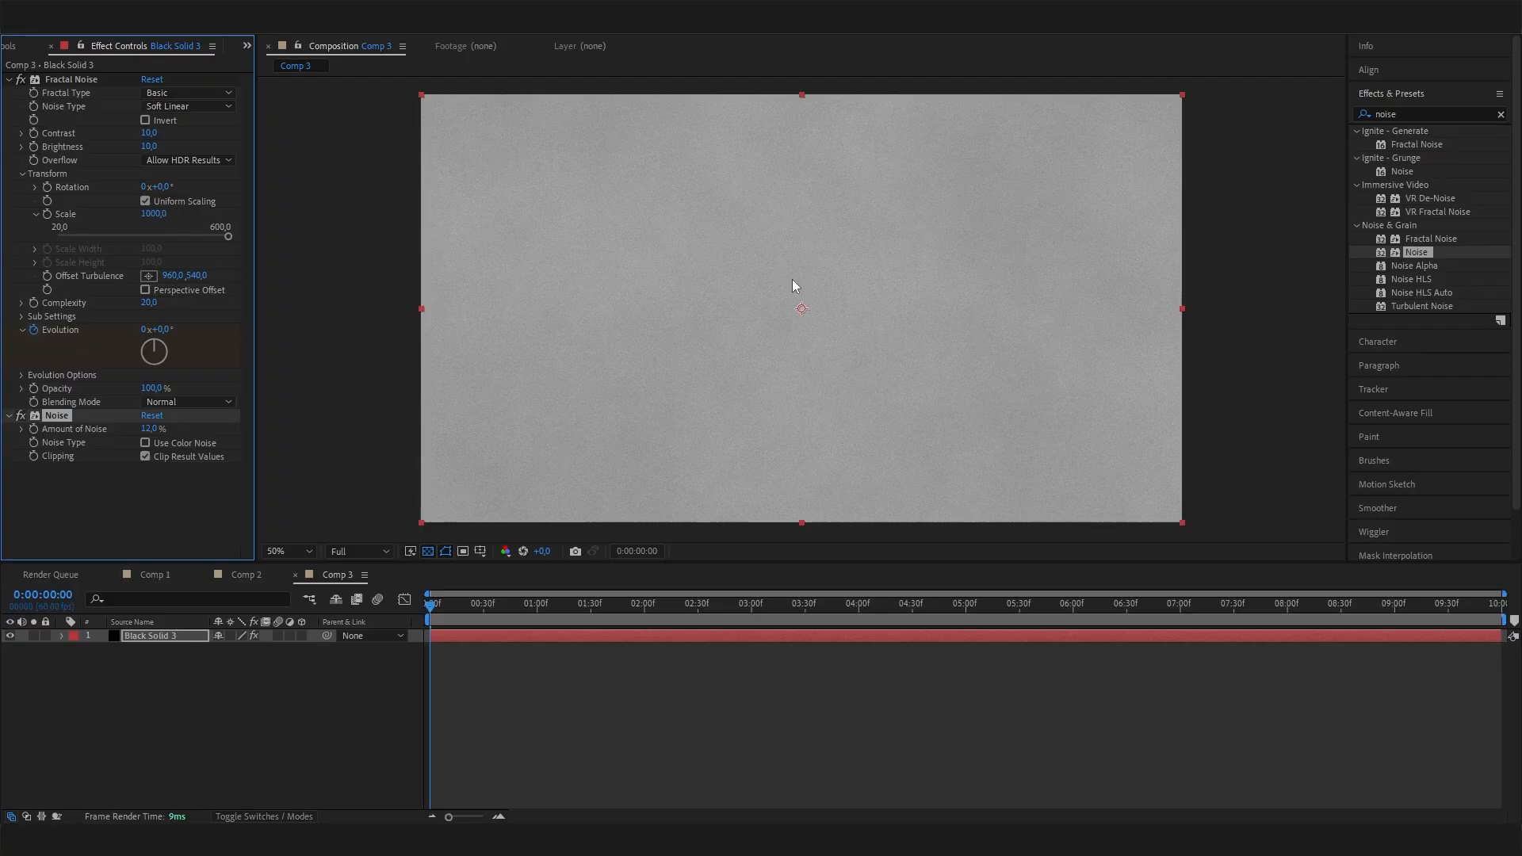
Find the Tritone color correction effect and apply it to the black solid.
{"action": "left_click", "coordinate": [1433, 117]}
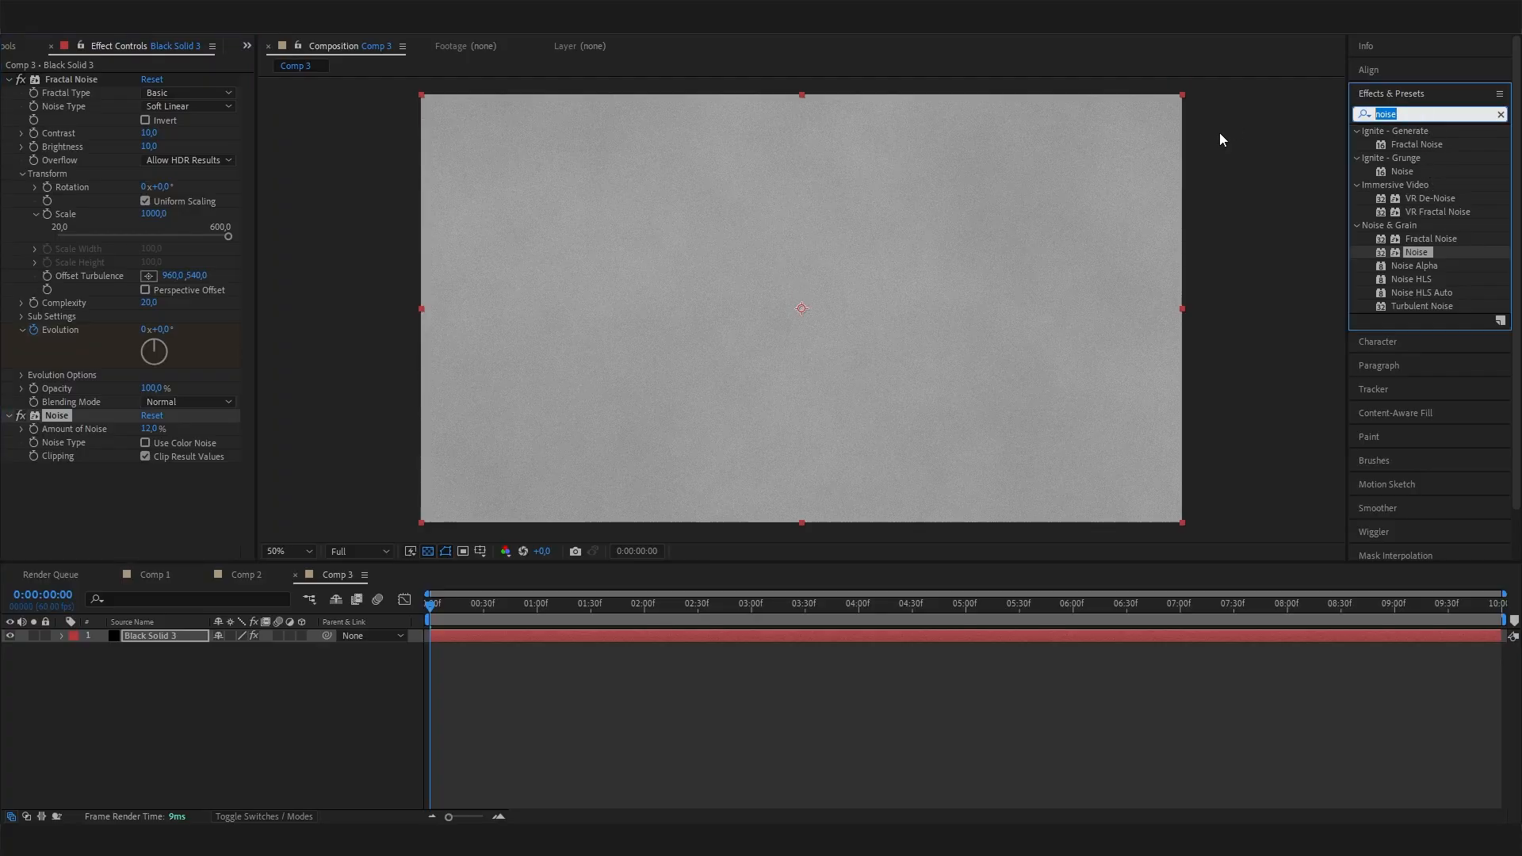
{"action": "type", "text": "trit"}
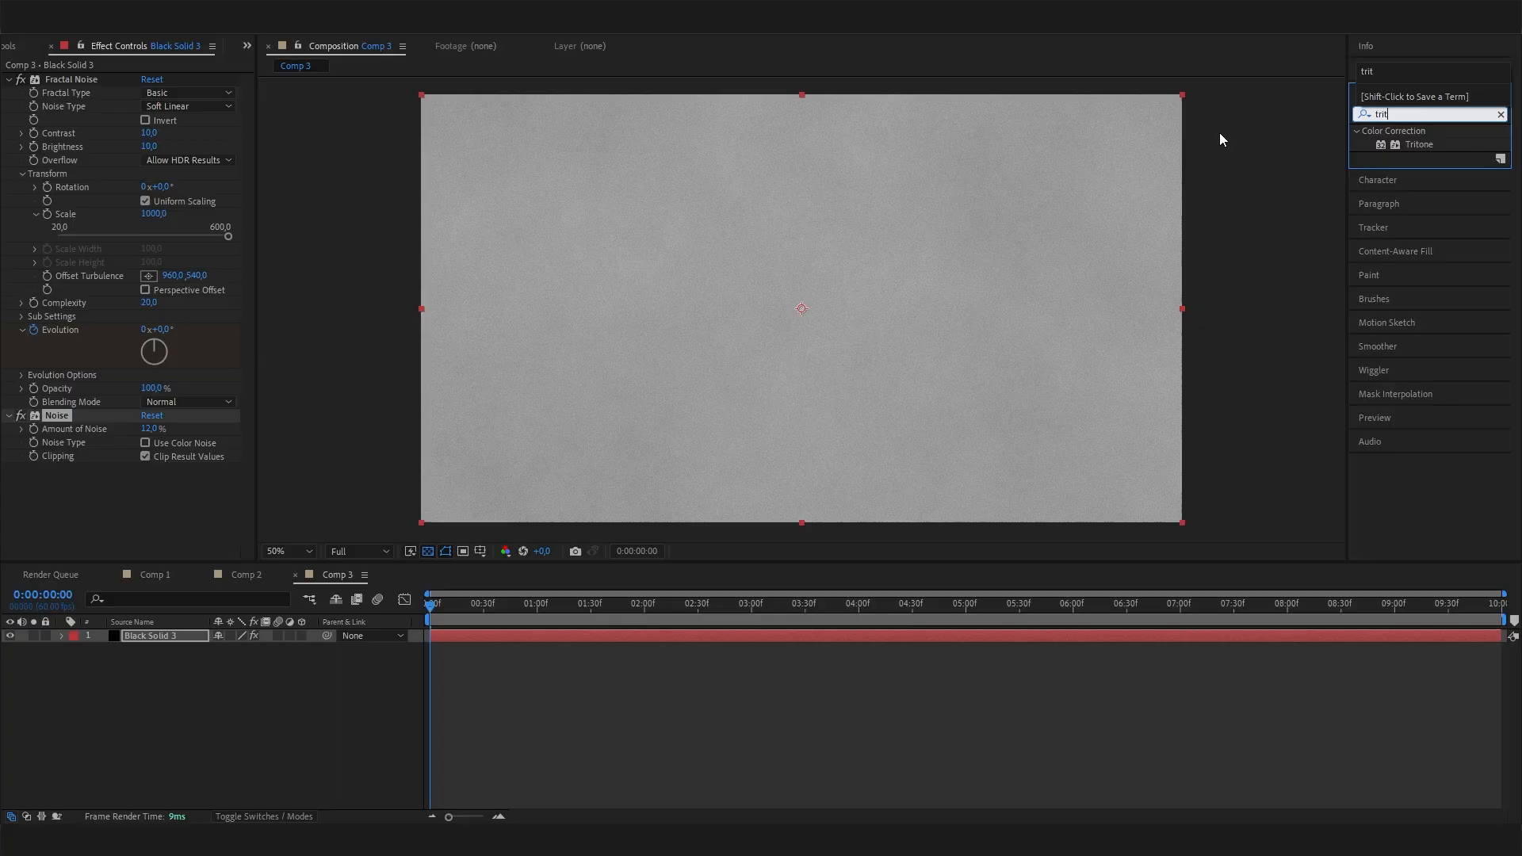
{"action": "double_click", "coordinate": [1419, 146]}
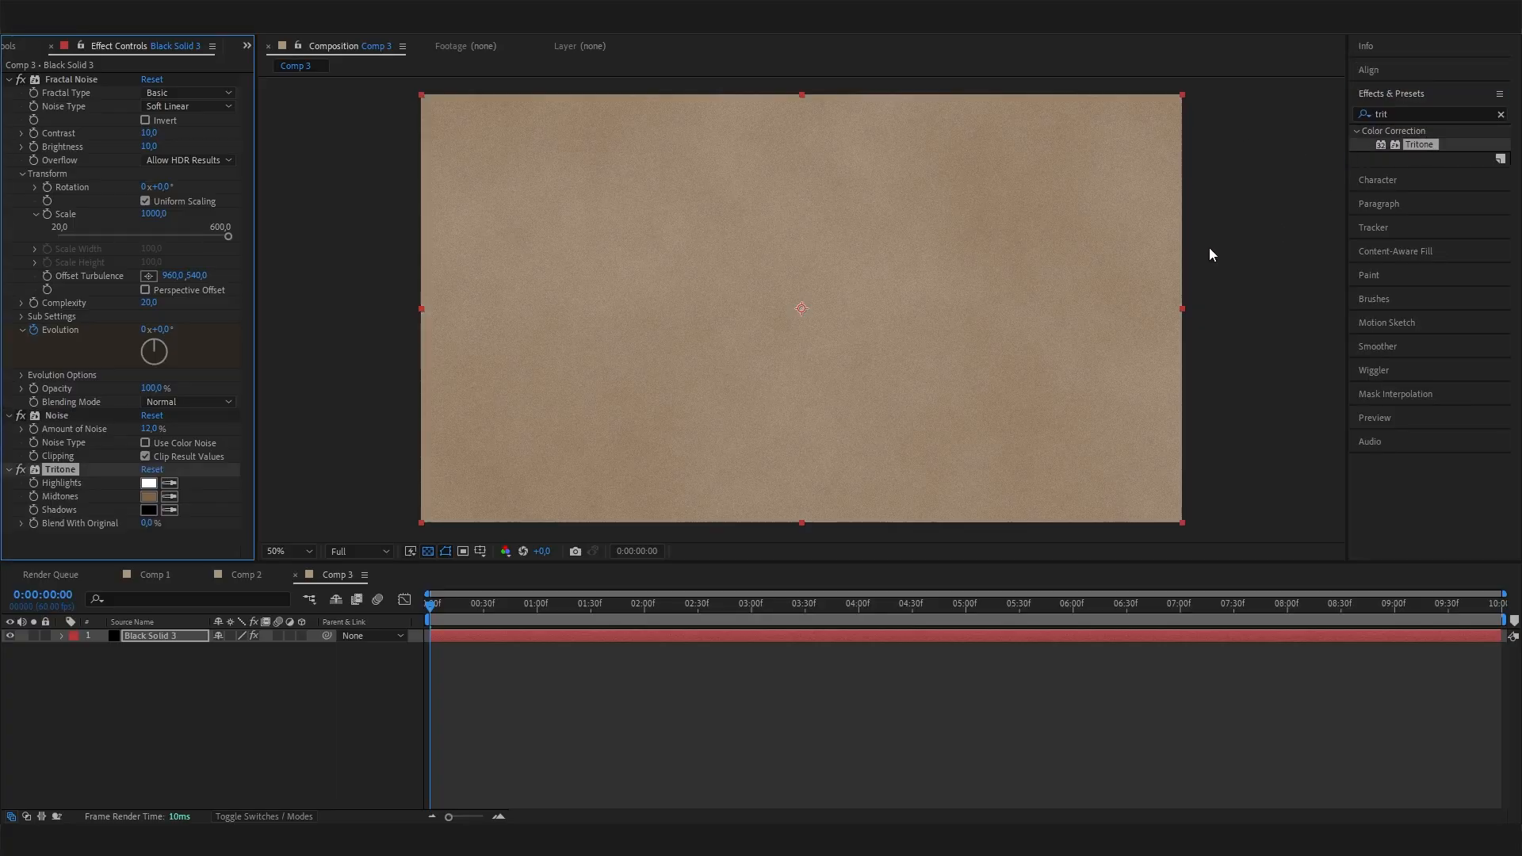
Set Tritone's midtones color to 0C0C0C and its shadows color to 090909.
{"action": "left_click", "coordinate": [147, 499]}
{"action": "left_click_drag", "start_coordinate": [9, 230], "coordinate": [3, 230]}
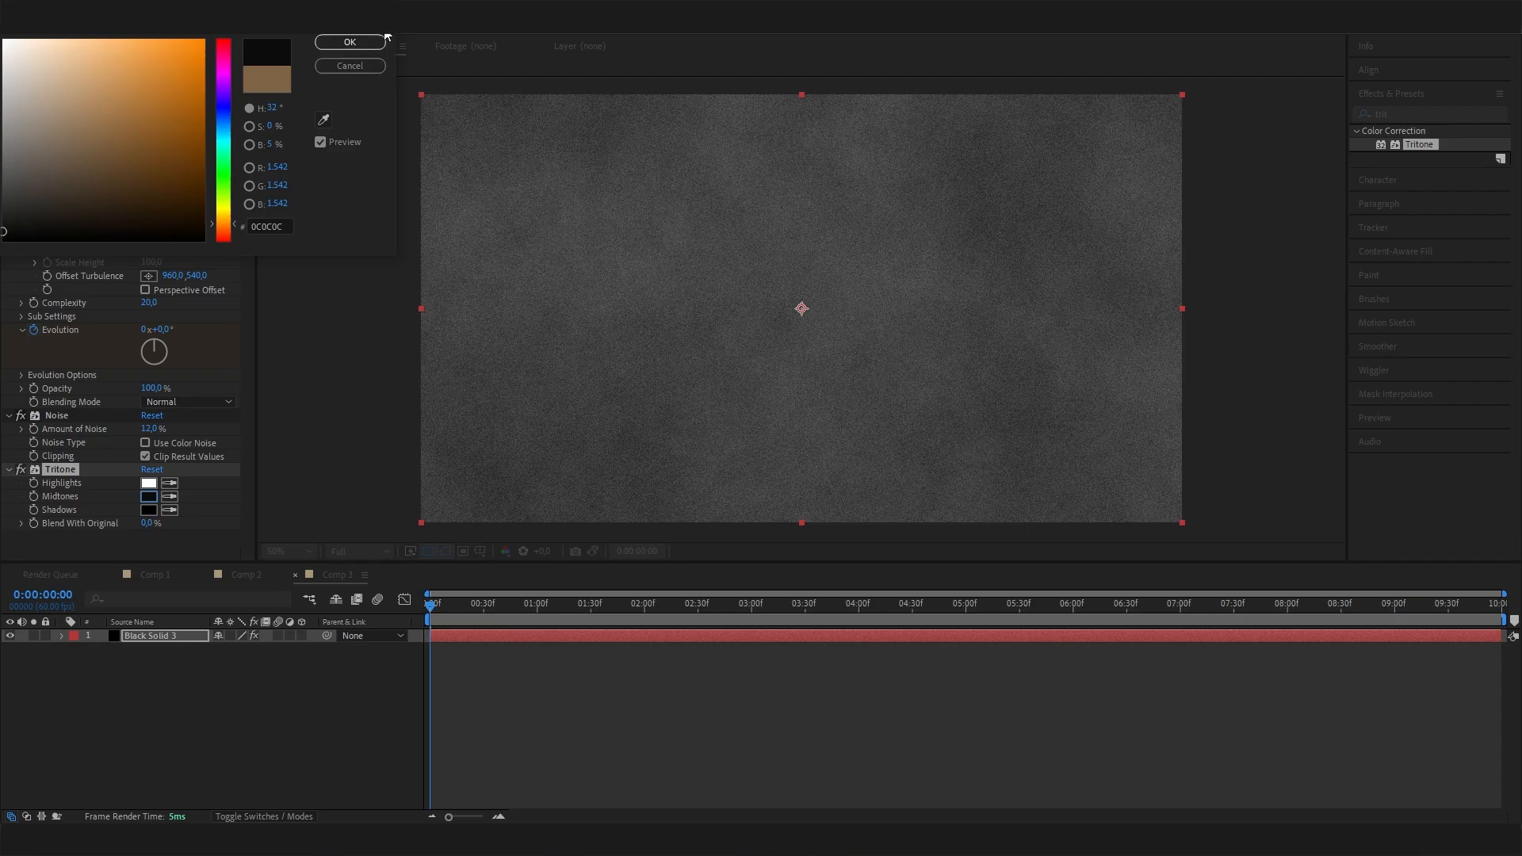
{"action": "left_click", "coordinate": [350, 42]}
{"action": "left_click", "coordinate": [153, 511]}
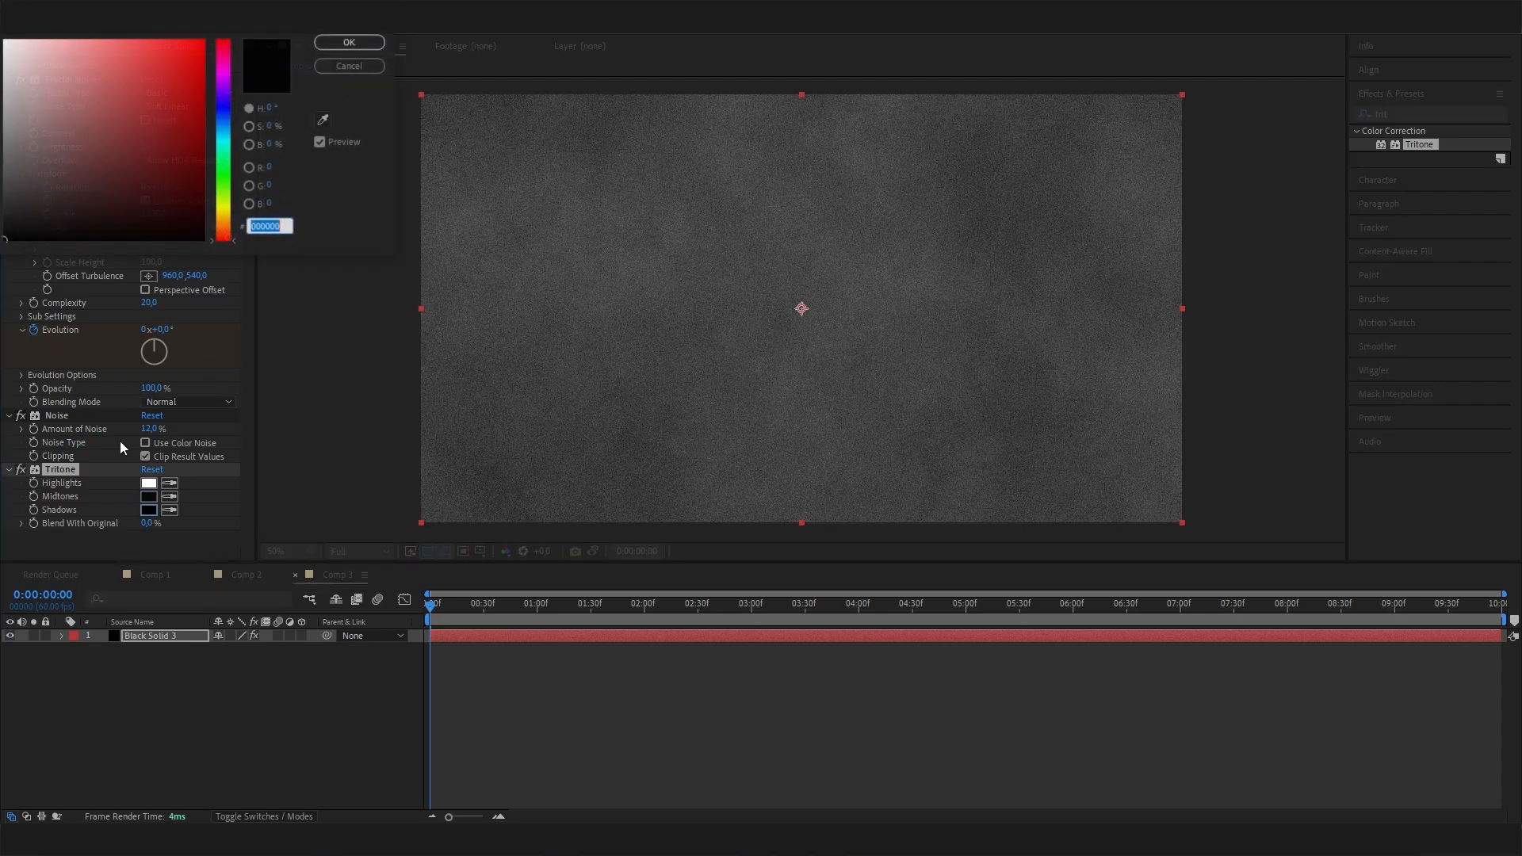
{"action": "left_click", "coordinate": [3, 234]}
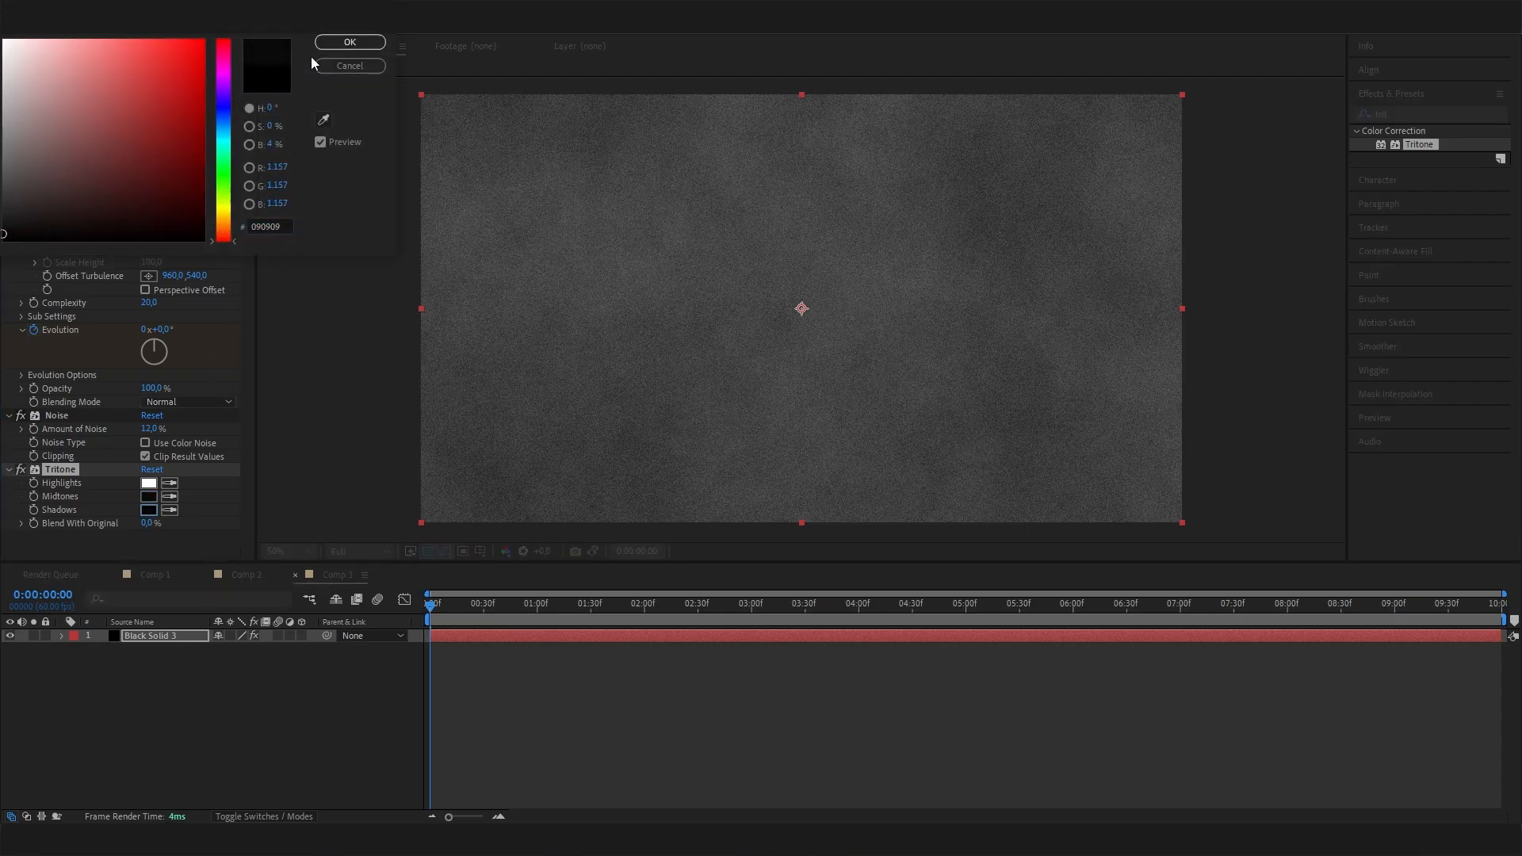
{"action": "left_click", "coordinate": [350, 41]}
Darken Tritone's highlights color to a neutral medium-dark gray and scrub through the animation to check the look.
{"action": "left_click", "coordinate": [148, 483]}
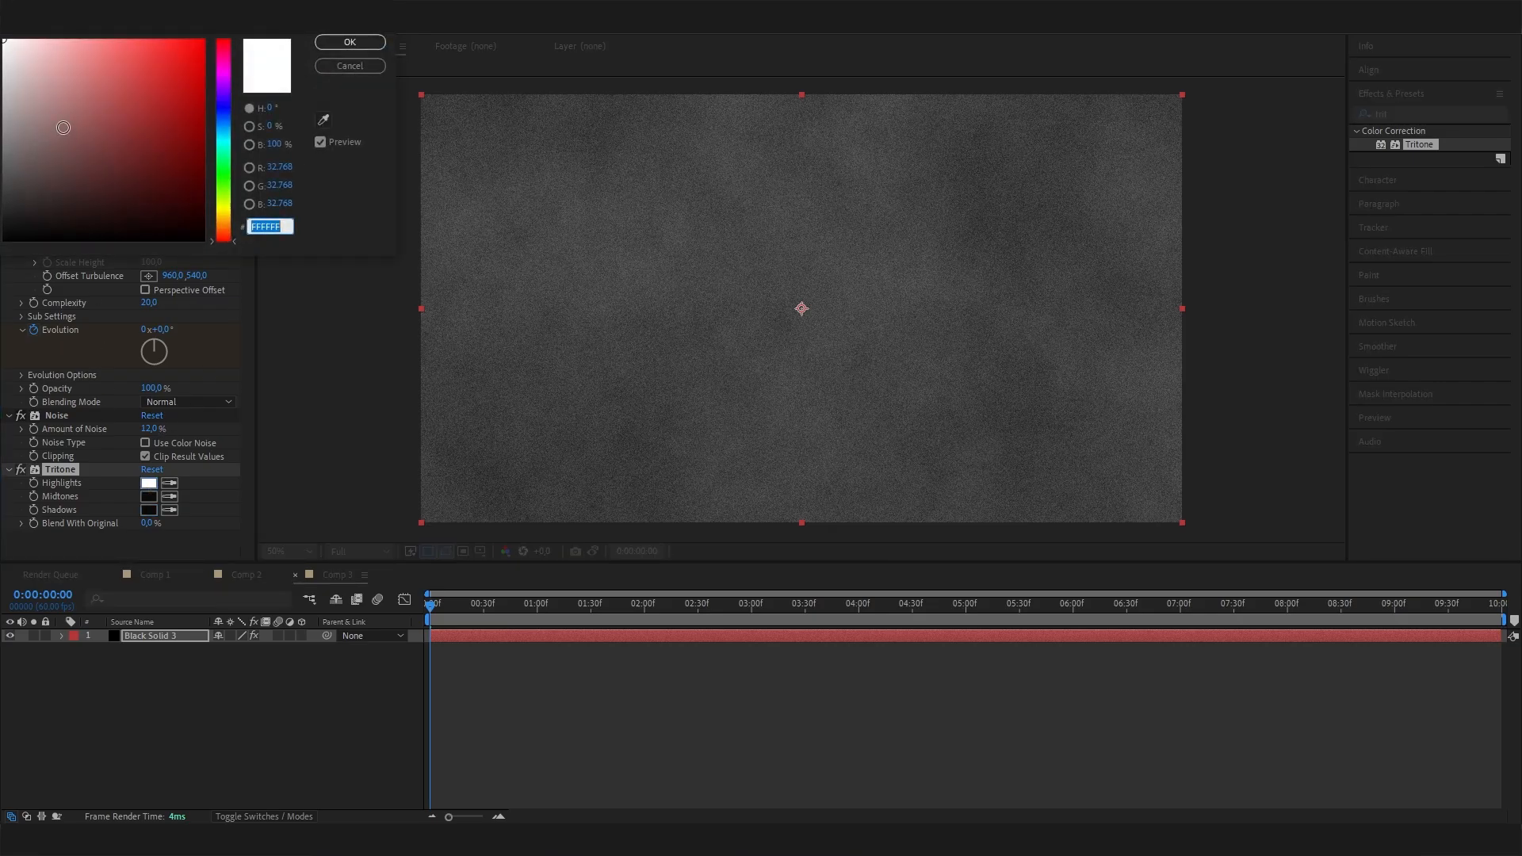
{"action": "left_click", "coordinate": [4, 107]}
{"action": "left_click", "coordinate": [7, 132]}
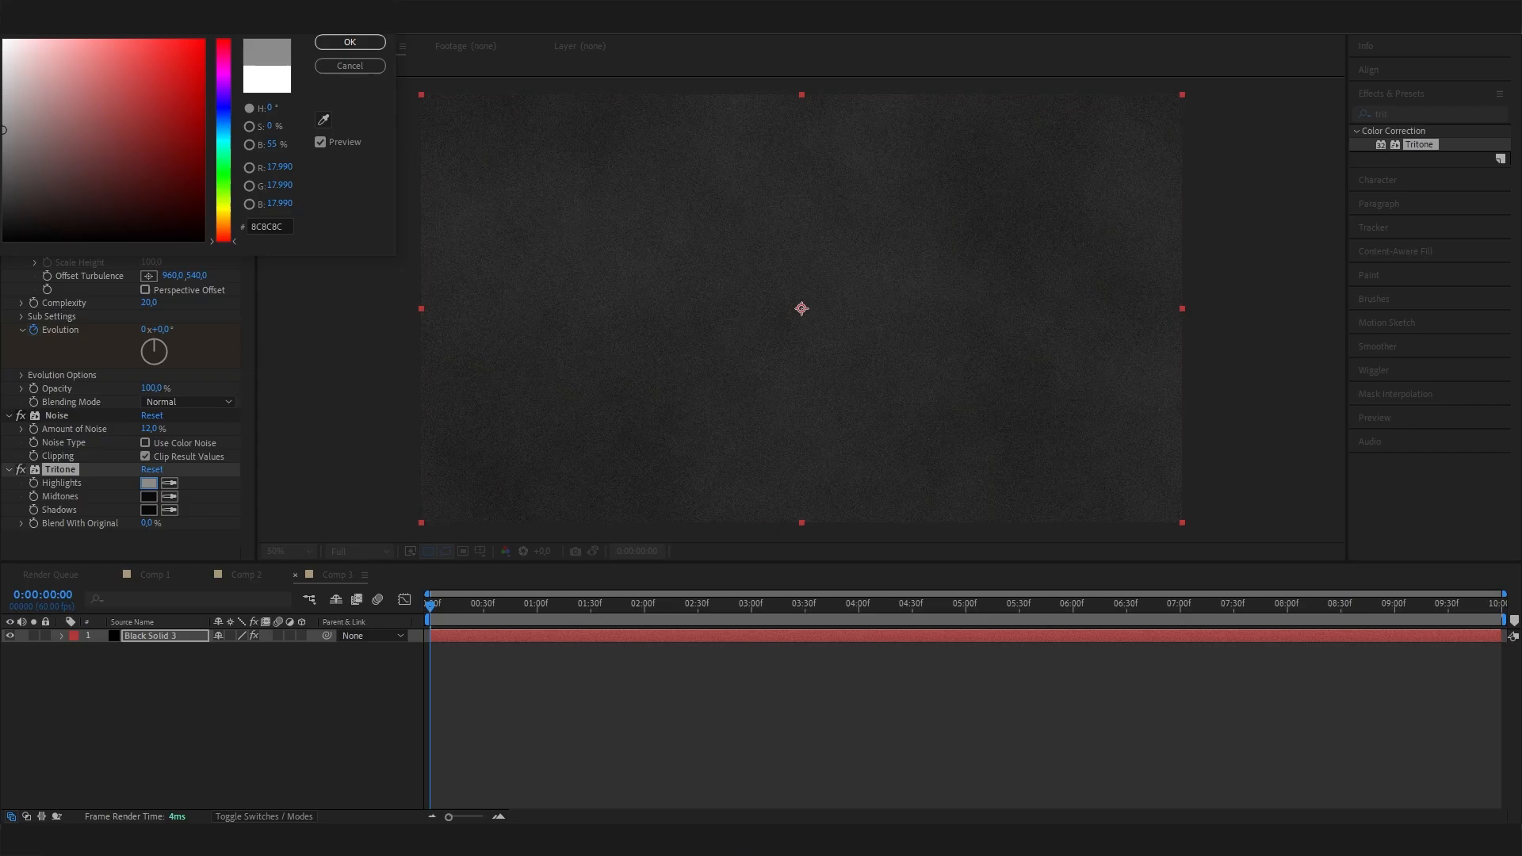
{"action": "left_click", "coordinate": [3, 148]}
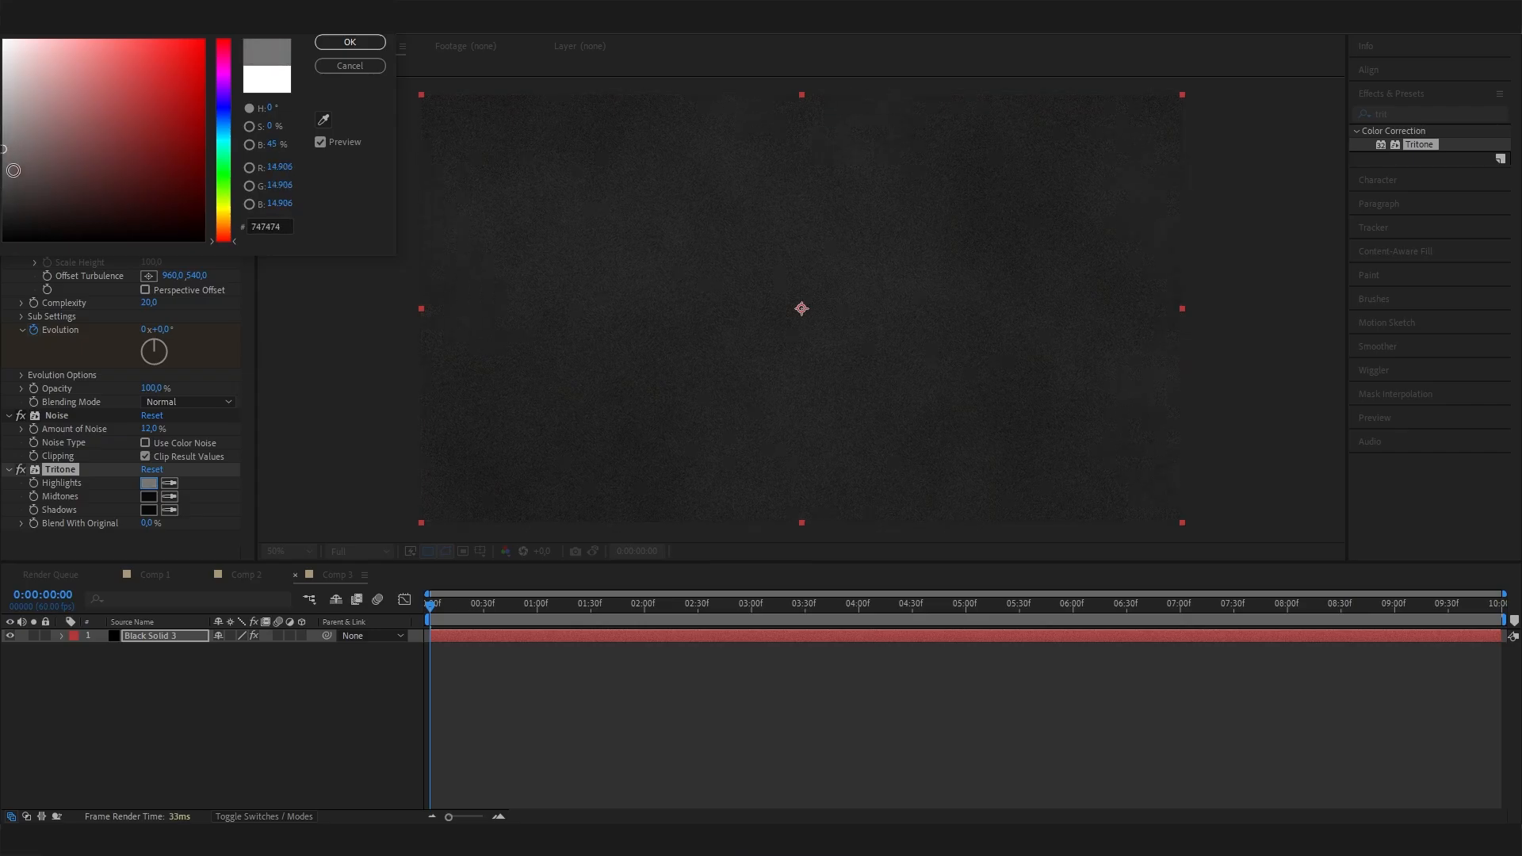
{"action": "left_click", "coordinate": [9, 159]}
{"action": "left_click", "coordinate": [4, 153]}
{"action": "left_click", "coordinate": [339, 43]}
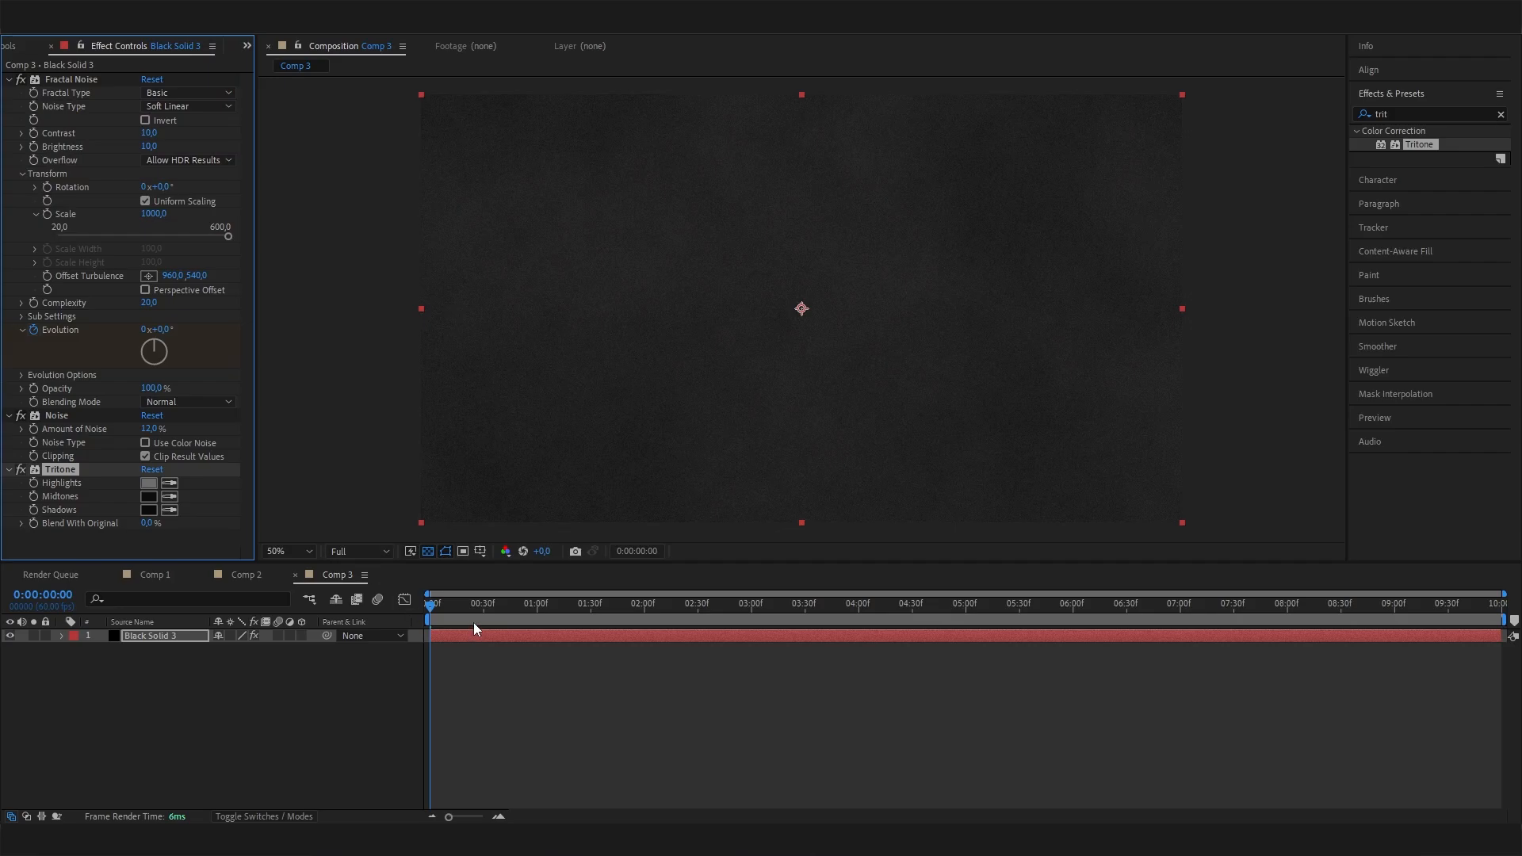
{"action": "left_click_drag", "start_coordinate": [476, 615], "coordinate": [833, 612]}
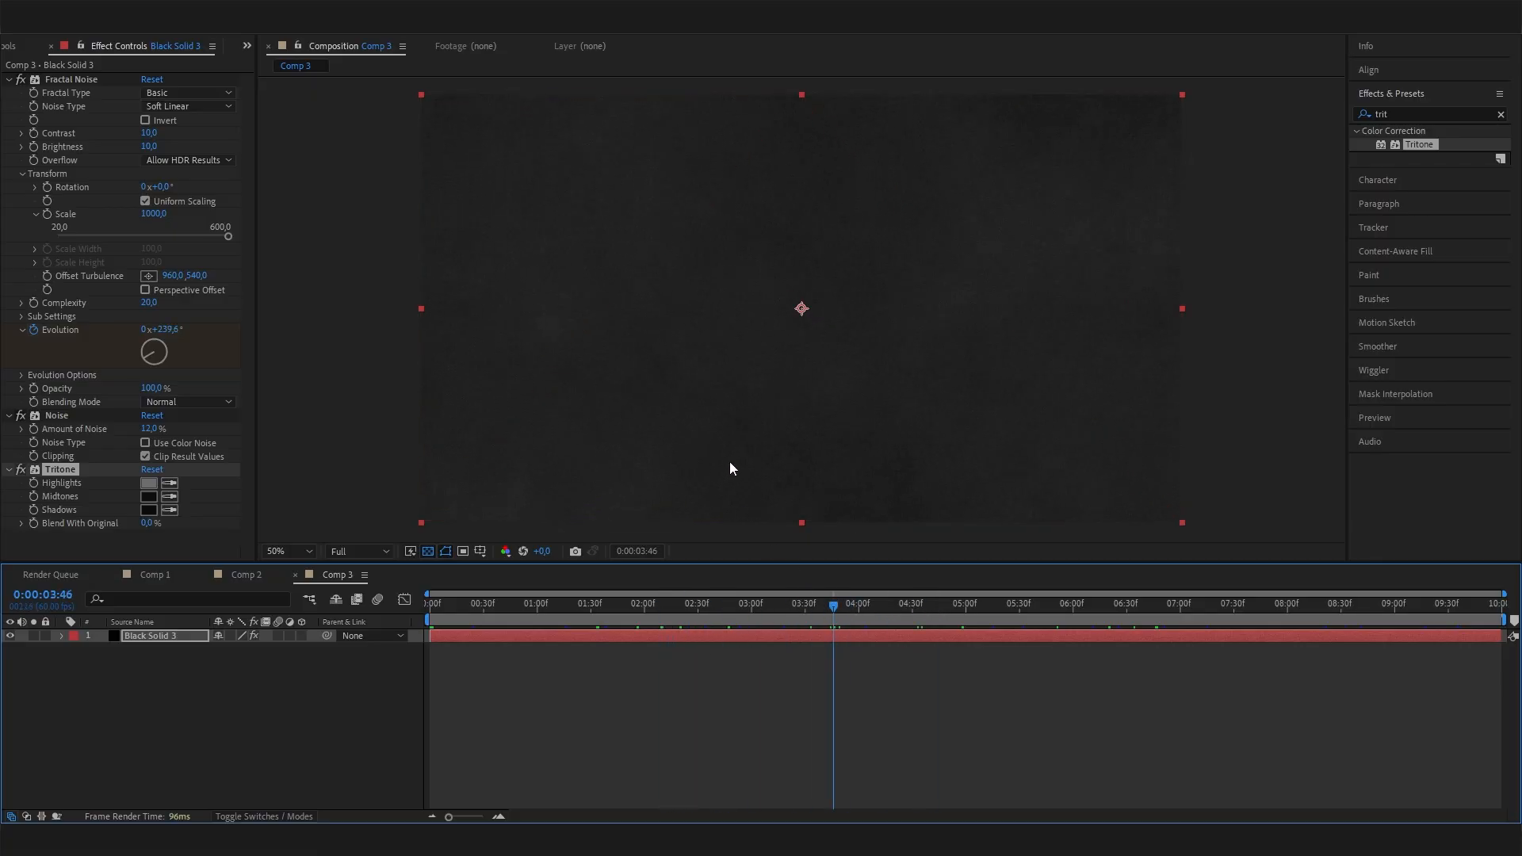
{"action": "left_click_drag", "start_coordinate": [714, 620], "coordinate": [983, 621]}
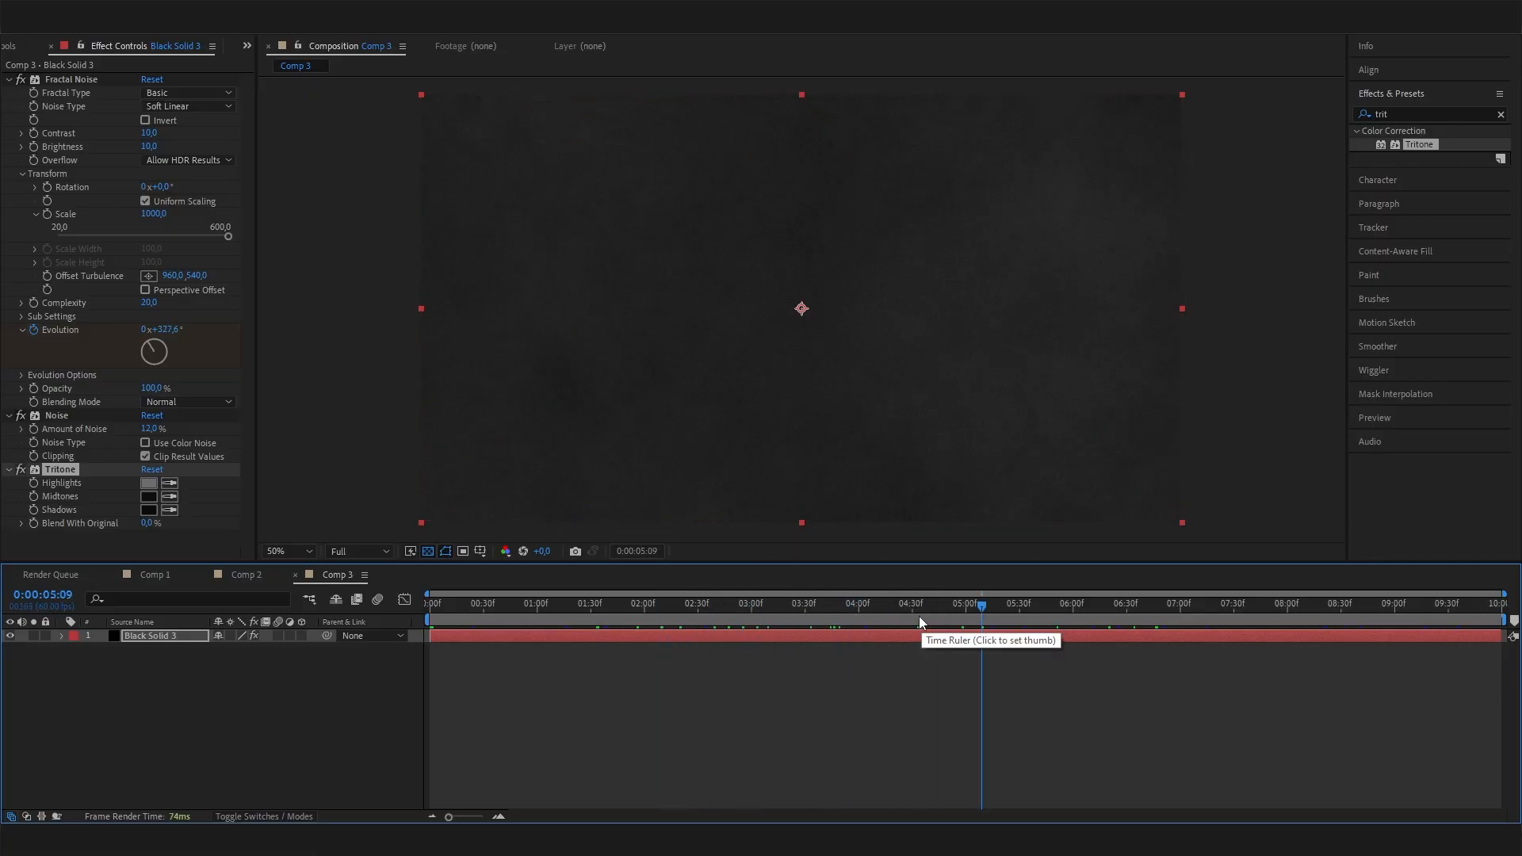
Create a second full-size 1920 × 1080 black solid above the noise background.
{"action": "right_click", "coordinate": [244, 695]}
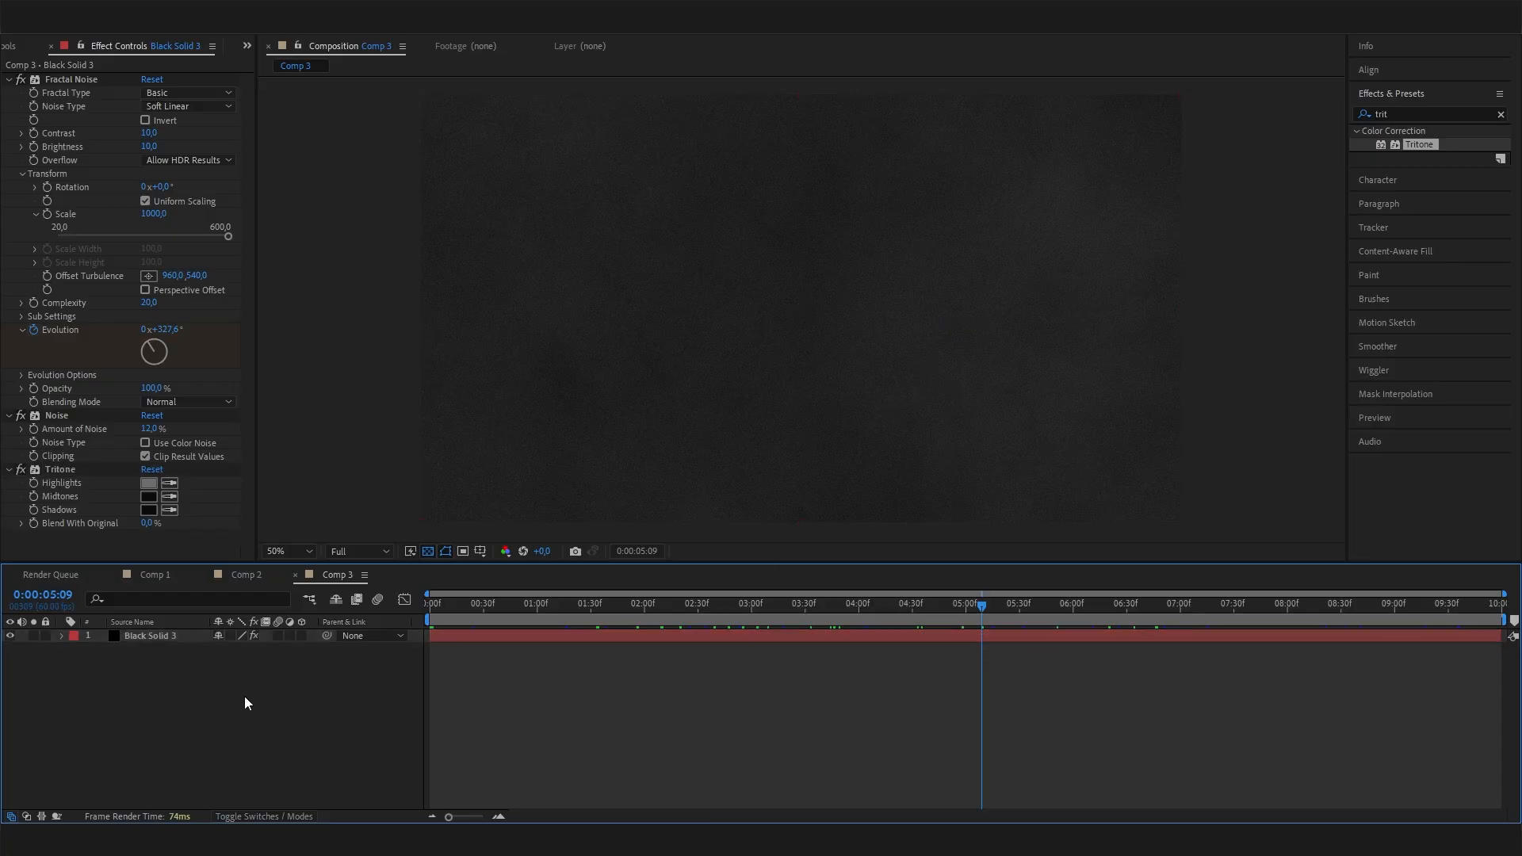
{"action": "mouse_move", "coordinate": [356, 503]}
{"action": "left_click", "coordinate": [475, 541]}
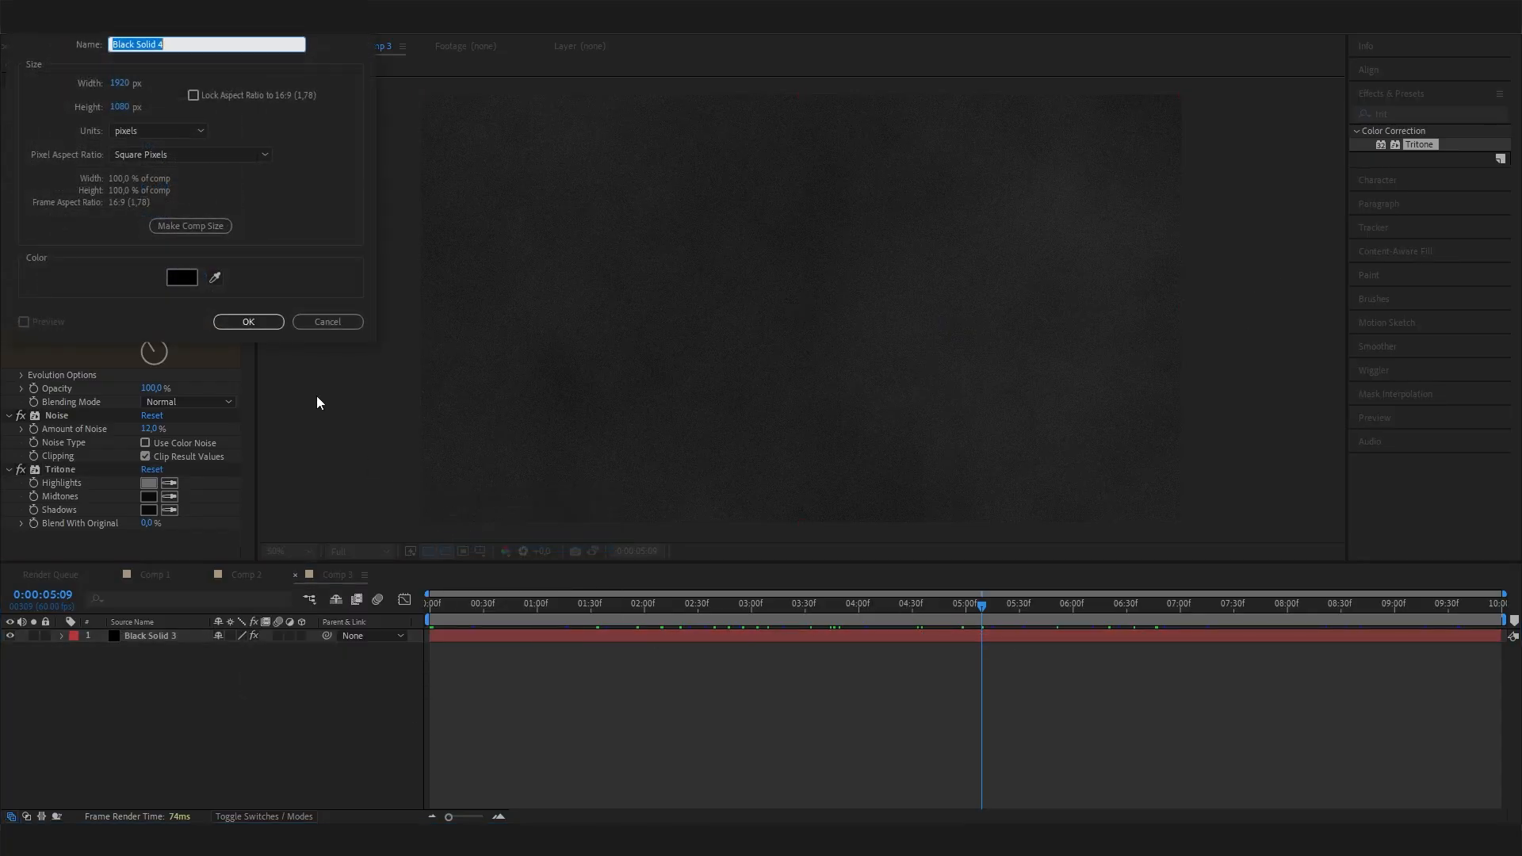
{"action": "left_click", "coordinate": [248, 322]}
Find the Venetian Blinds transition effect and apply it to the new black solid.
{"action": "double_click", "coordinate": [1404, 115]}
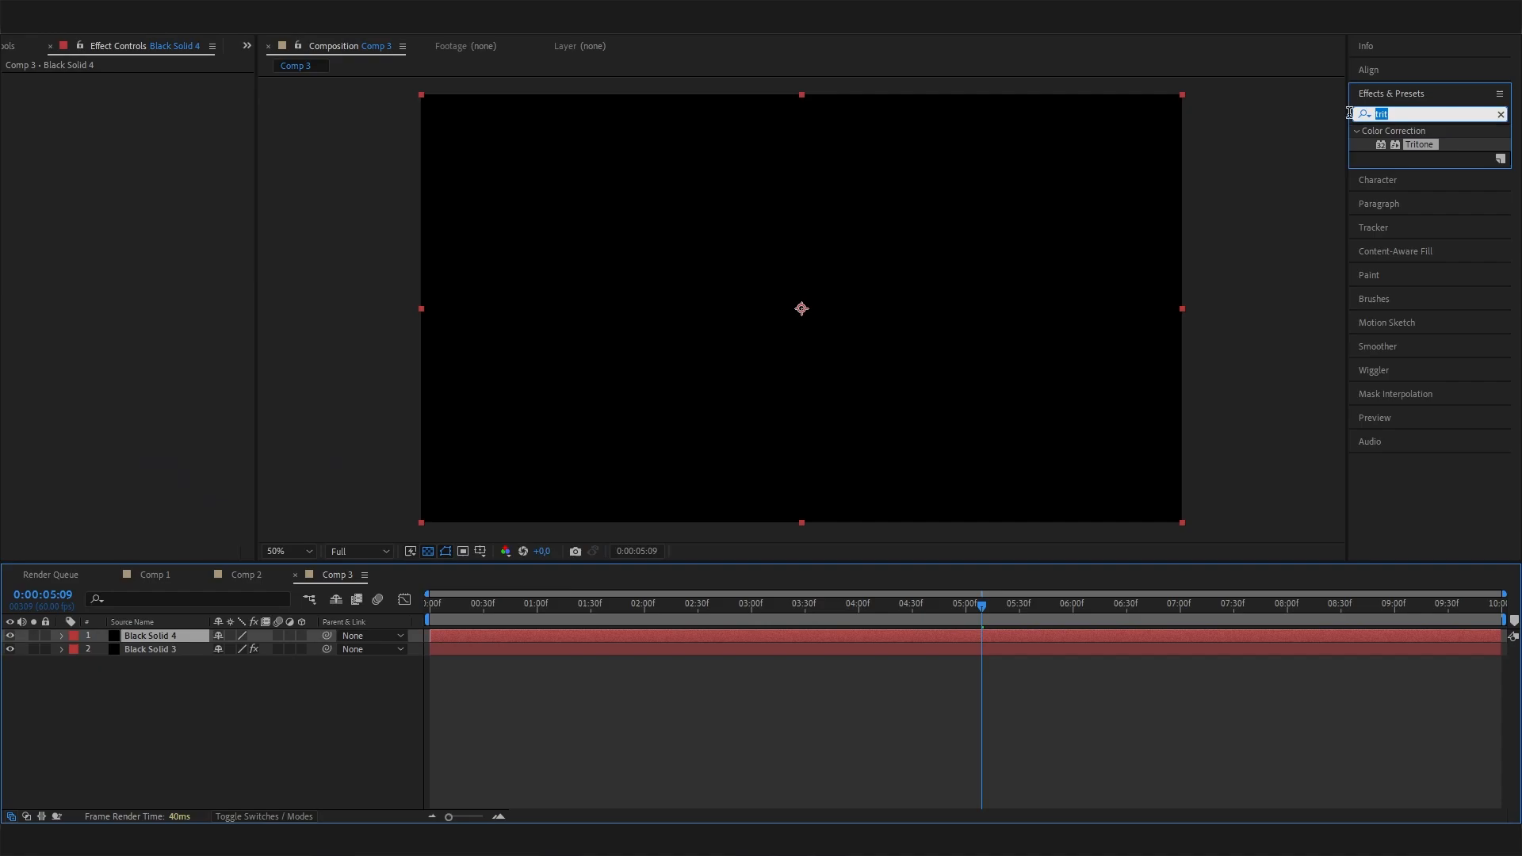
{"action": "type", "text": "venet"}
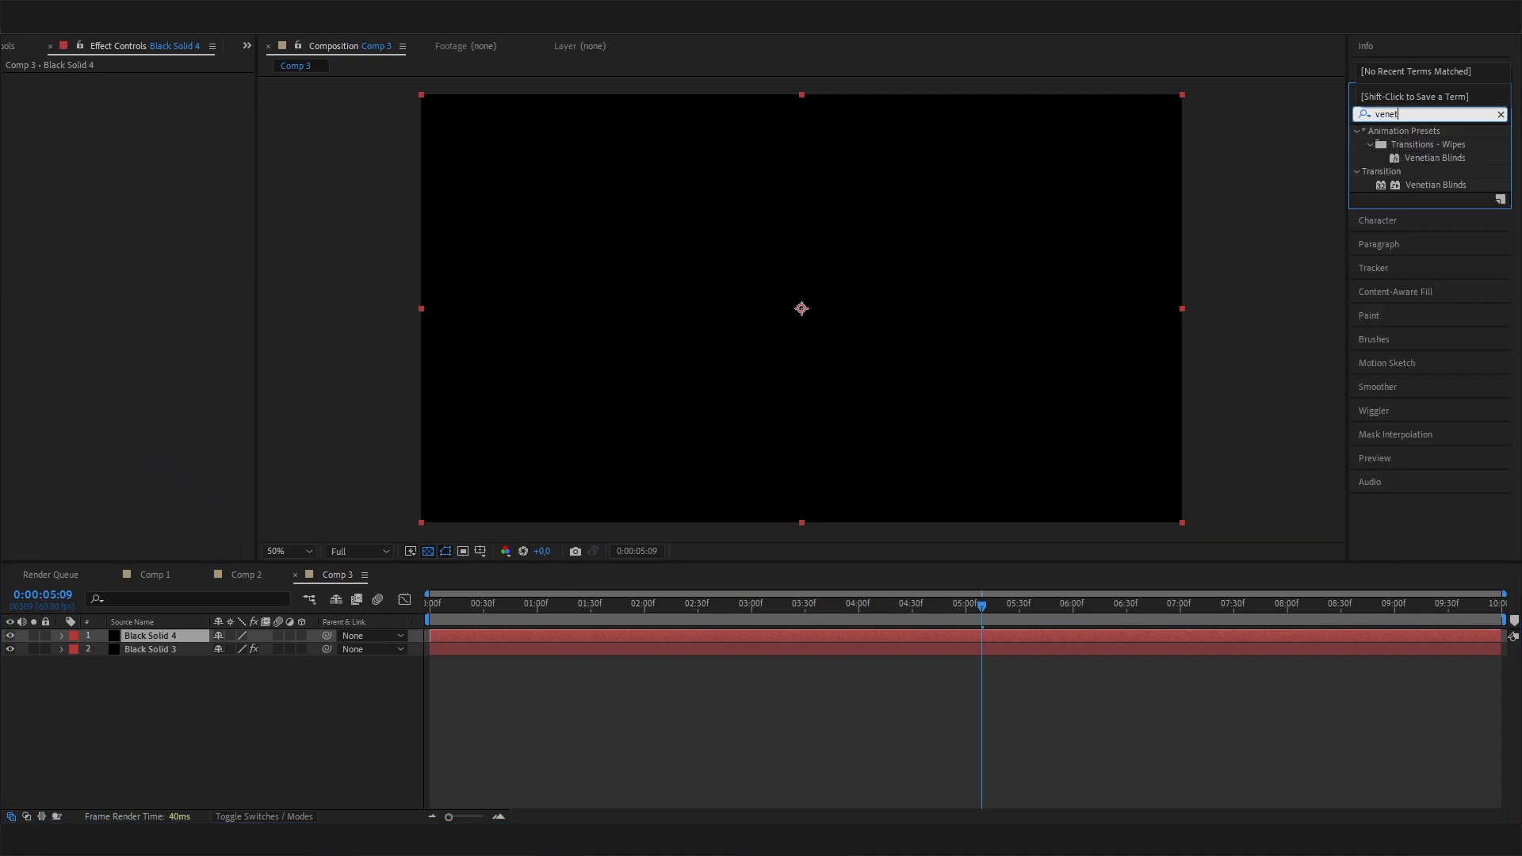
{"action": "double_click", "coordinate": [1433, 185]}
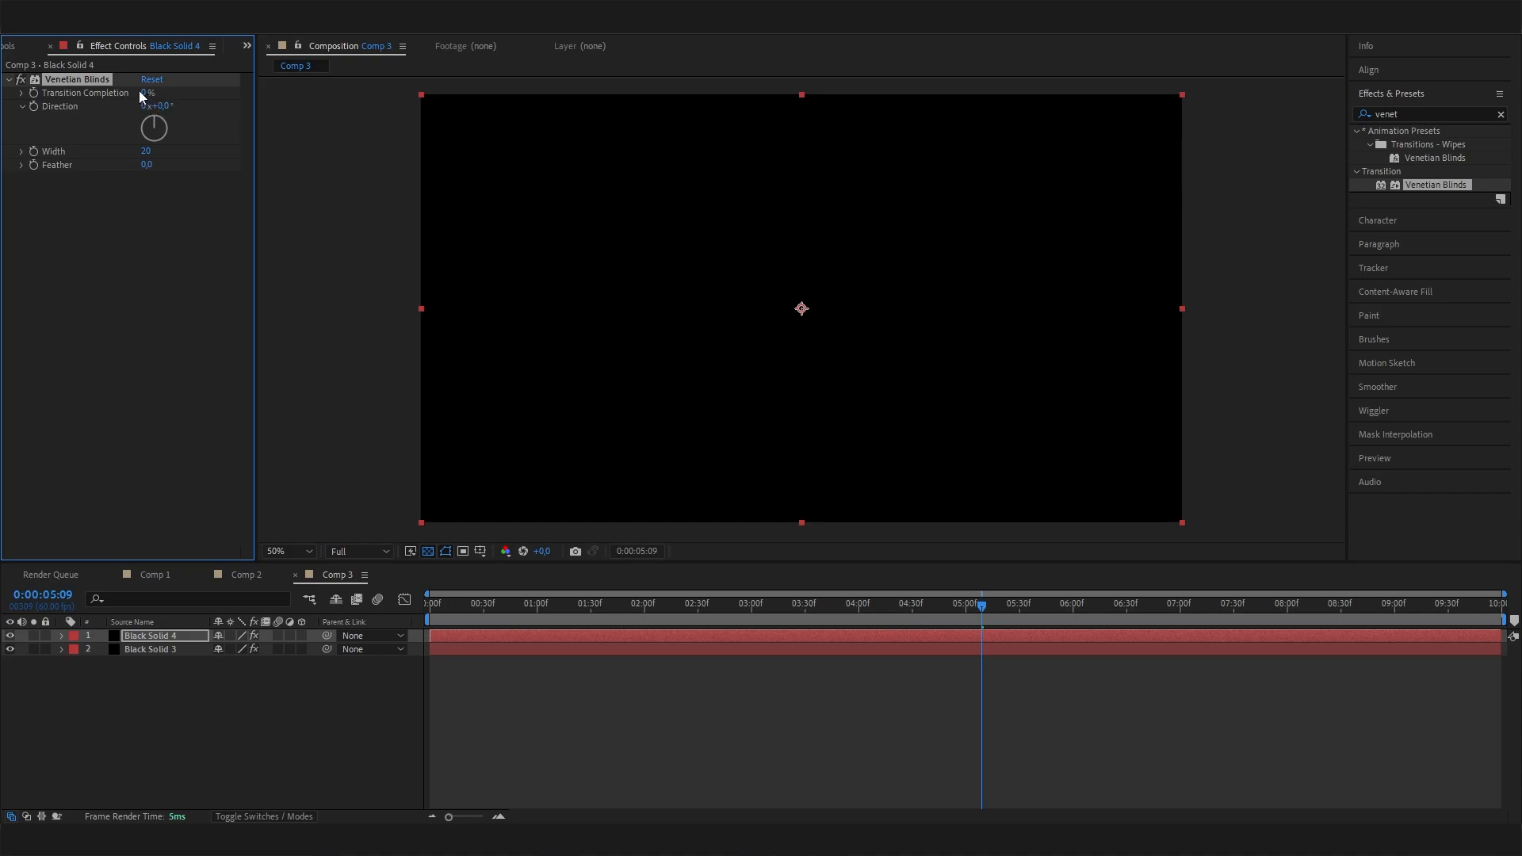
Set Venetian Blinds' direction to 90° and its transition completion to 85%, and preview the scanlines over the background.
{"action": "left_click_drag", "start_coordinate": [144, 93], "coordinate": [146, 96]}
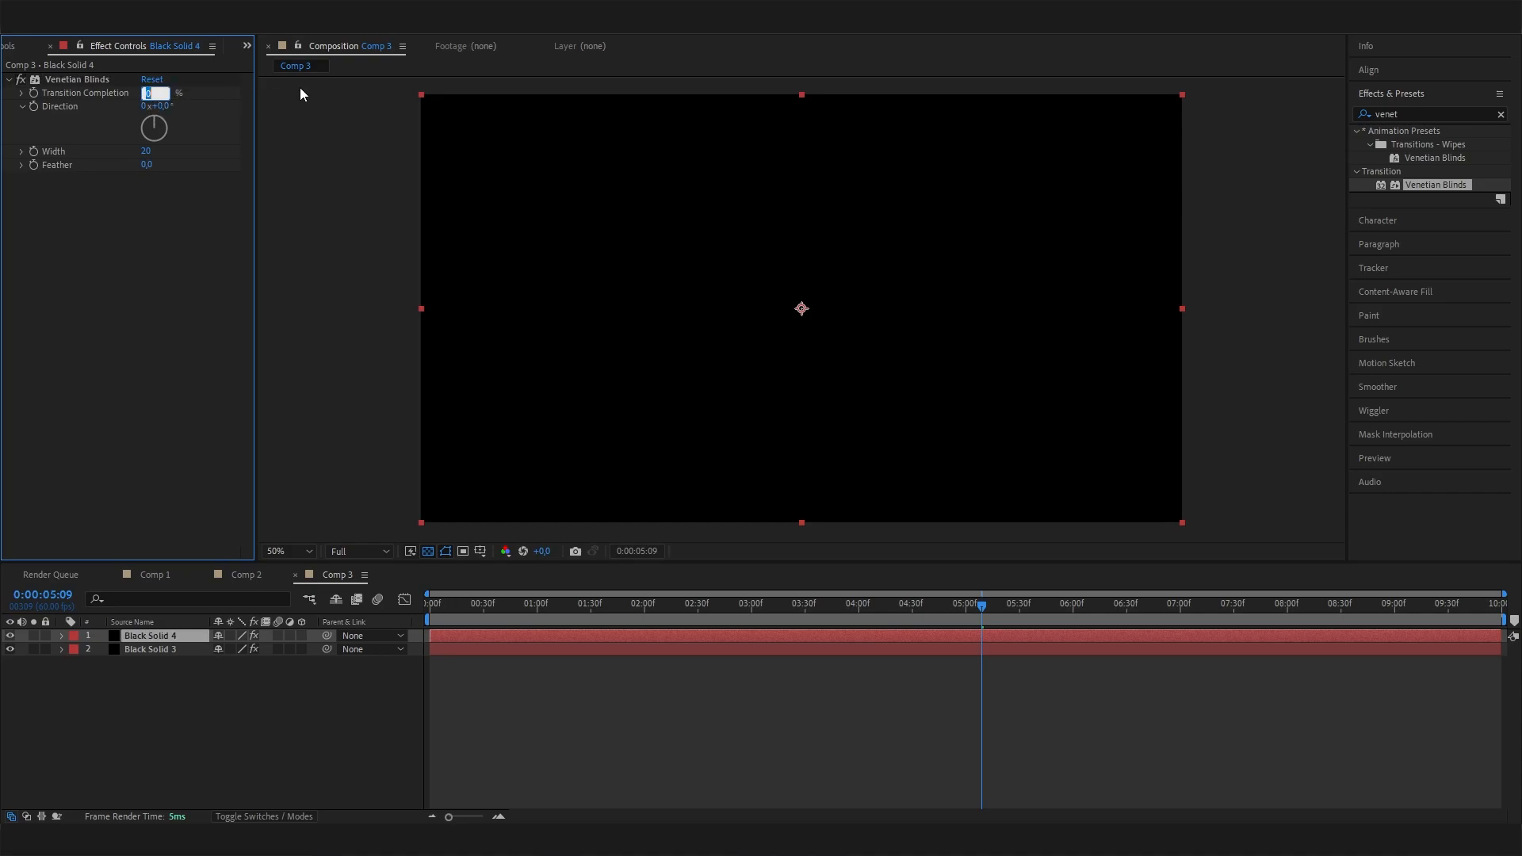
{"action": "type", "text": "90"}
{"action": "key", "text": "Return"}
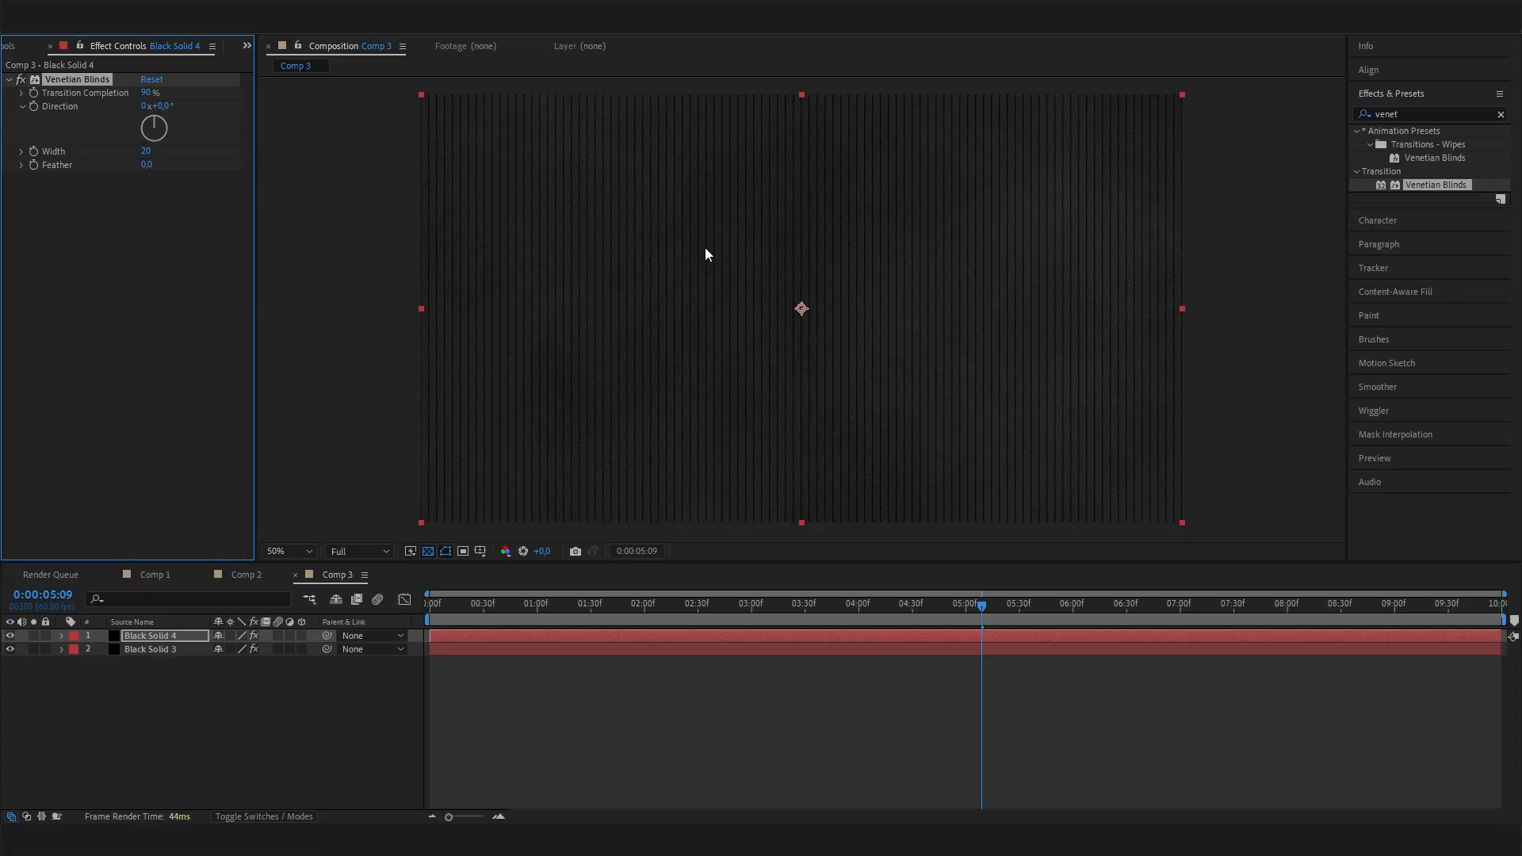
{"action": "left_click", "coordinate": [159, 107]}
{"action": "type", "text": "90"}
{"action": "key", "text": "Return"}
{"action": "mouse_move", "coordinate": [149, 93]}
{"action": "left_mouse_down"}
{"action": "mouse_move", "coordinate": [102, 96]}
{"action": "mouse_move", "coordinate": [174, 97]}
{"action": "left_mouse_up"}
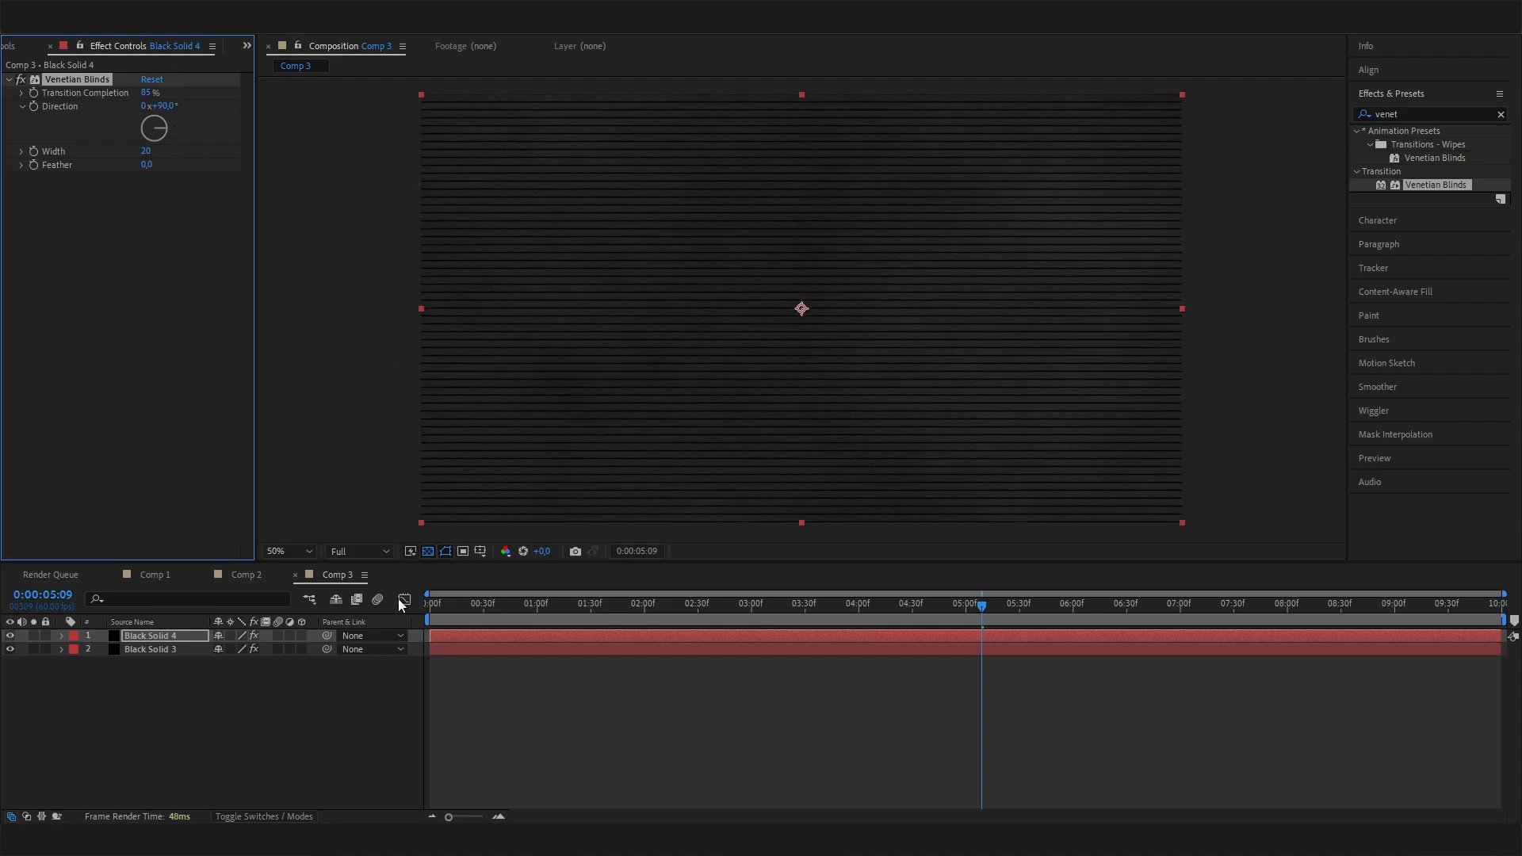
{"action": "left_click", "coordinate": [488, 627]}
{"action": "key", "text": "space"}
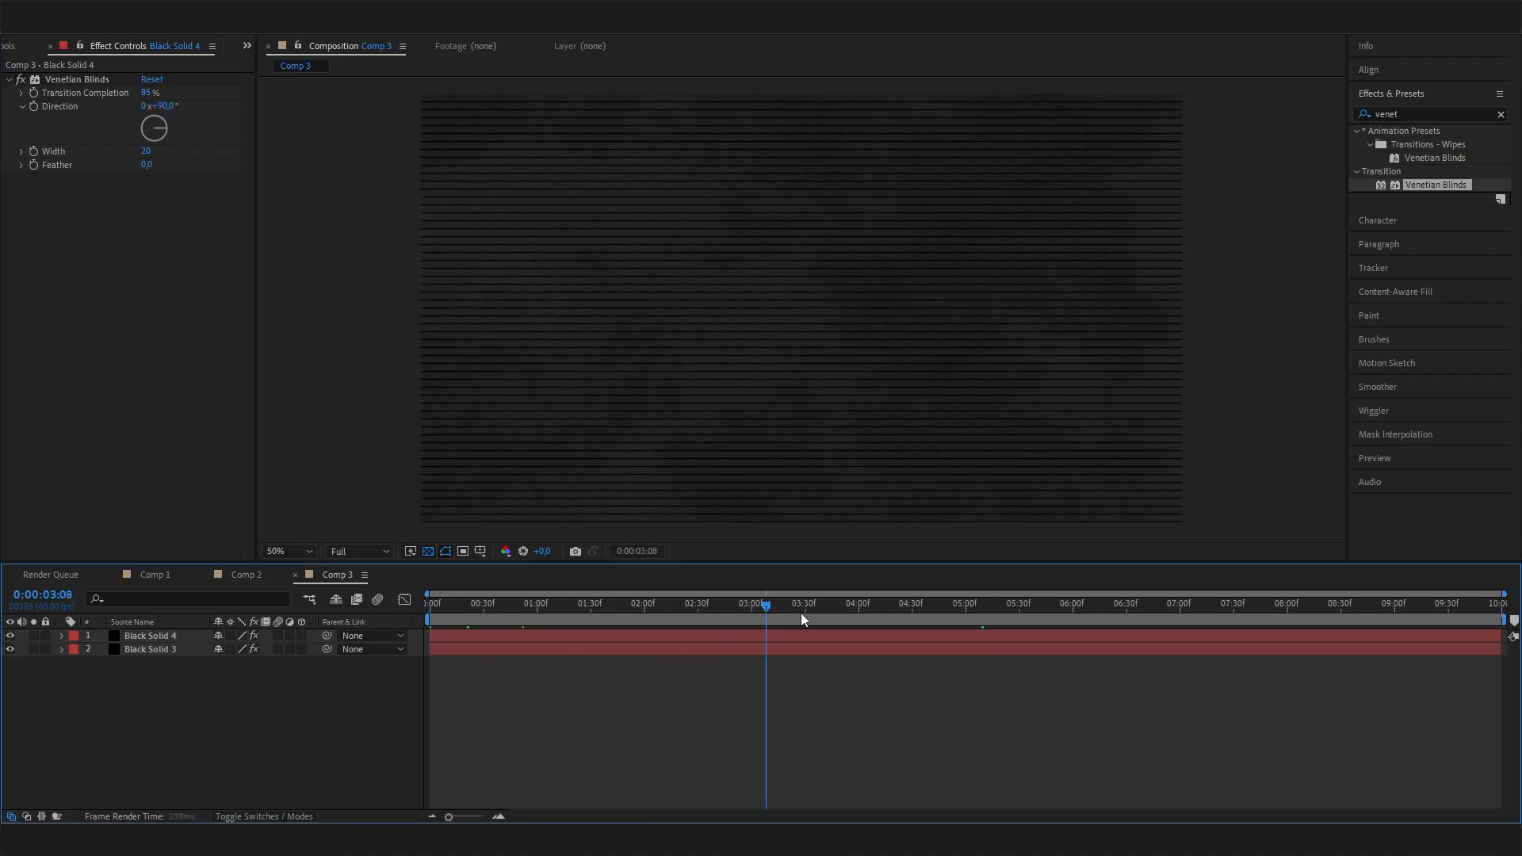
{"action": "key", "text": "space"}
Create an empty text layer and give it a white FFFFFF fill with no stroke.
{"action": "left_click", "coordinate": [146, 650]}
{"action": "left_click", "coordinate": [46, 685]}
{"action": "right_click", "coordinate": [208, 719]}
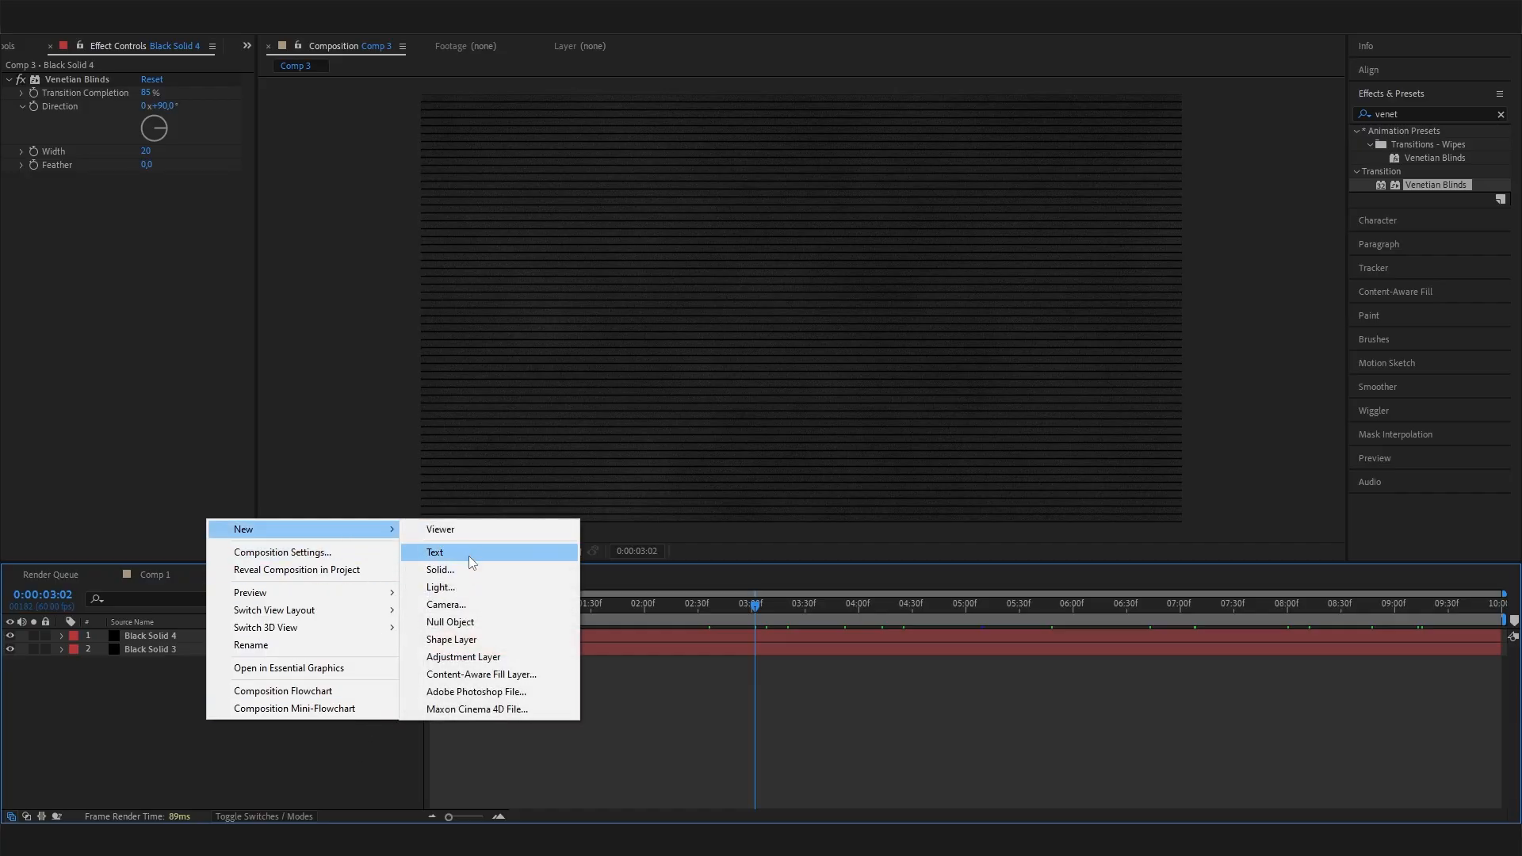
{"action": "left_click", "coordinate": [468, 555]}
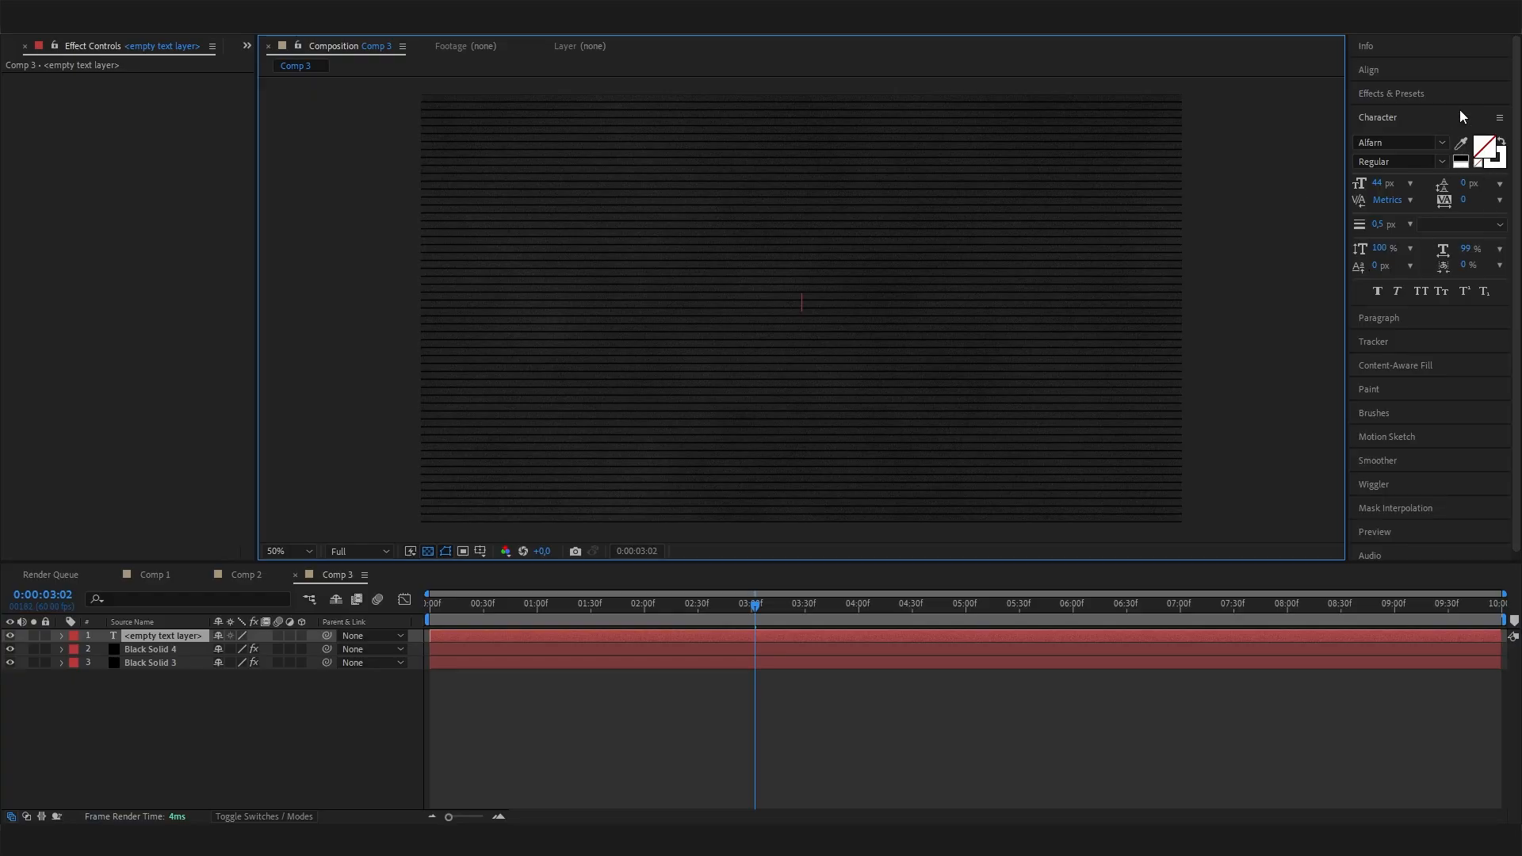
{"action": "left_click", "coordinate": [1501, 144]}
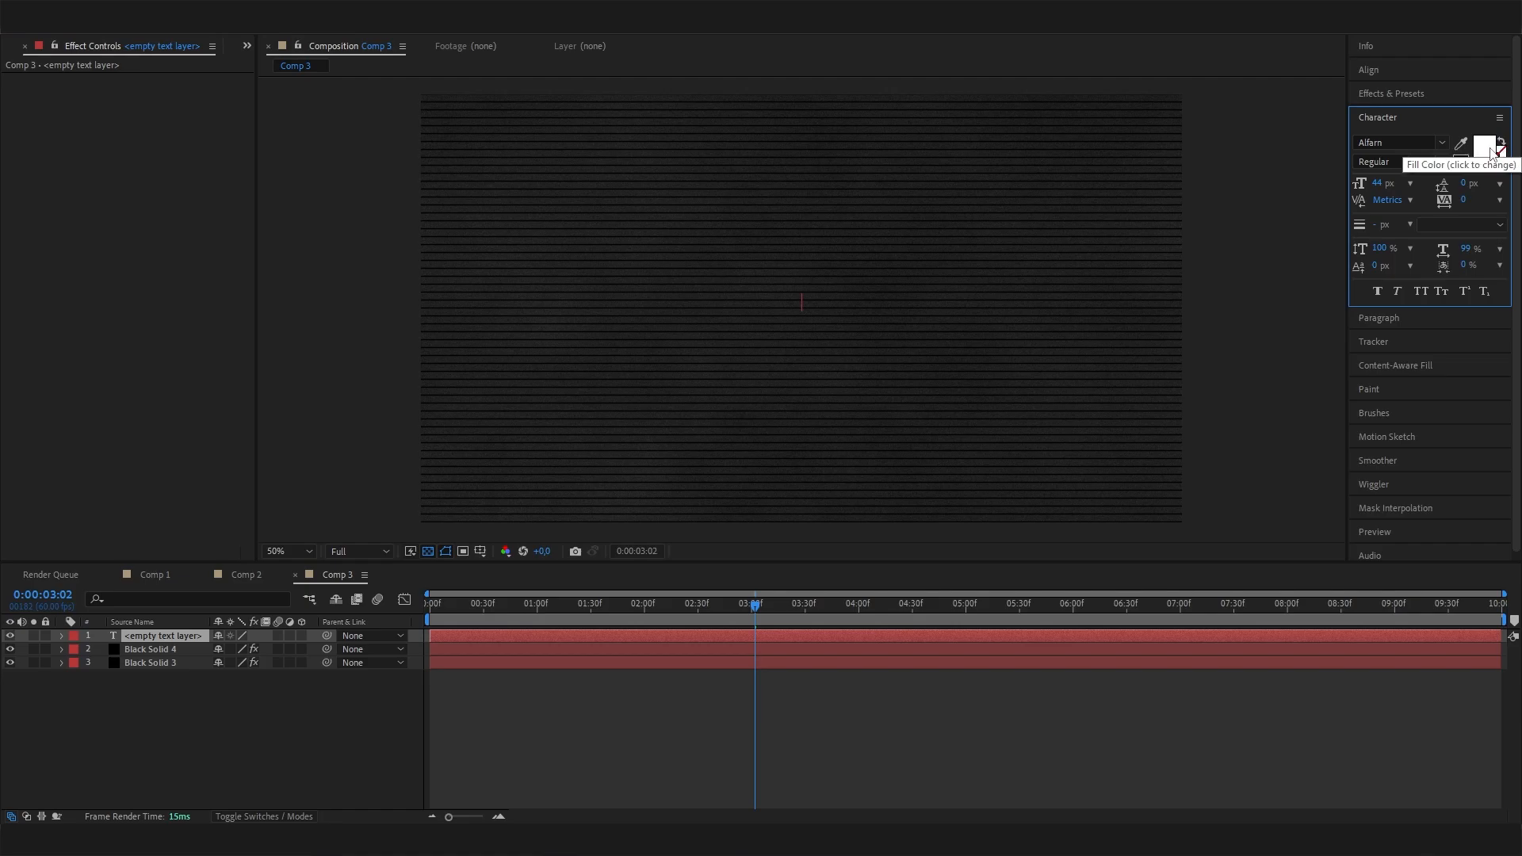
{"action": "left_click", "coordinate": [1484, 146]}
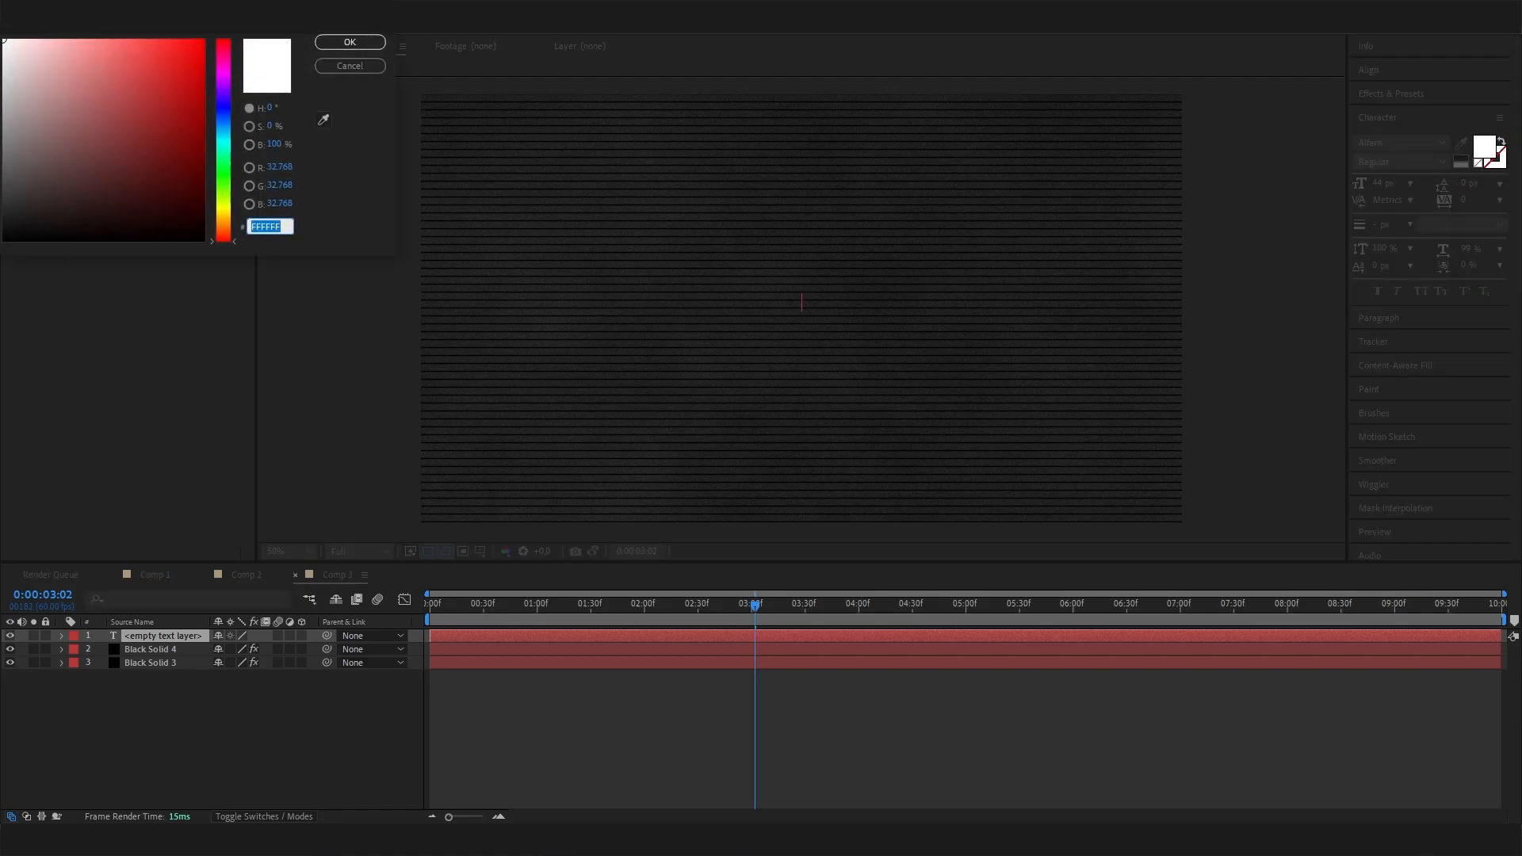
{"action": "left_click", "coordinate": [350, 42]}
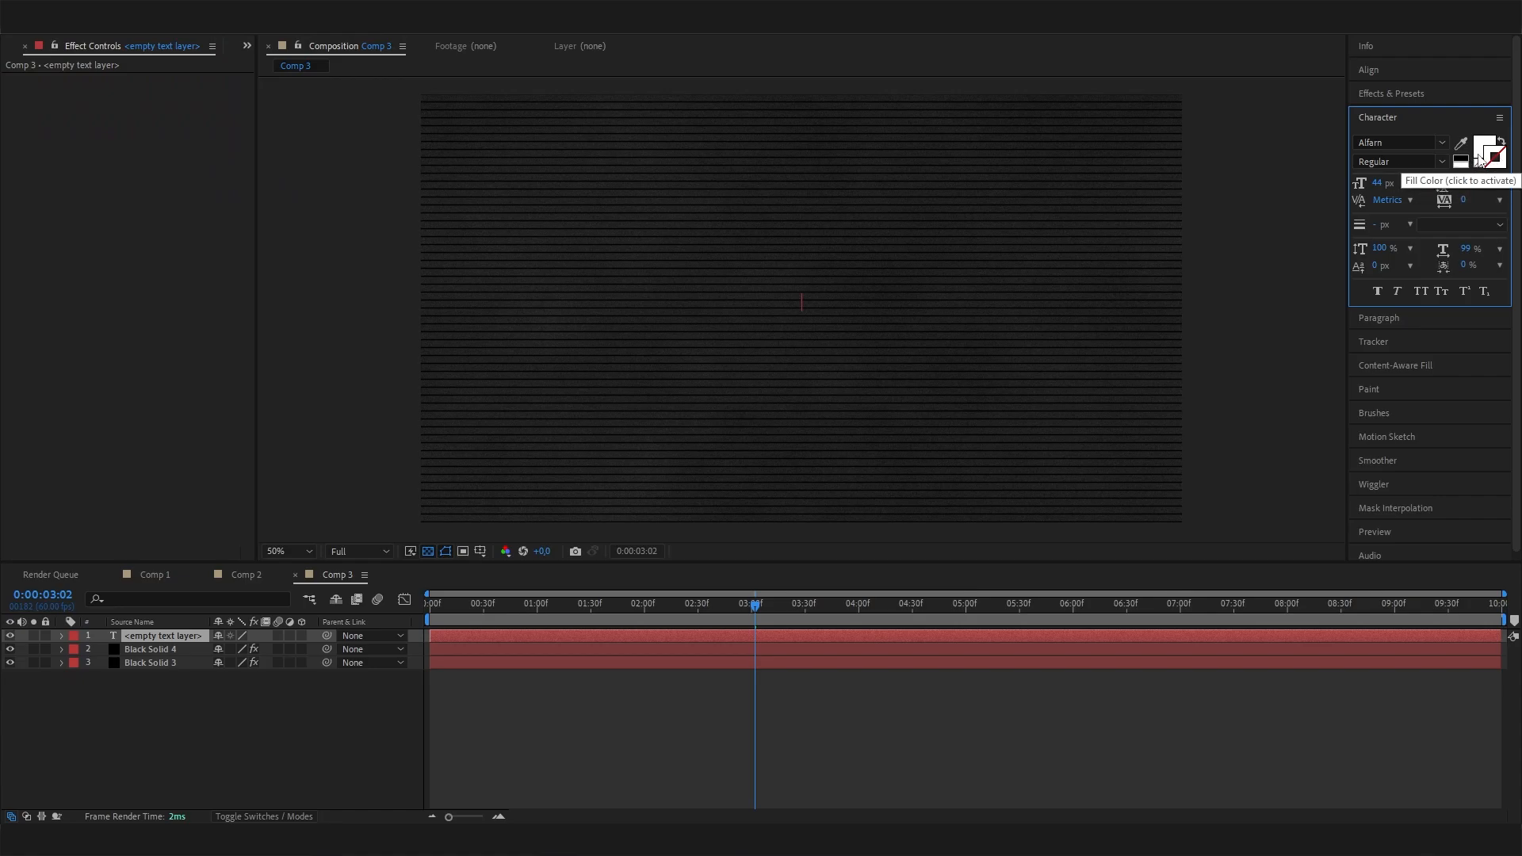
Enter the title text VINTAGE on the new text layer.
{"action": "left_click", "coordinate": [809, 305]}
{"action": "type", "text": "VINTAGE"}
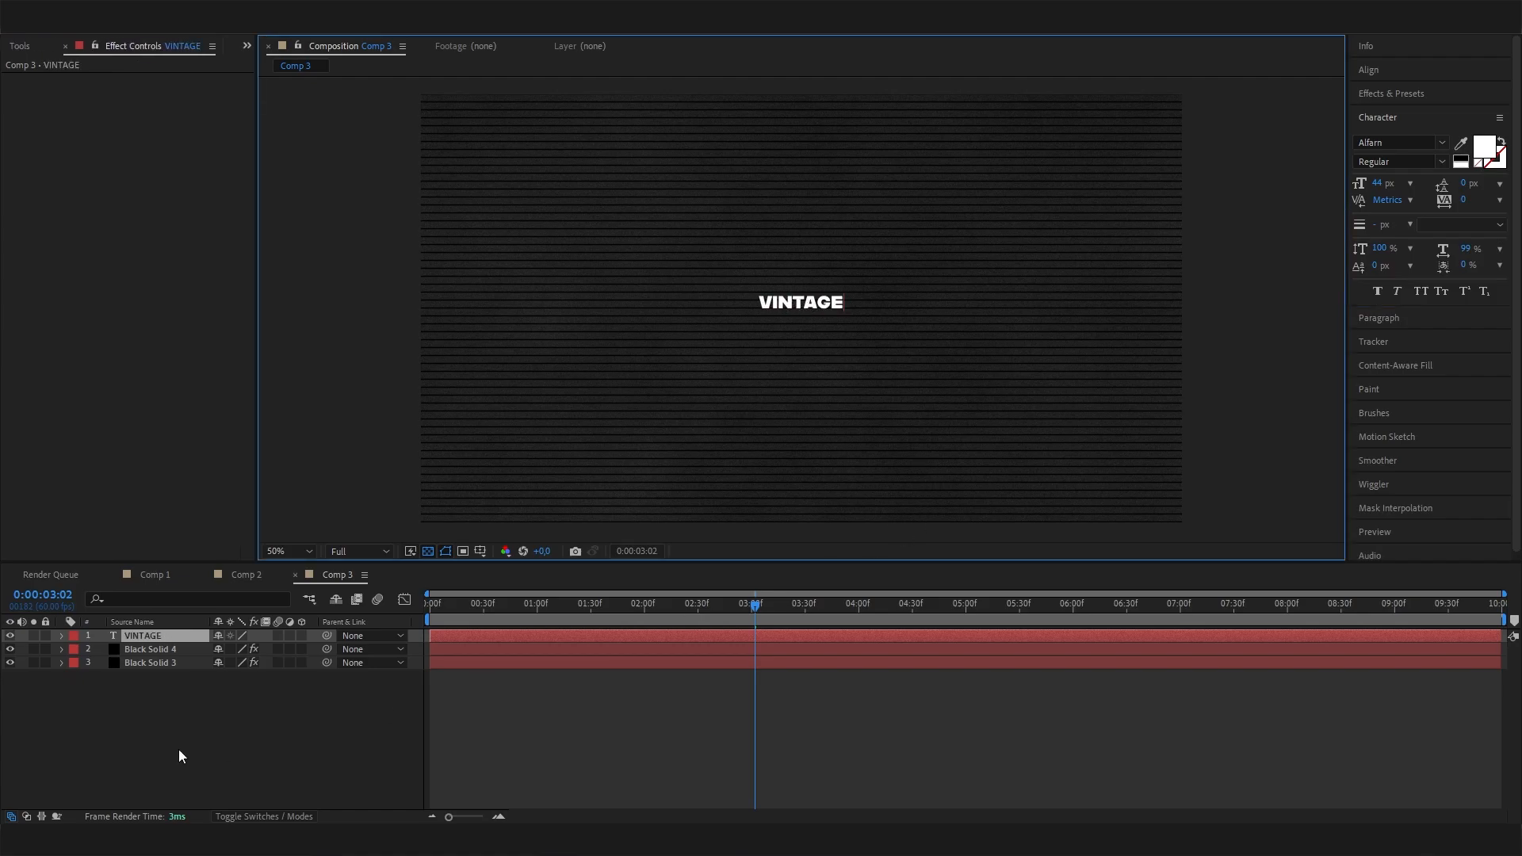
{"action": "left_click", "coordinate": [189, 647]}
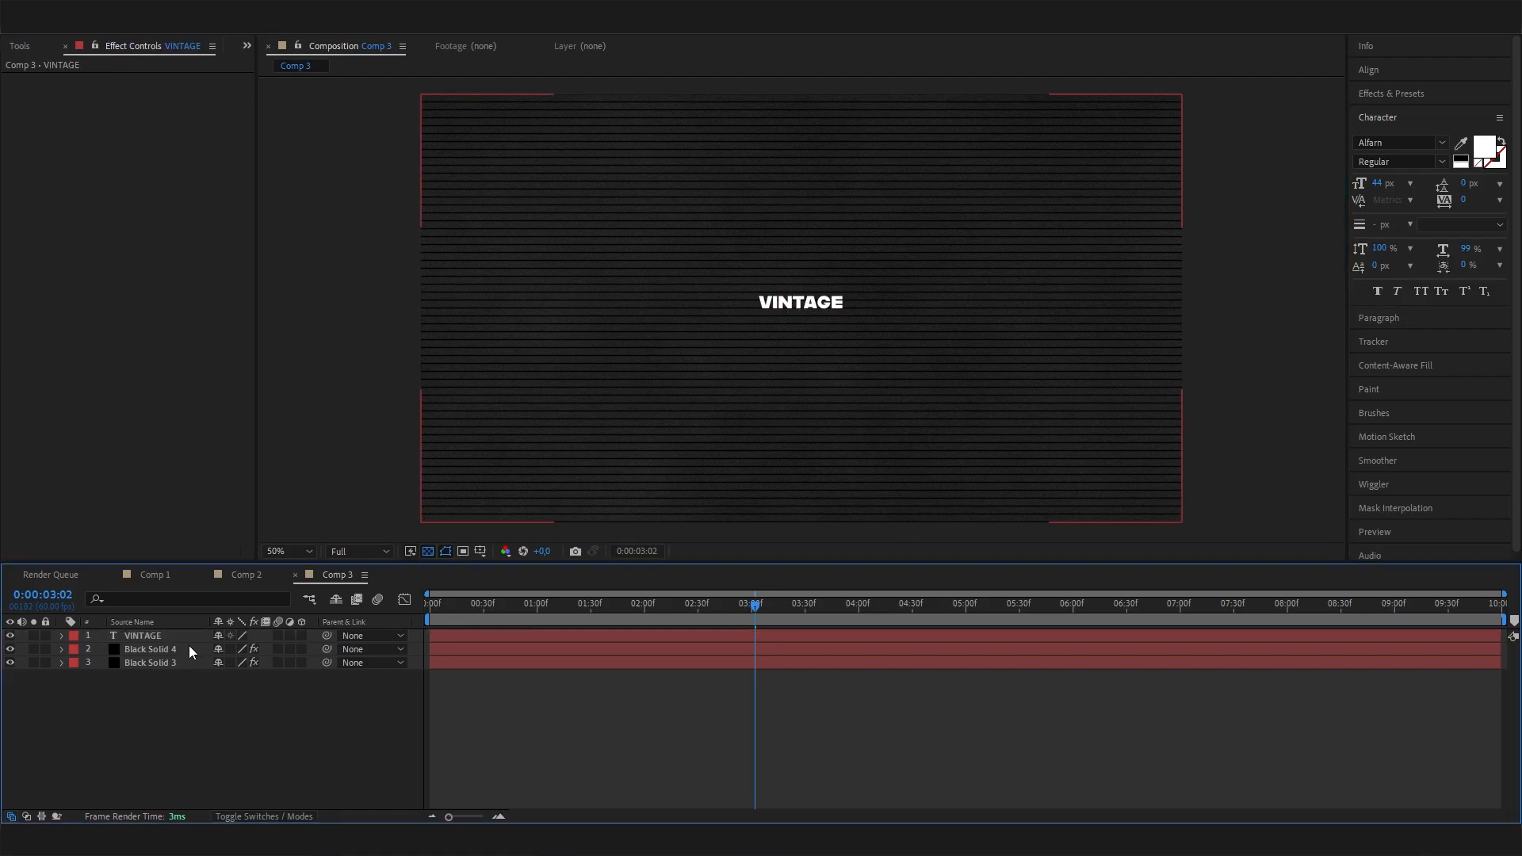
Scale the VINTAGE text to 476% and center it horizontally and vertically in the composition.
{"action": "left_click", "coordinate": [187, 637]}
{"action": "key", "text": "s"}
{"action": "left_click_drag", "start_coordinate": [265, 650], "coordinate": [556, 644]}
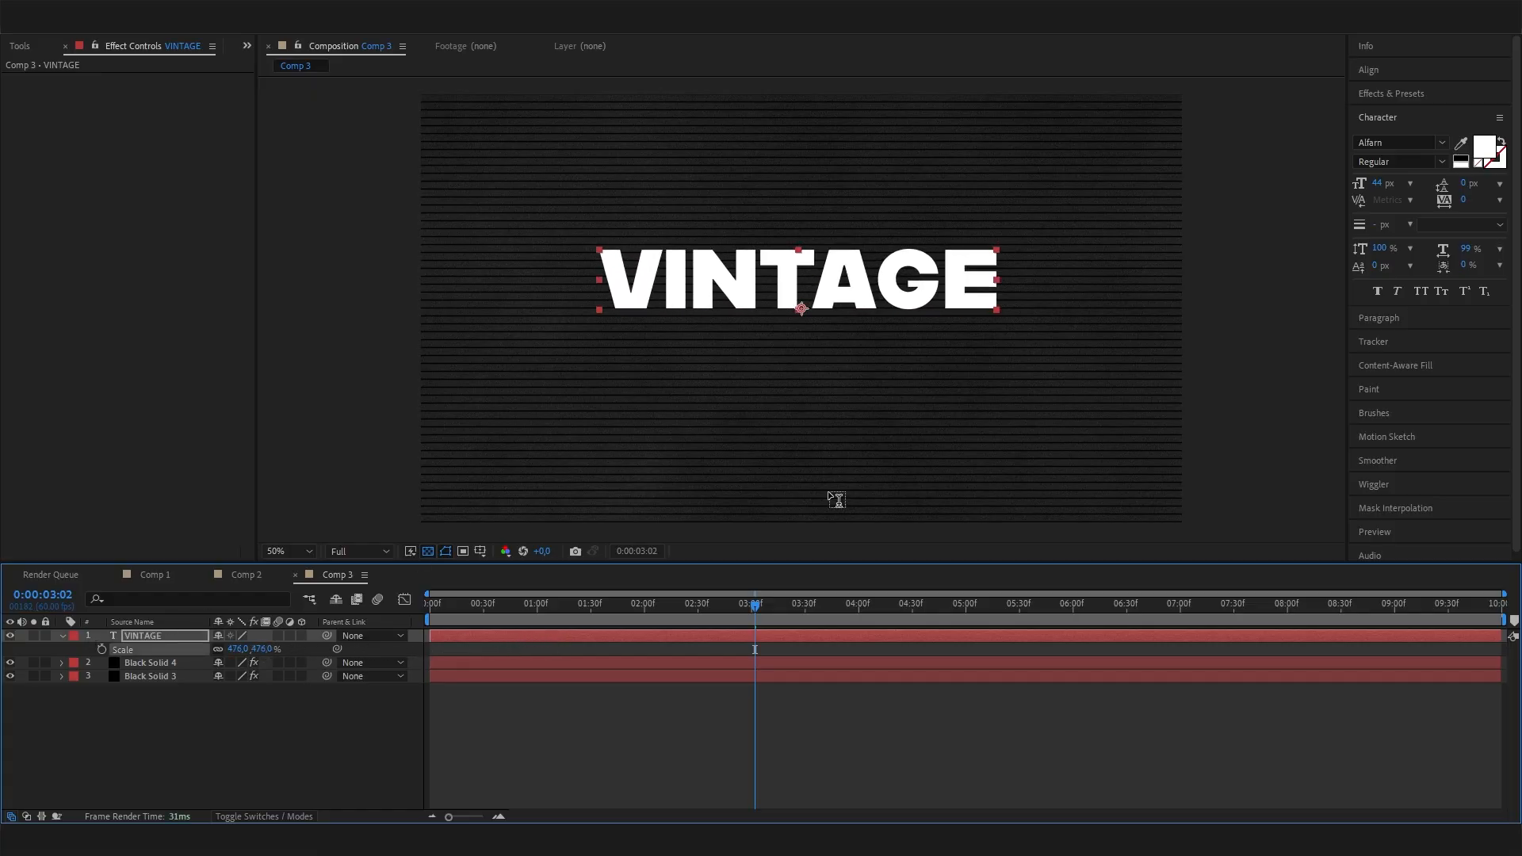
{"action": "left_click", "coordinate": [1434, 71]}
{"action": "left_click", "coordinate": [1391, 109]}
{"action": "left_click", "coordinate": [1477, 111]}
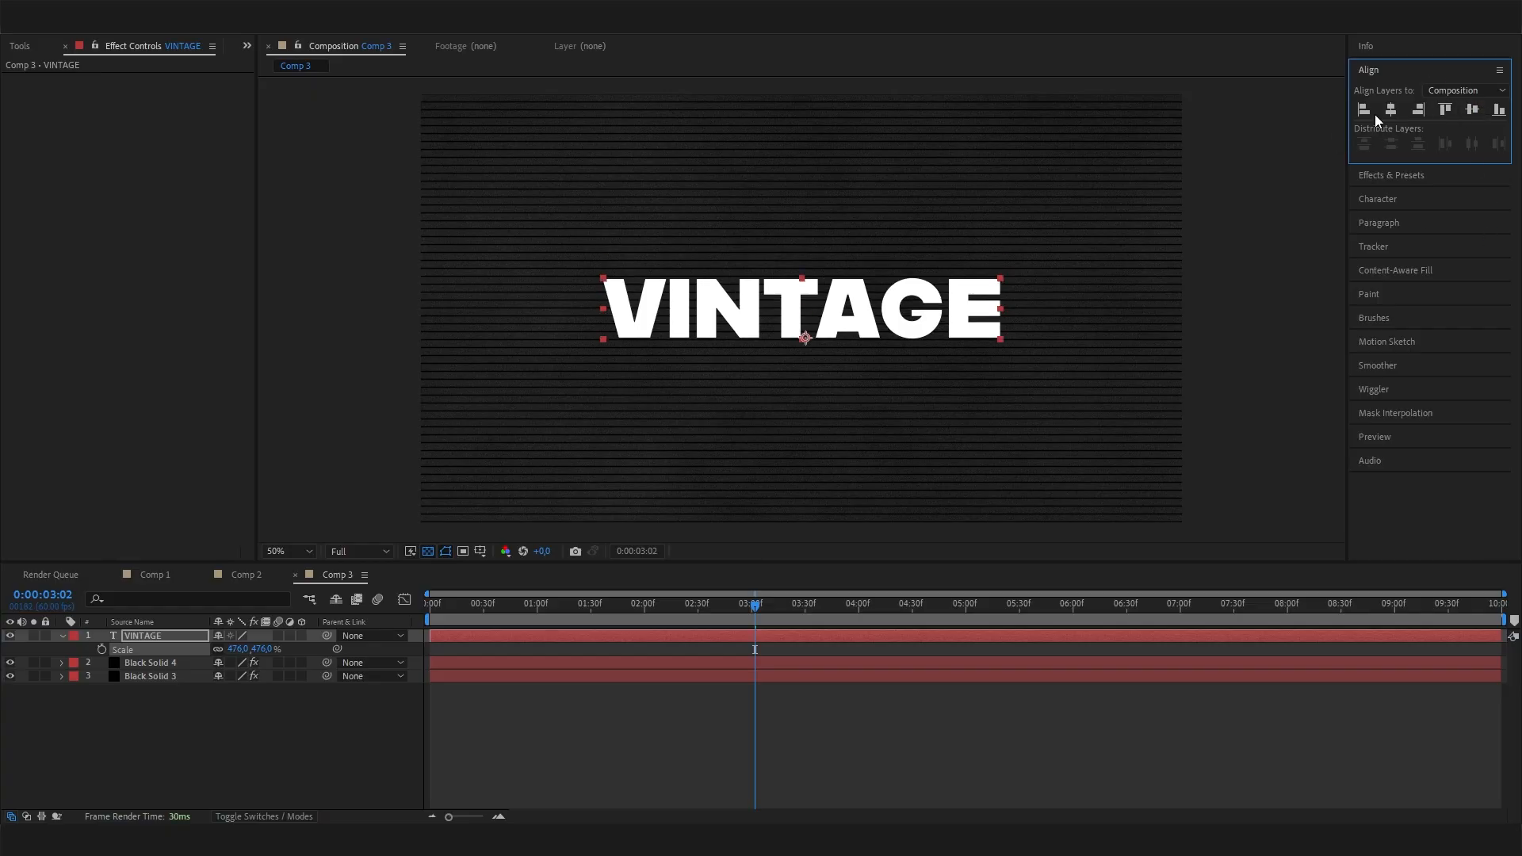
Apply the Jiggy preset from the text Blurs animation presets to the VINTAGE layer at 0:00:00:00.
{"action": "left_click", "coordinate": [1384, 202]}
{"action": "left_click", "coordinate": [155, 636]}
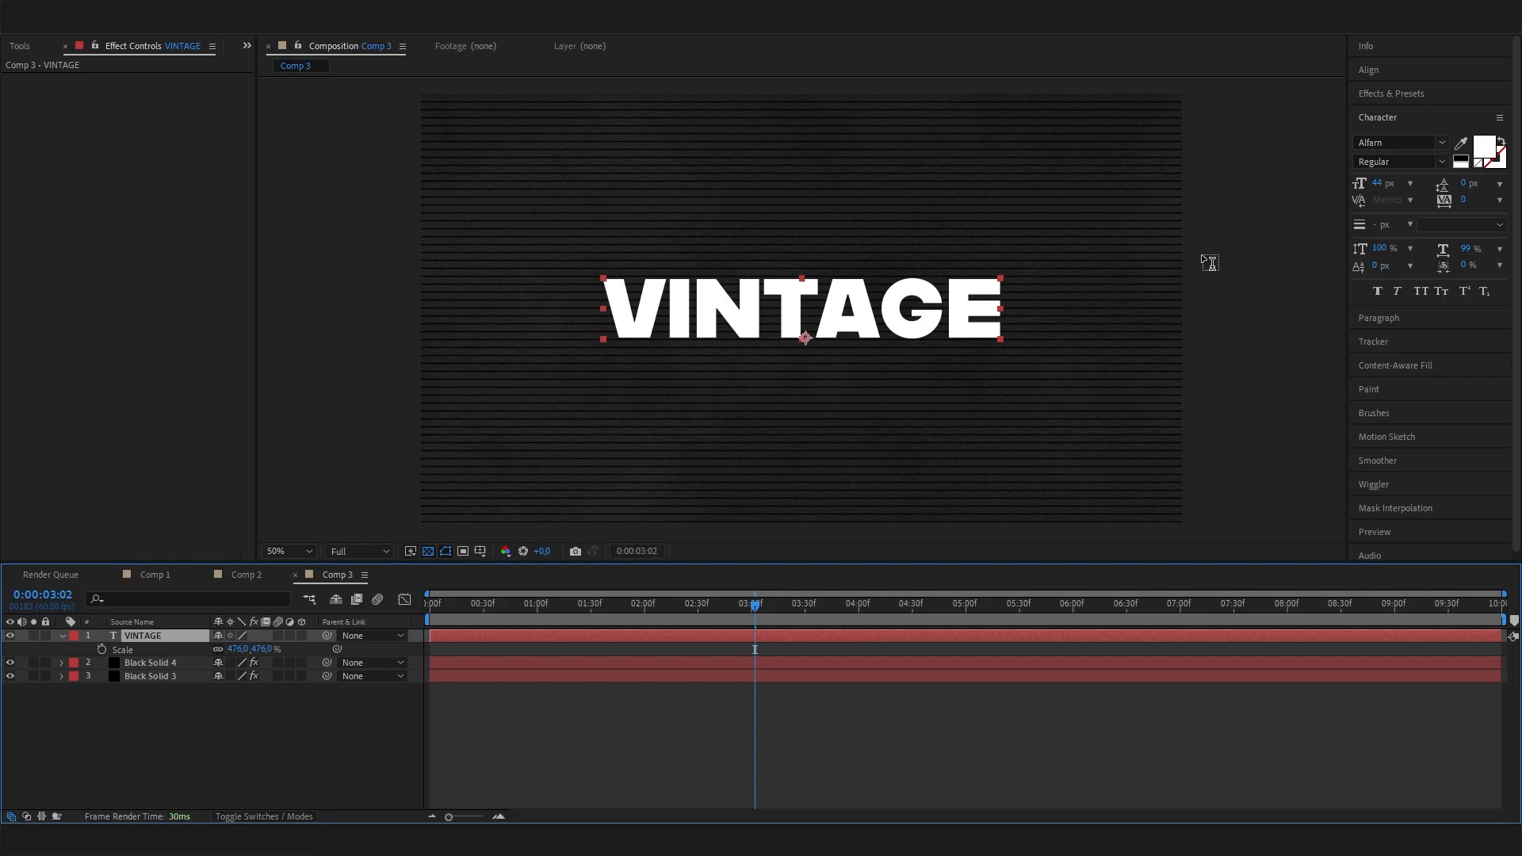
{"action": "left_click", "coordinate": [1371, 103]}
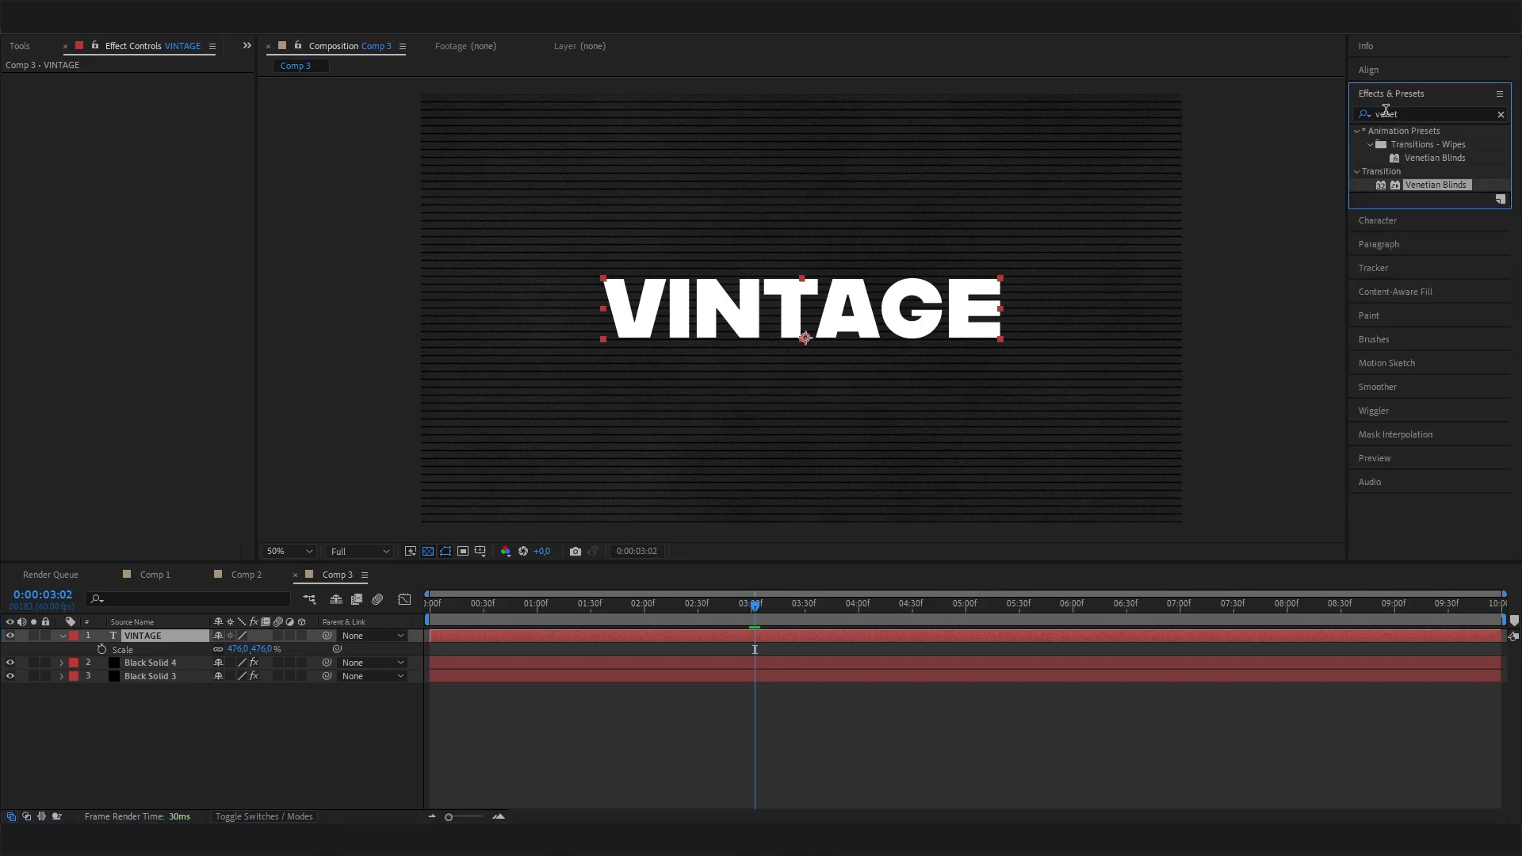
{"action": "left_click", "coordinate": [1504, 116]}
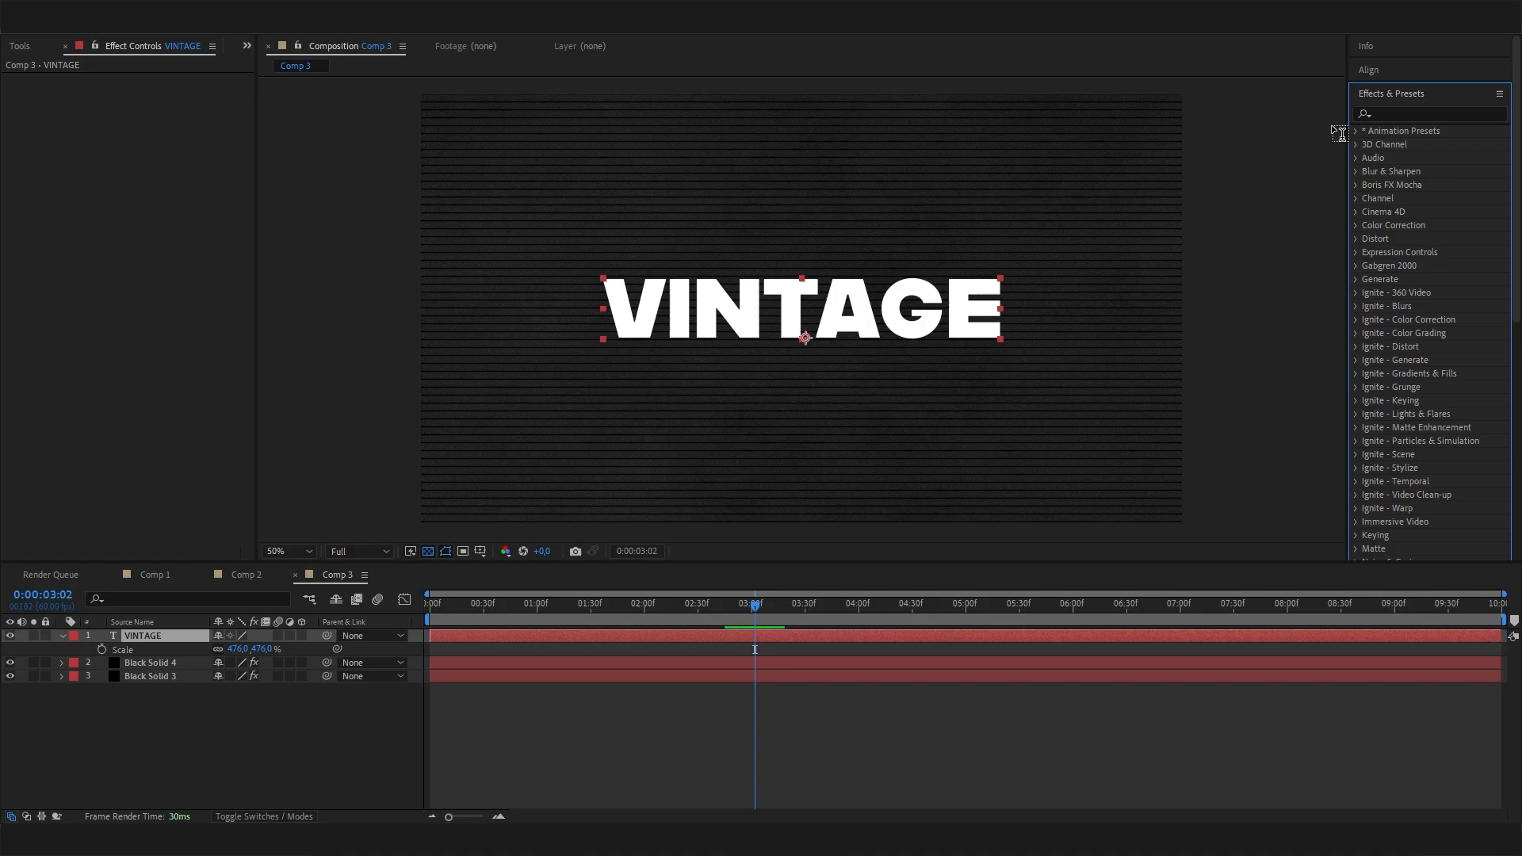
{"action": "left_click", "coordinate": [1356, 130]}
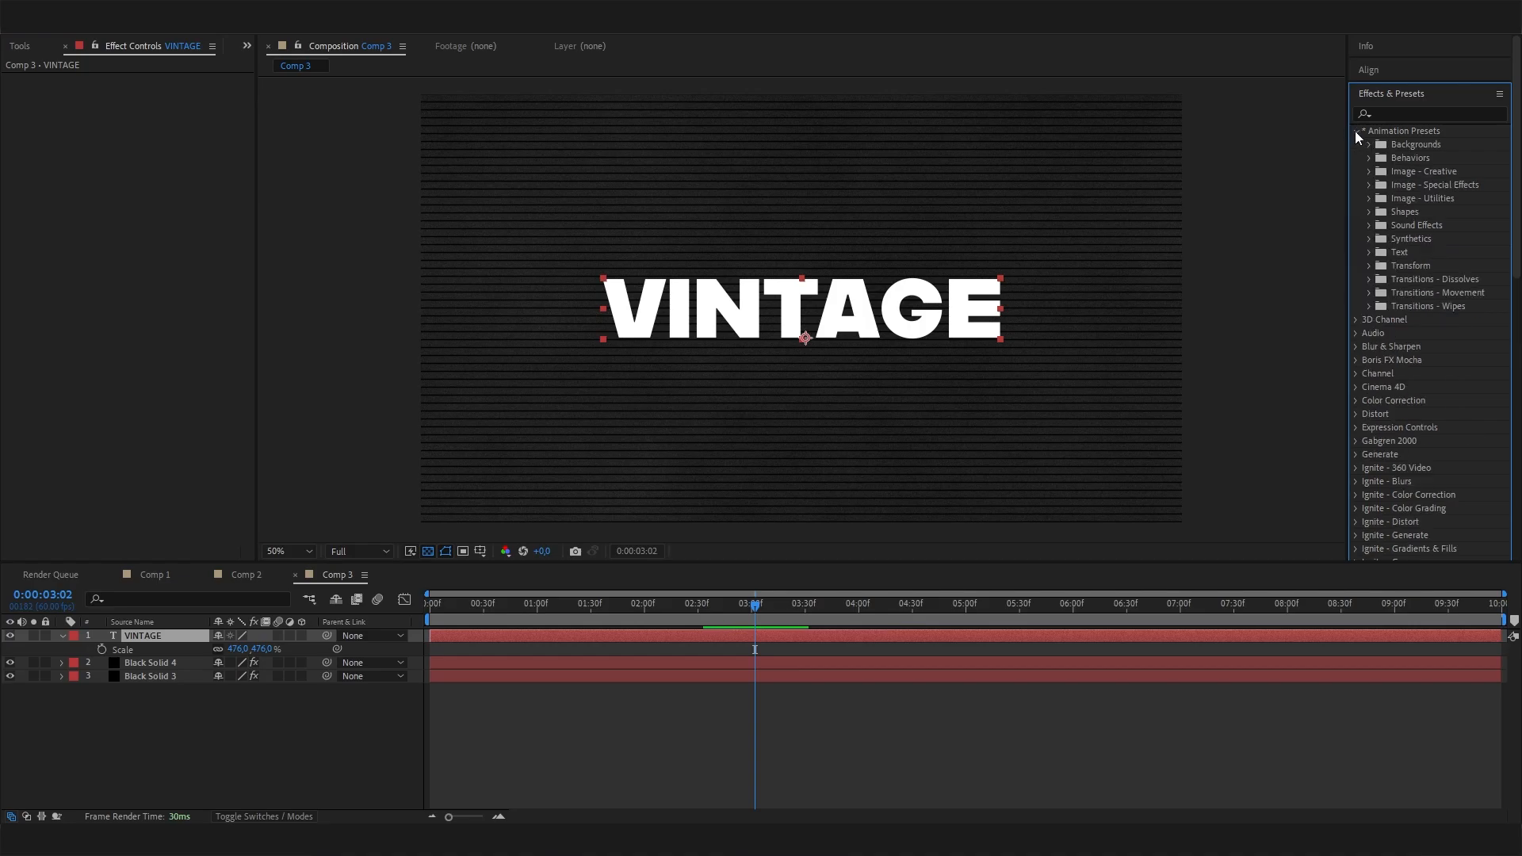
{"action": "left_click", "coordinate": [1371, 251]}
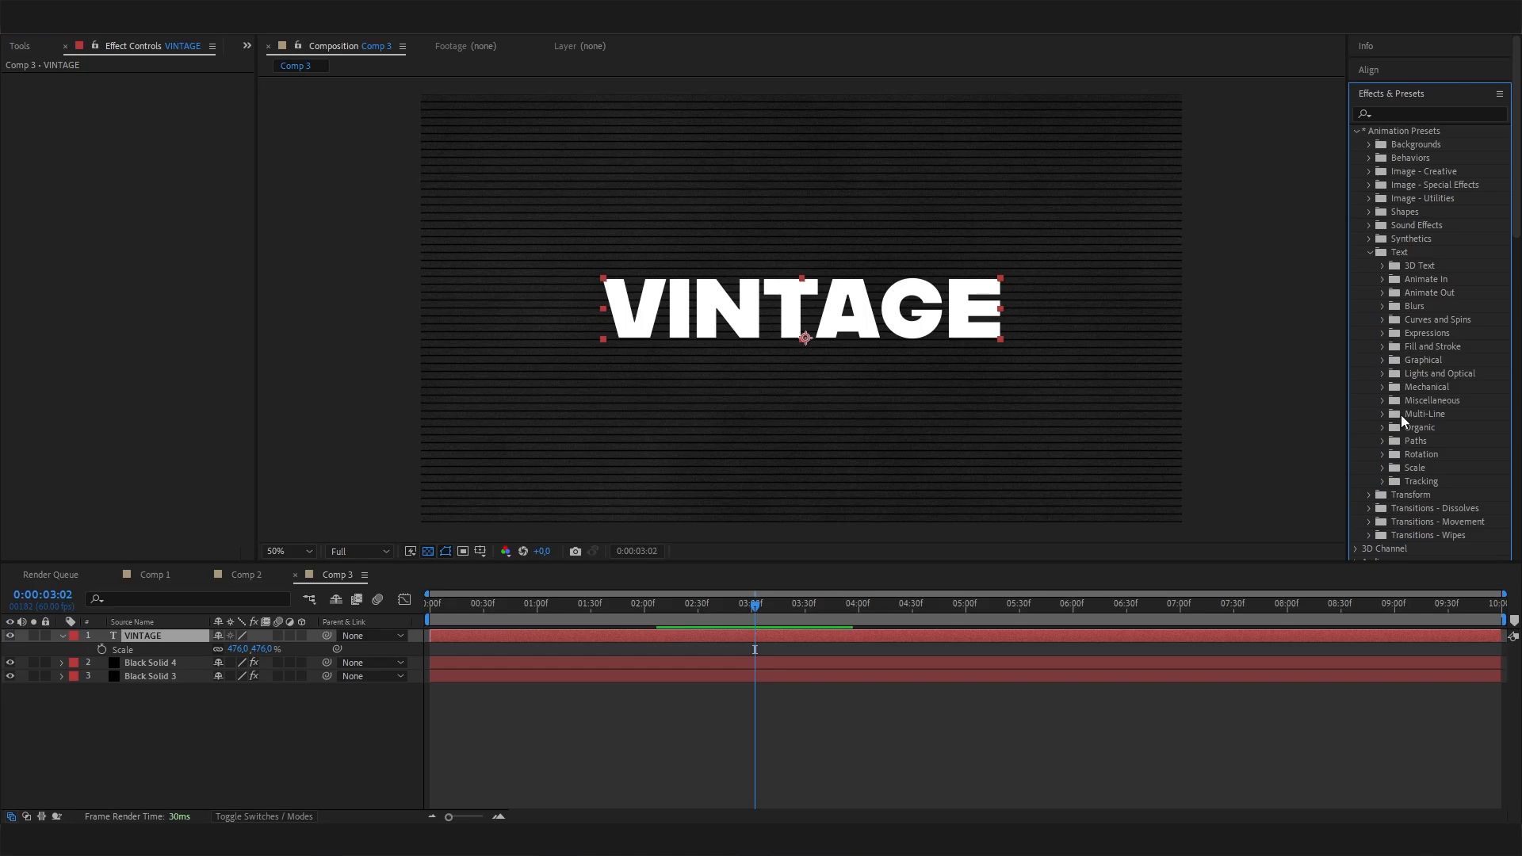
{"action": "left_click", "coordinate": [1382, 308]}
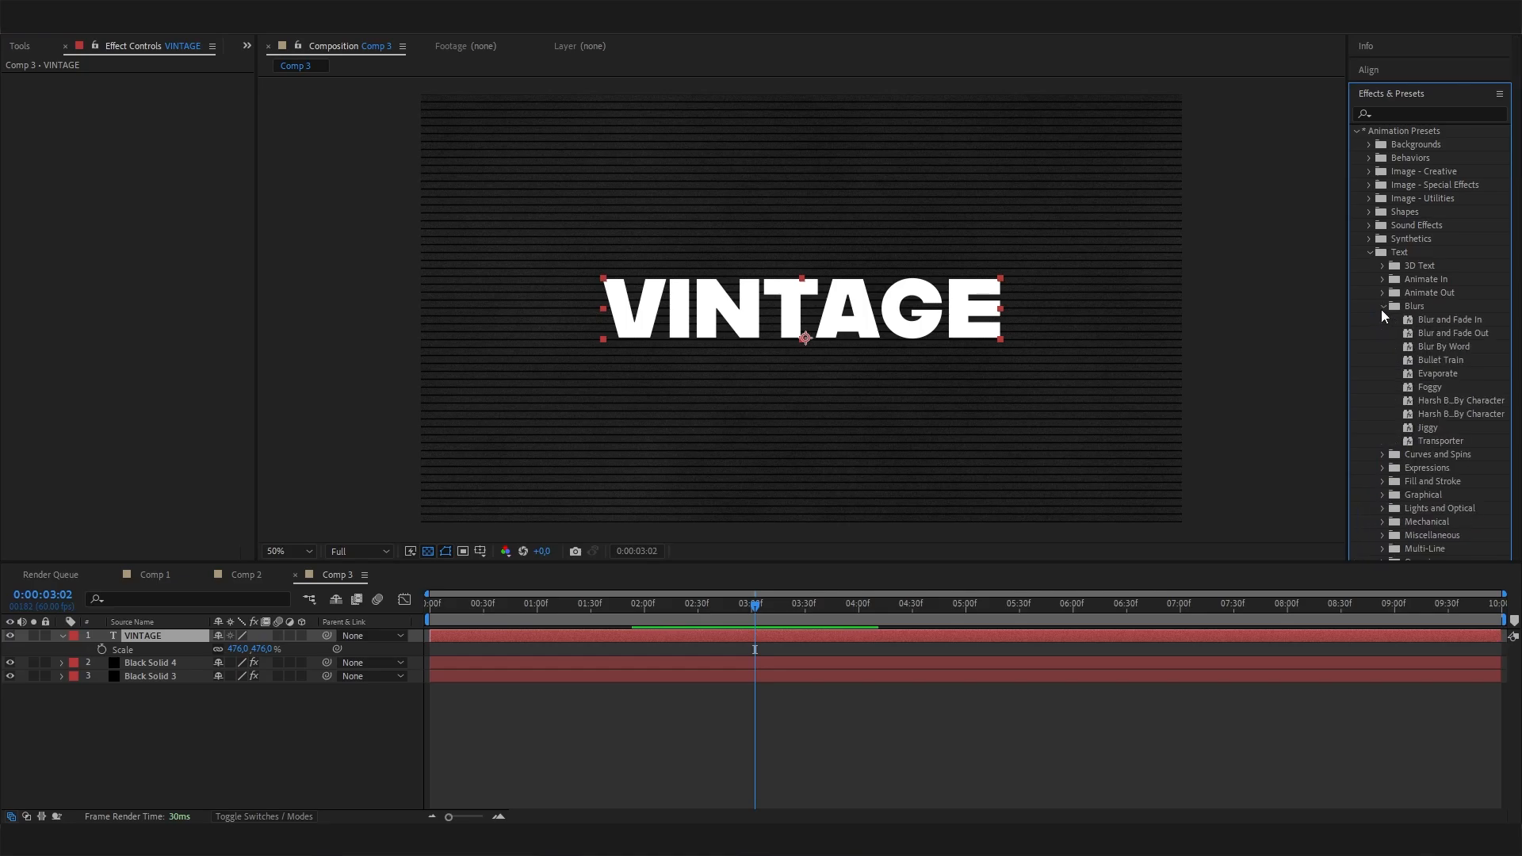
{"action": "left_click_drag", "start_coordinate": [606, 607], "coordinate": [406, 604]}
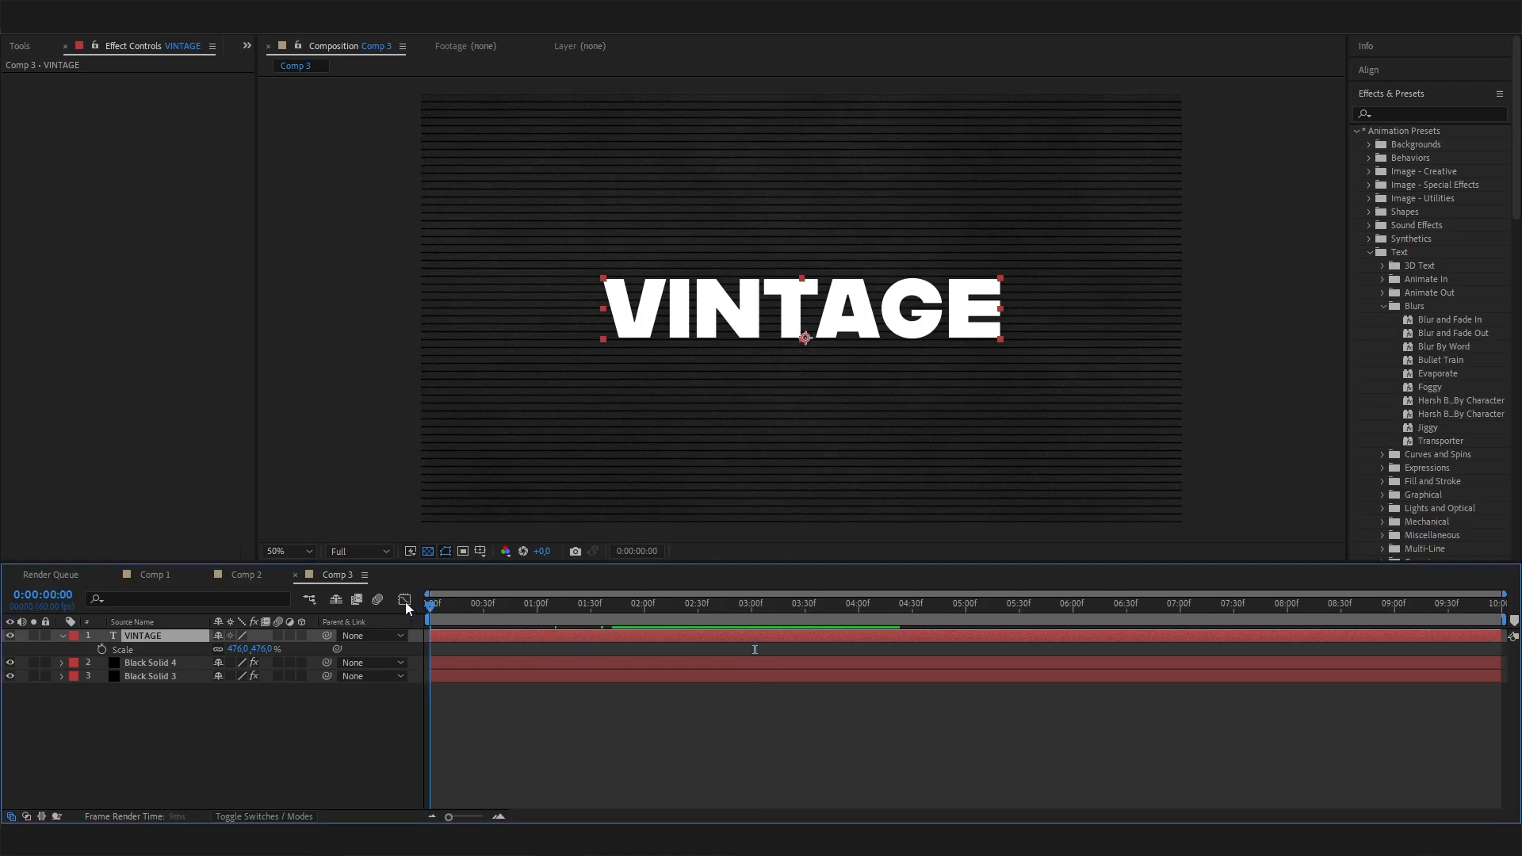
{"action": "left_click_drag", "start_coordinate": [1427, 428], "coordinate": [168, 641]}
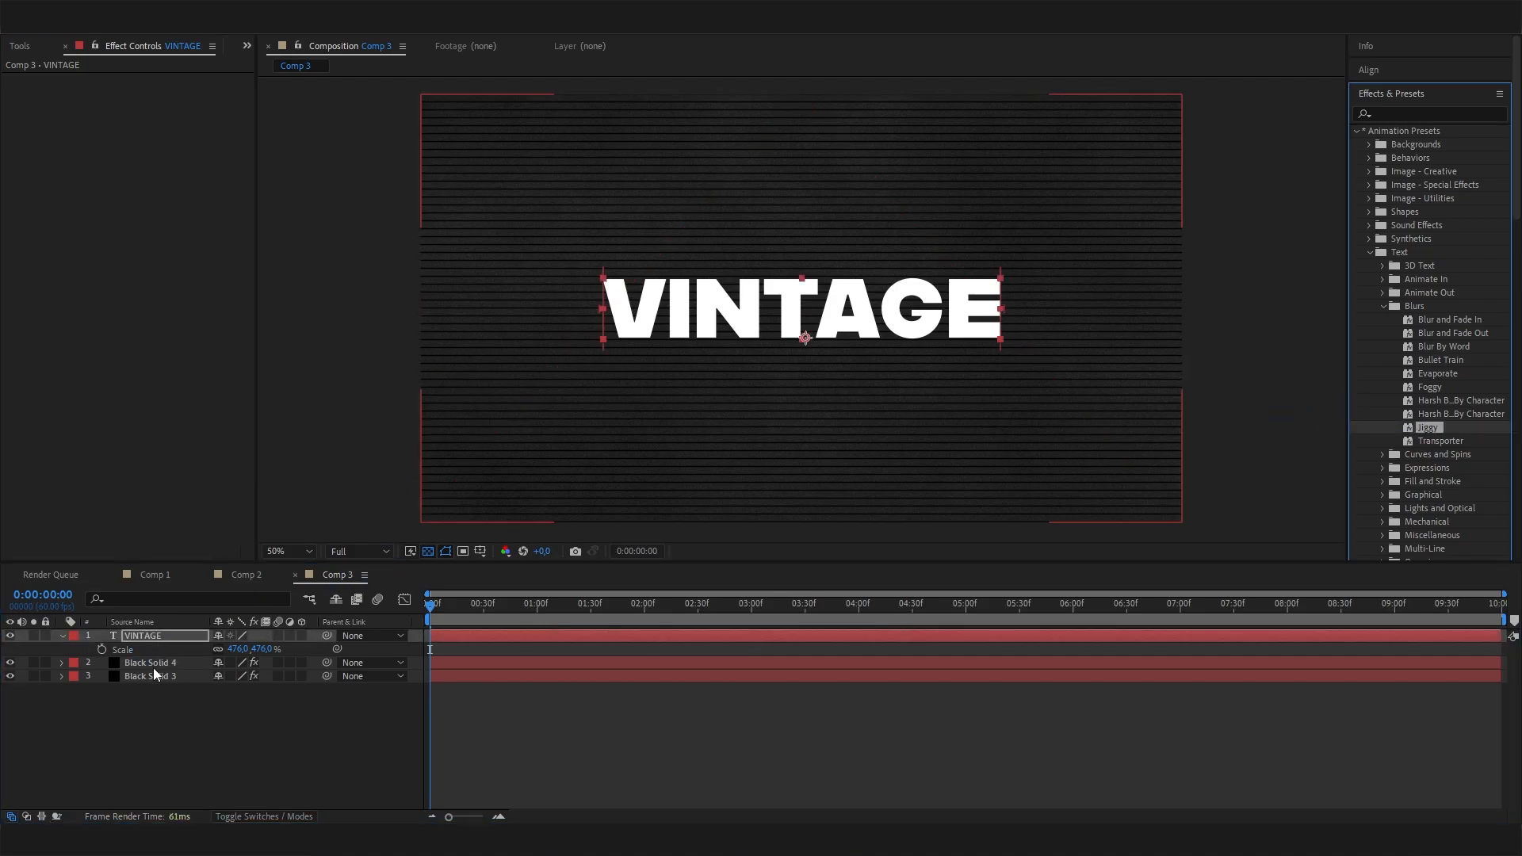
Scrub through the animated title and expand the VINTAGE layer's Jiggy Animator down to its Blur expression.
{"action": "left_click", "coordinate": [455, 600]}
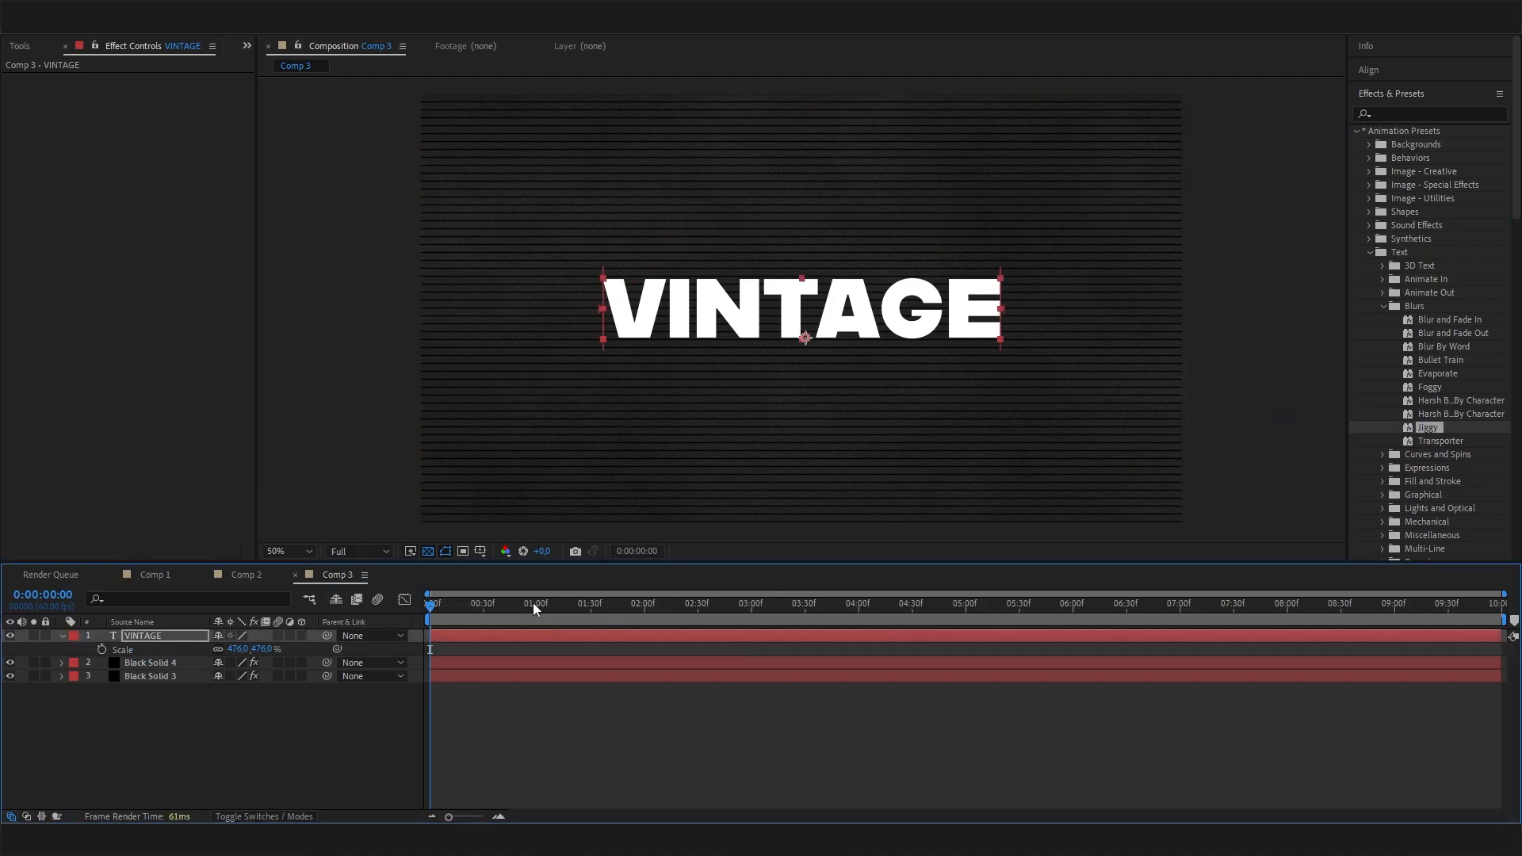
{"action": "left_click_drag", "start_coordinate": [433, 611], "coordinate": [576, 574]}
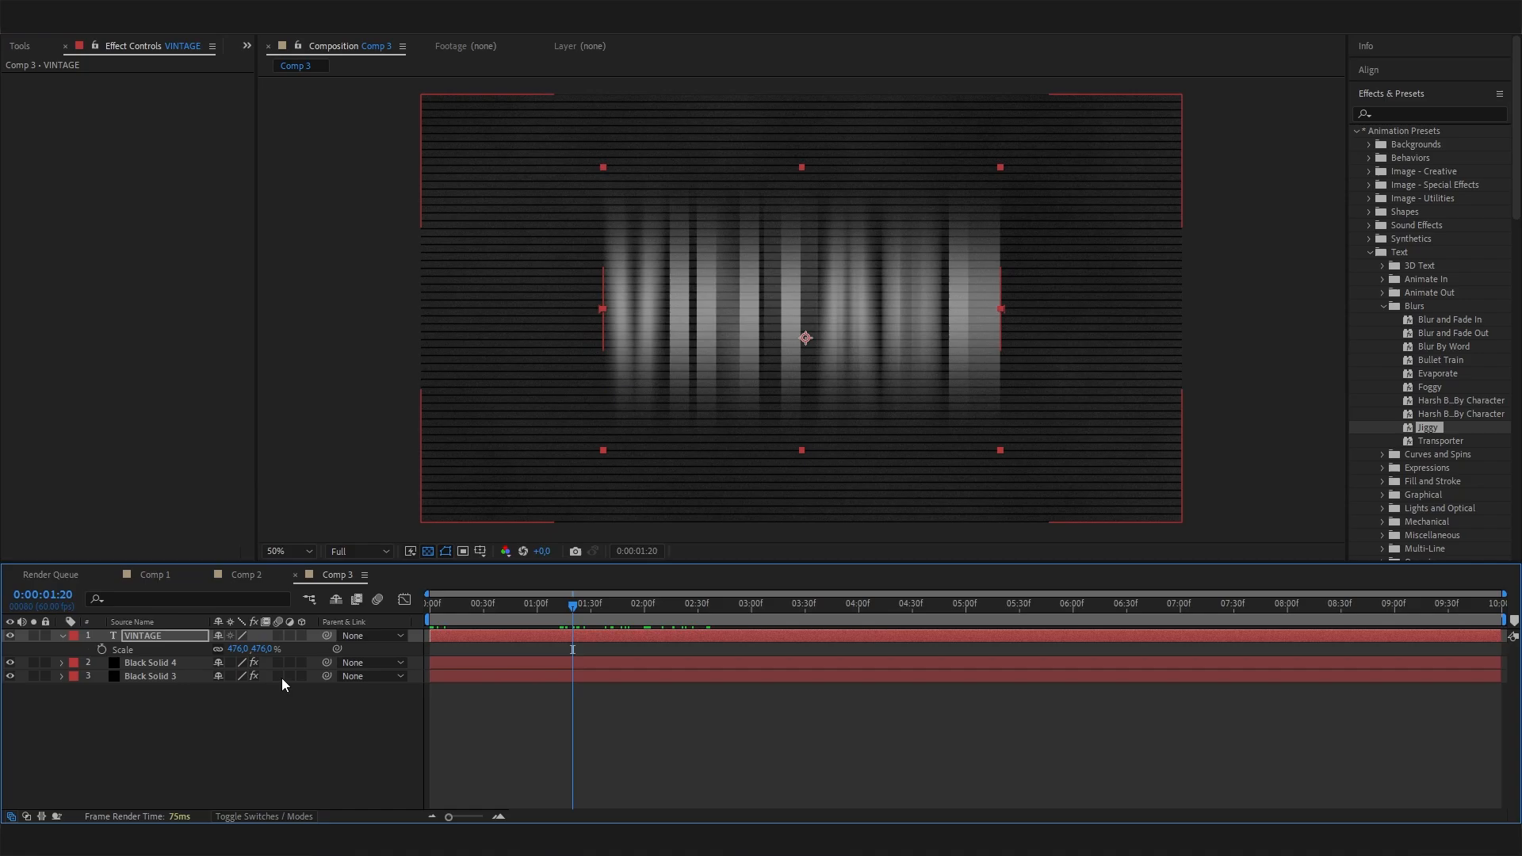
{"action": "left_click", "coordinate": [61, 637]}
{"action": "left_click", "coordinate": [61, 637]}
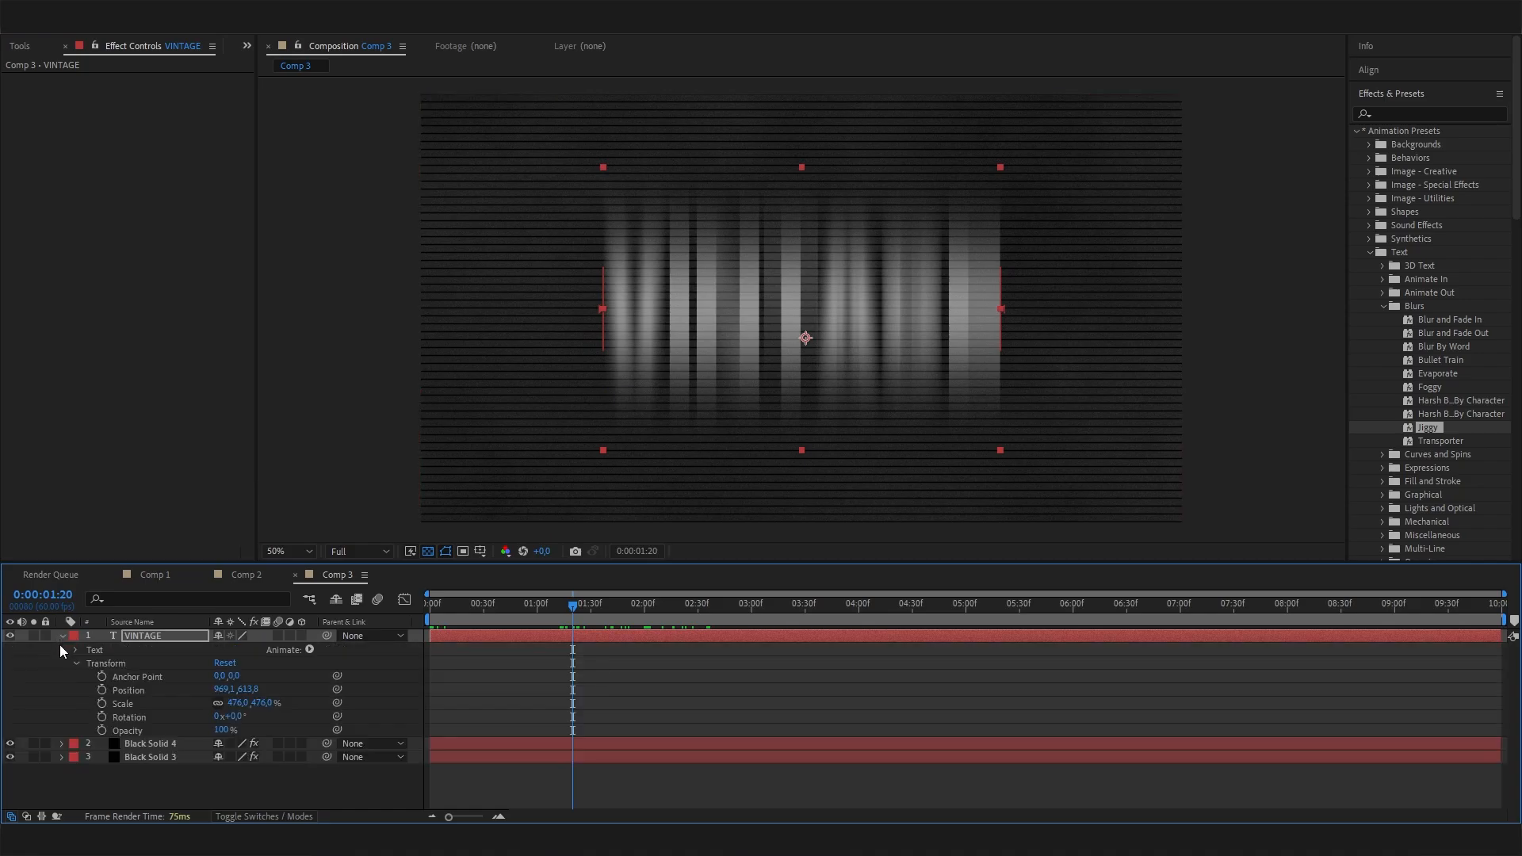
{"action": "left_click", "coordinate": [89, 651]}
{"action": "left_click", "coordinate": [75, 649]}
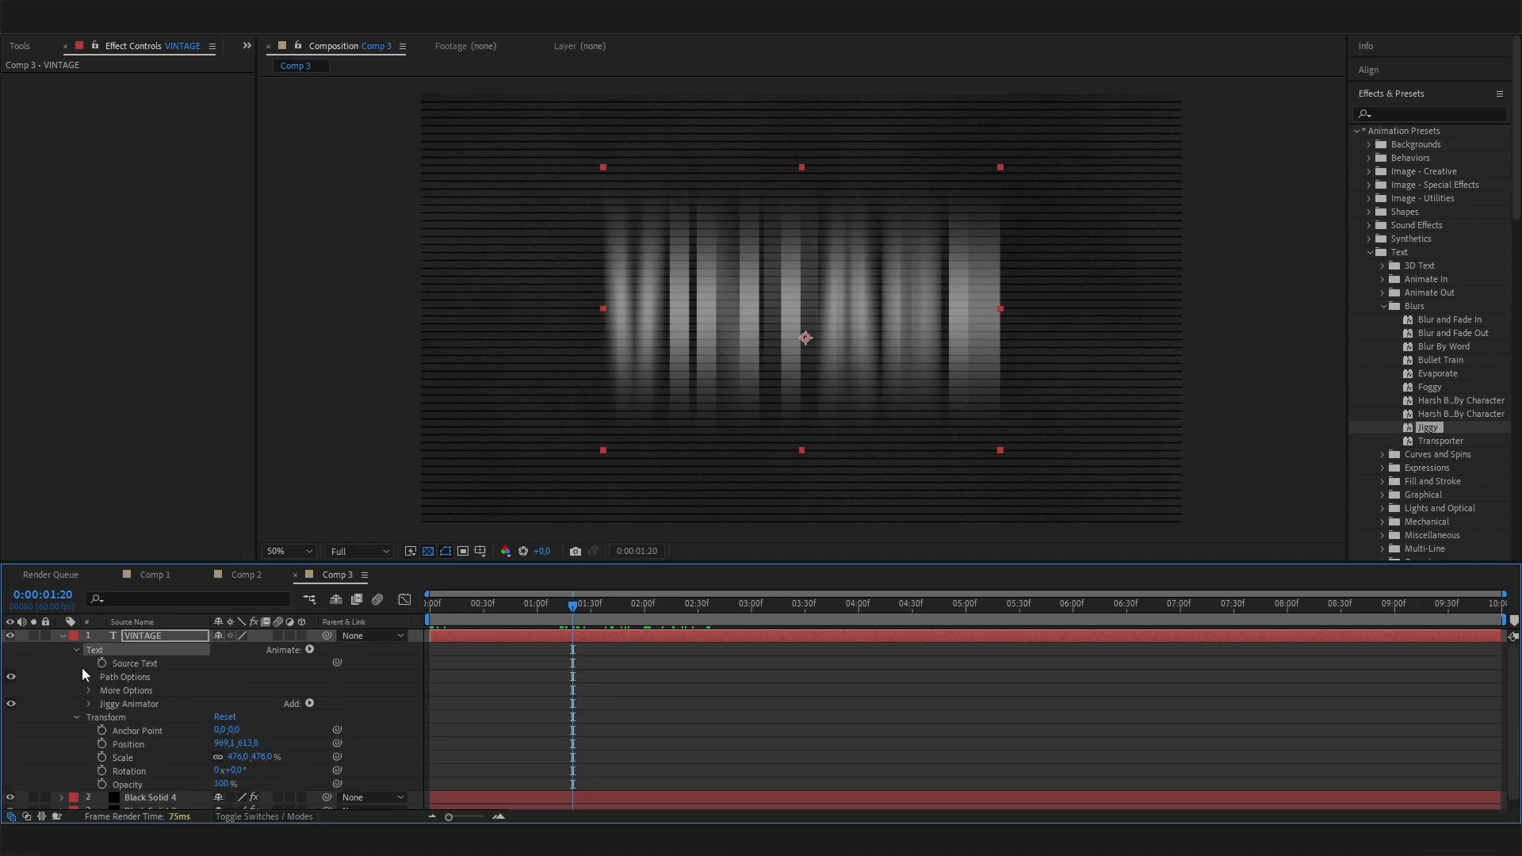
{"action": "left_click", "coordinate": [89, 704]}
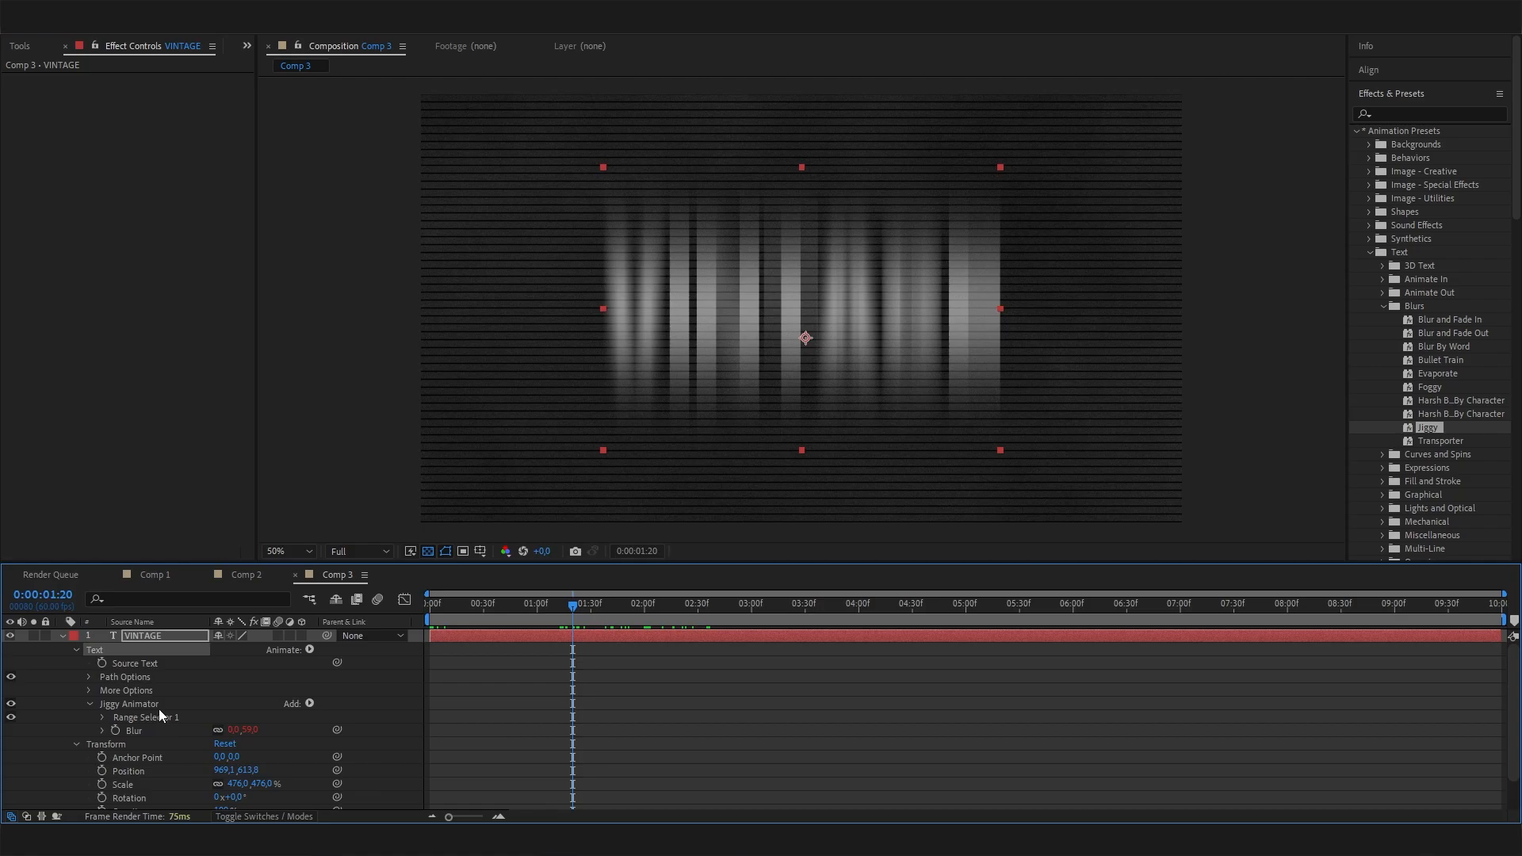
{"action": "left_click", "coordinate": [102, 730]}
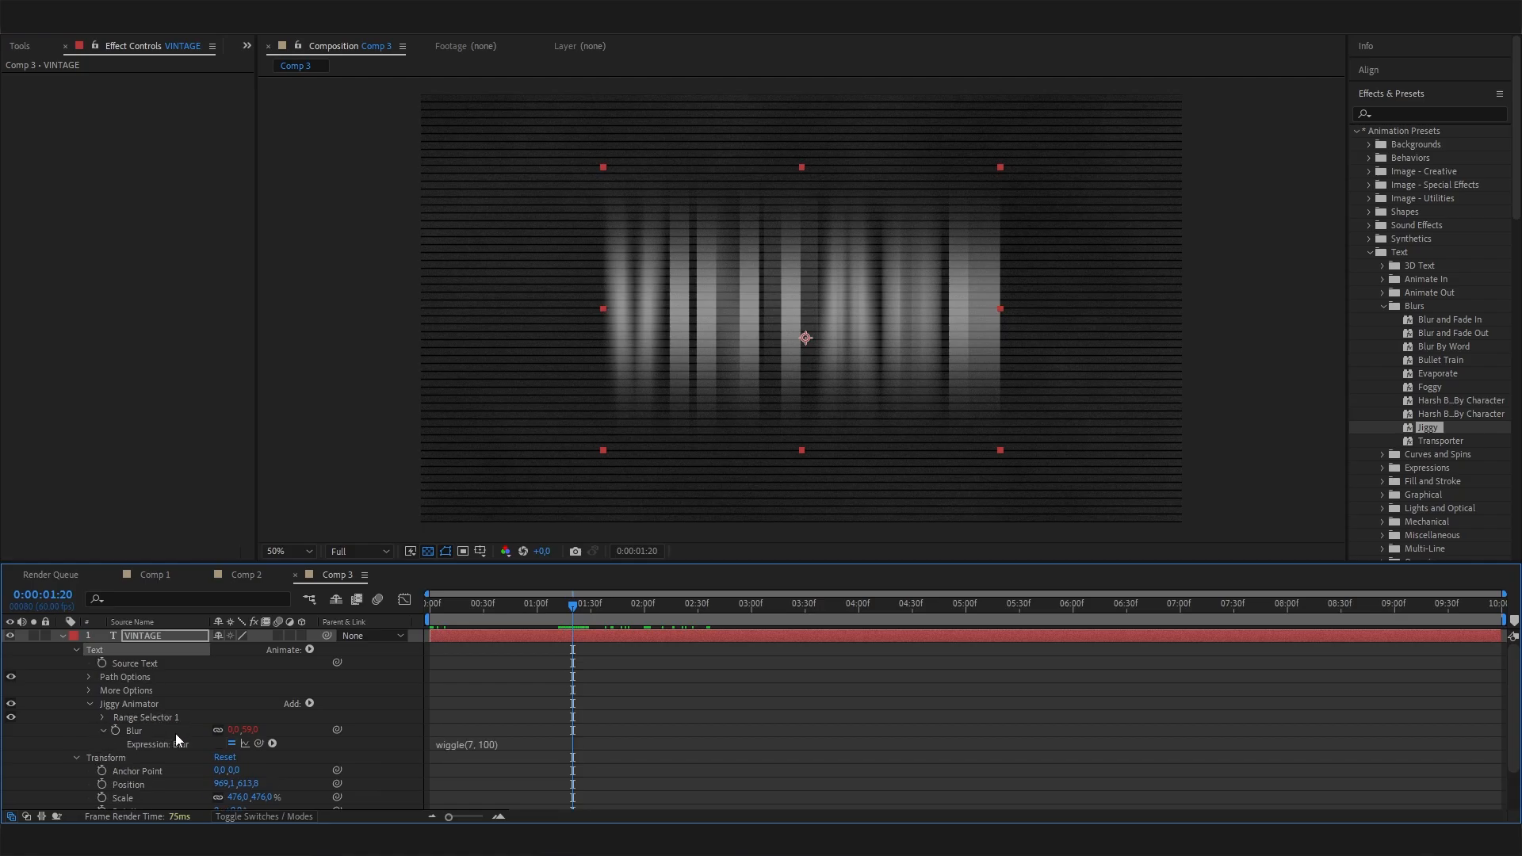
Change the Jiggy Animator's Blur expression to wiggle(7, 10) and preview the softened text blur.
{"action": "left_click", "coordinate": [175, 734]}
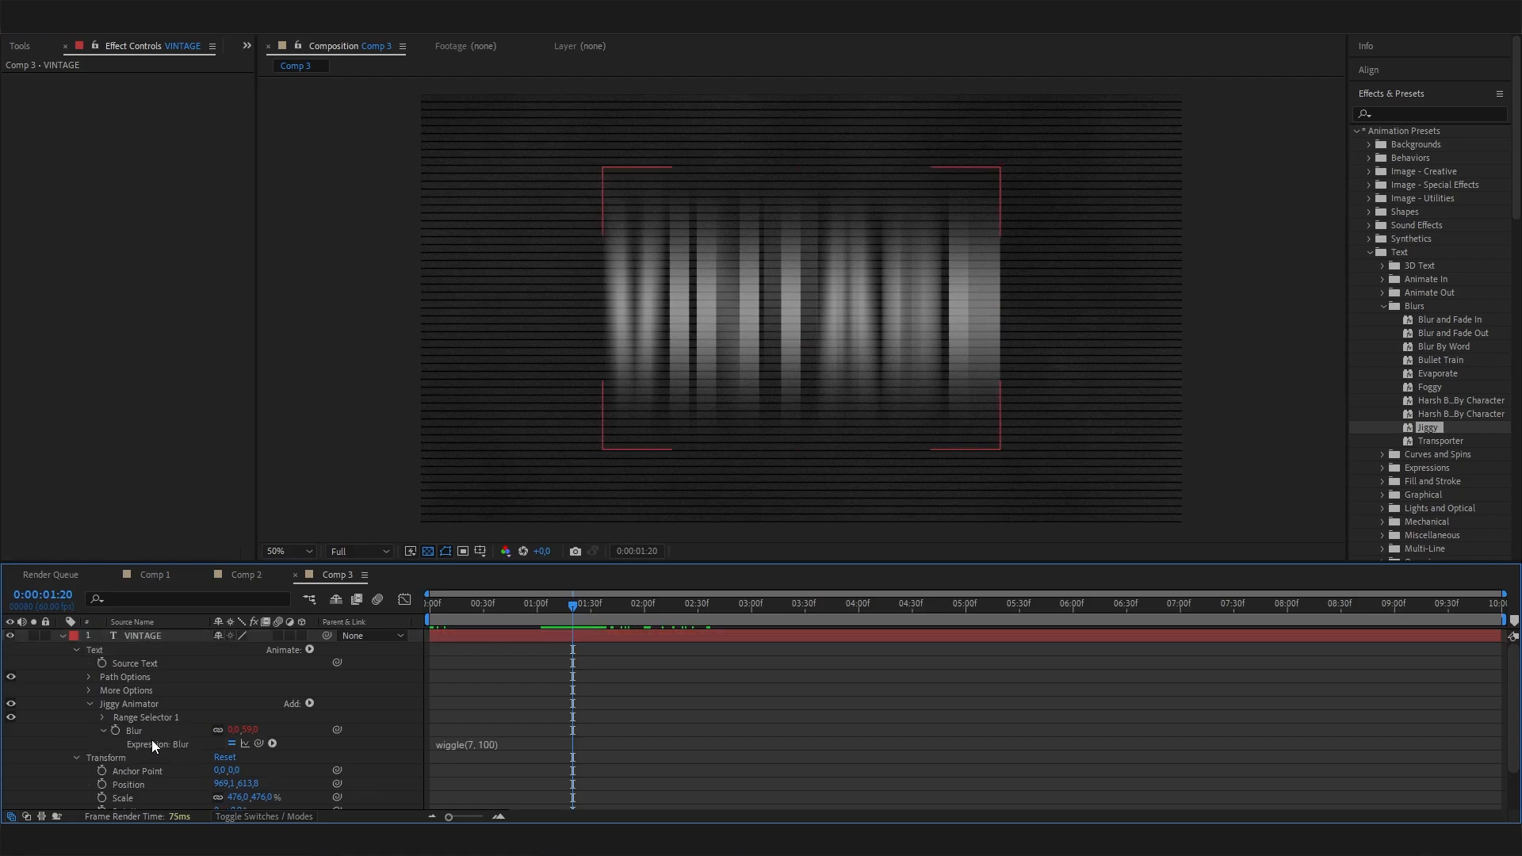
{"action": "left_click", "coordinate": [479, 745]}
{"action": "left_click", "coordinate": [506, 723]}
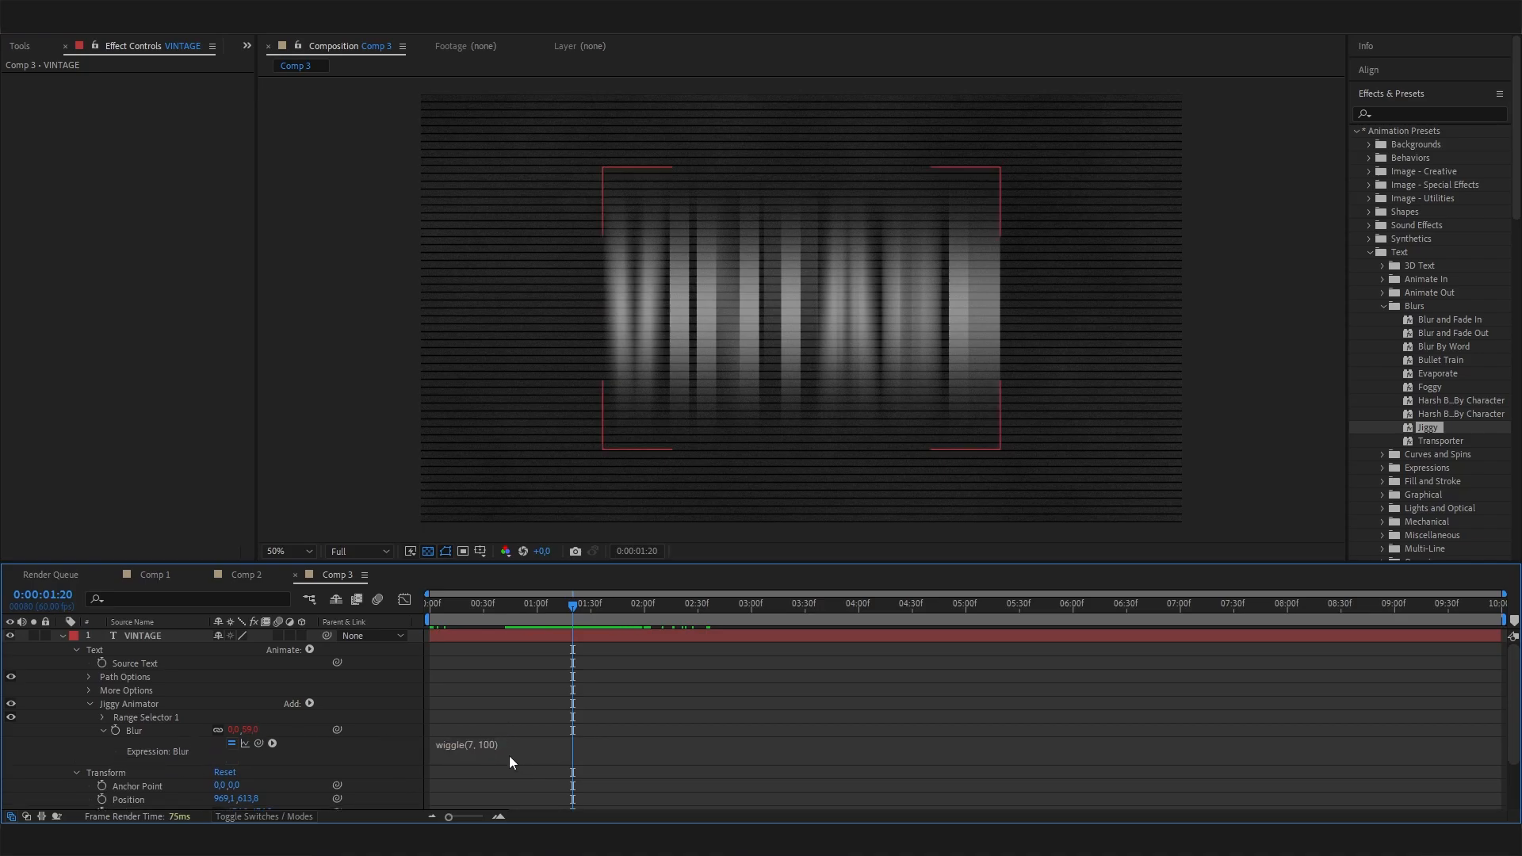
{"action": "left_click", "coordinate": [509, 749]}
{"action": "left_click", "coordinate": [521, 731]}
{"action": "left_click", "coordinate": [493, 751]}
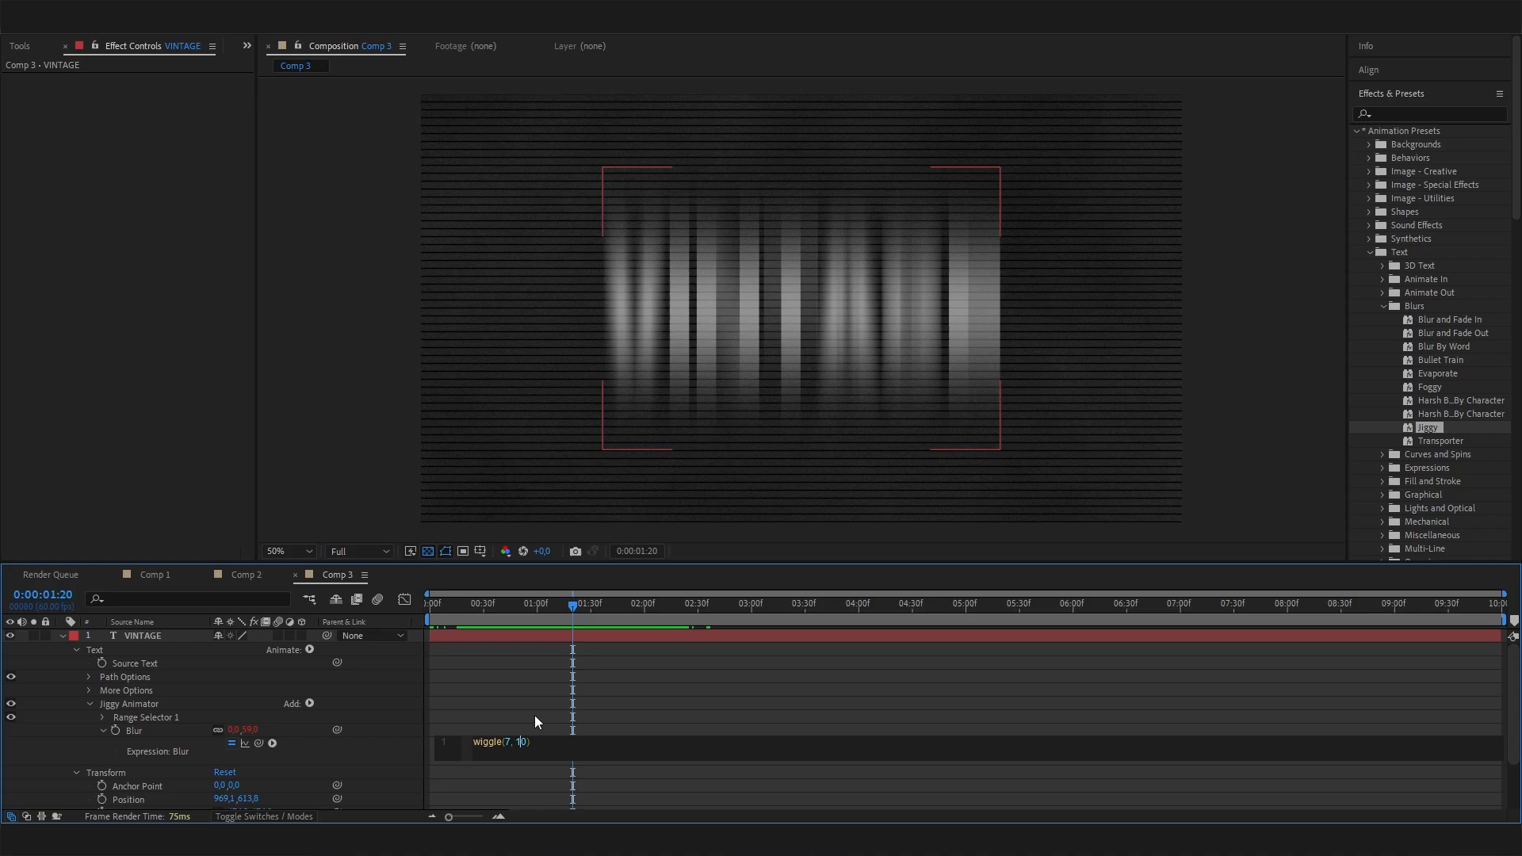
{"action": "left_click", "coordinate": [620, 727]}
{"action": "key", "text": "space"}
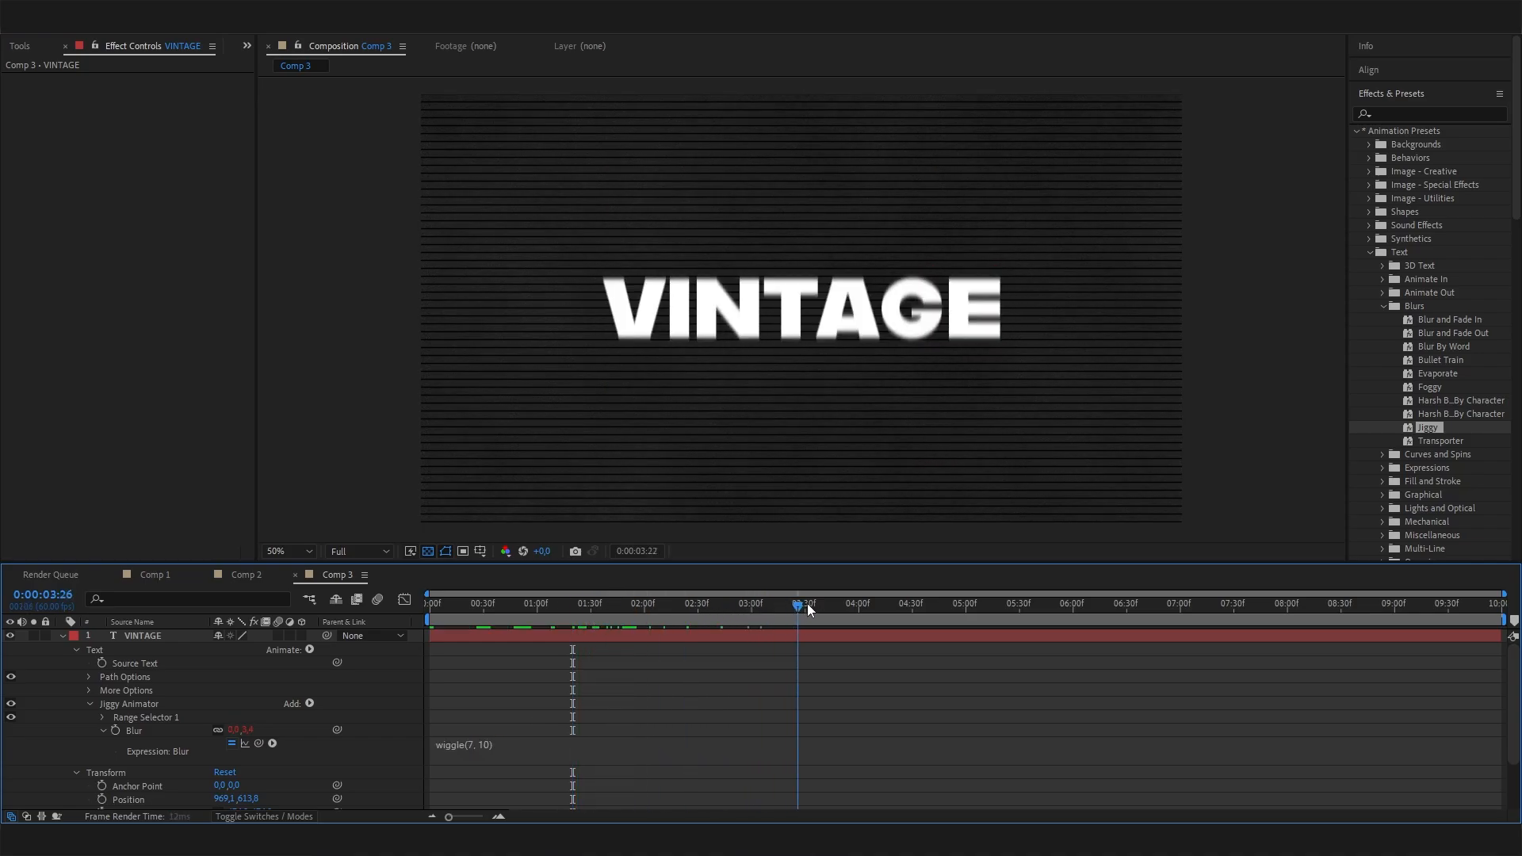
{"action": "left_click_drag", "start_coordinate": [710, 605], "coordinate": [658, 608]}
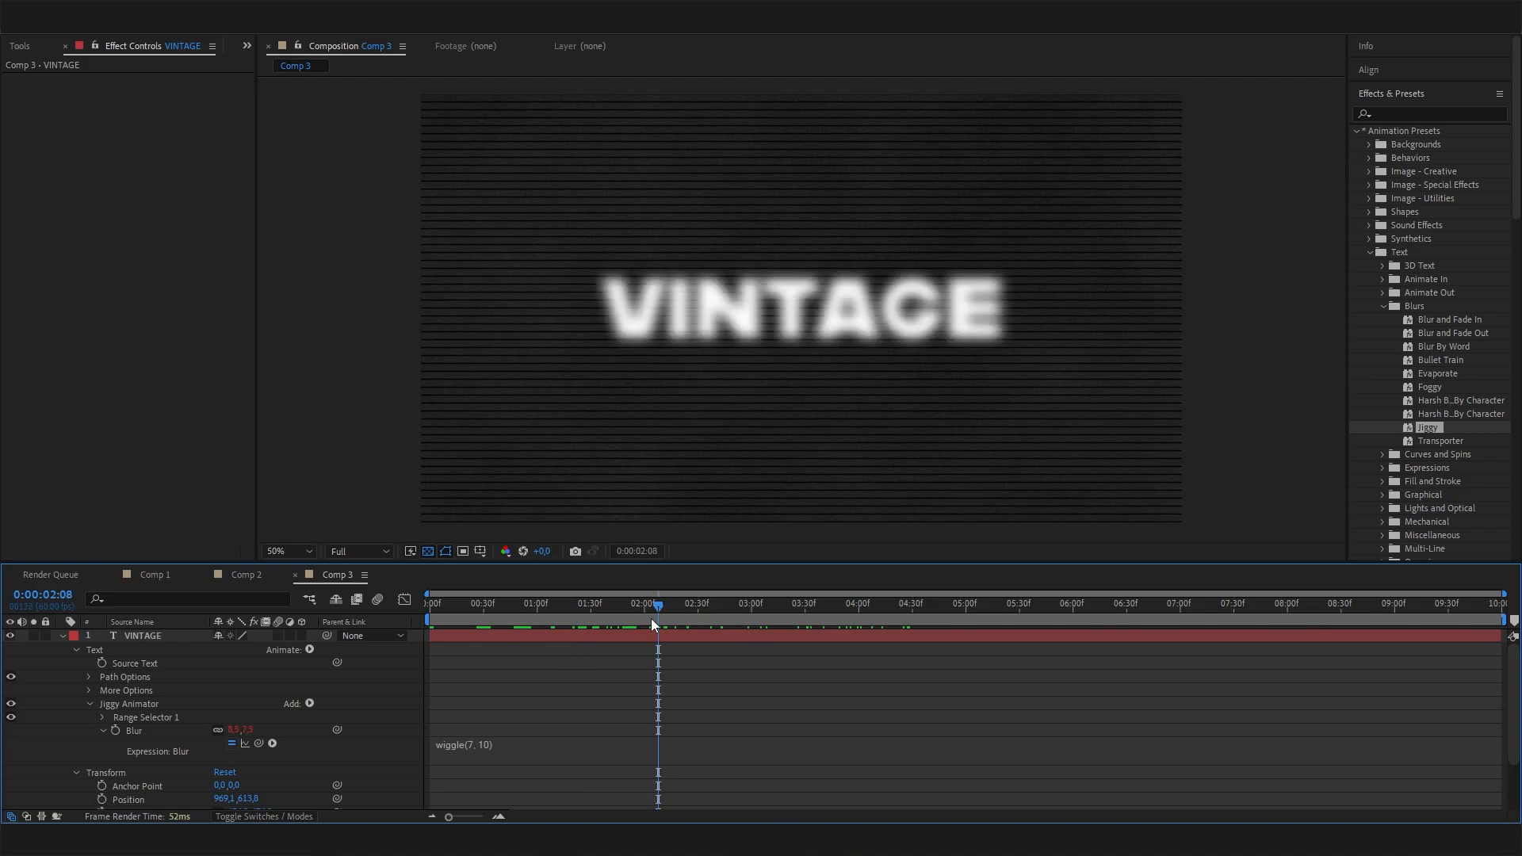
Look at the finished VHS title in Comp 1 for reference and return to Comp 3.
{"action": "left_click", "coordinate": [154, 579]}
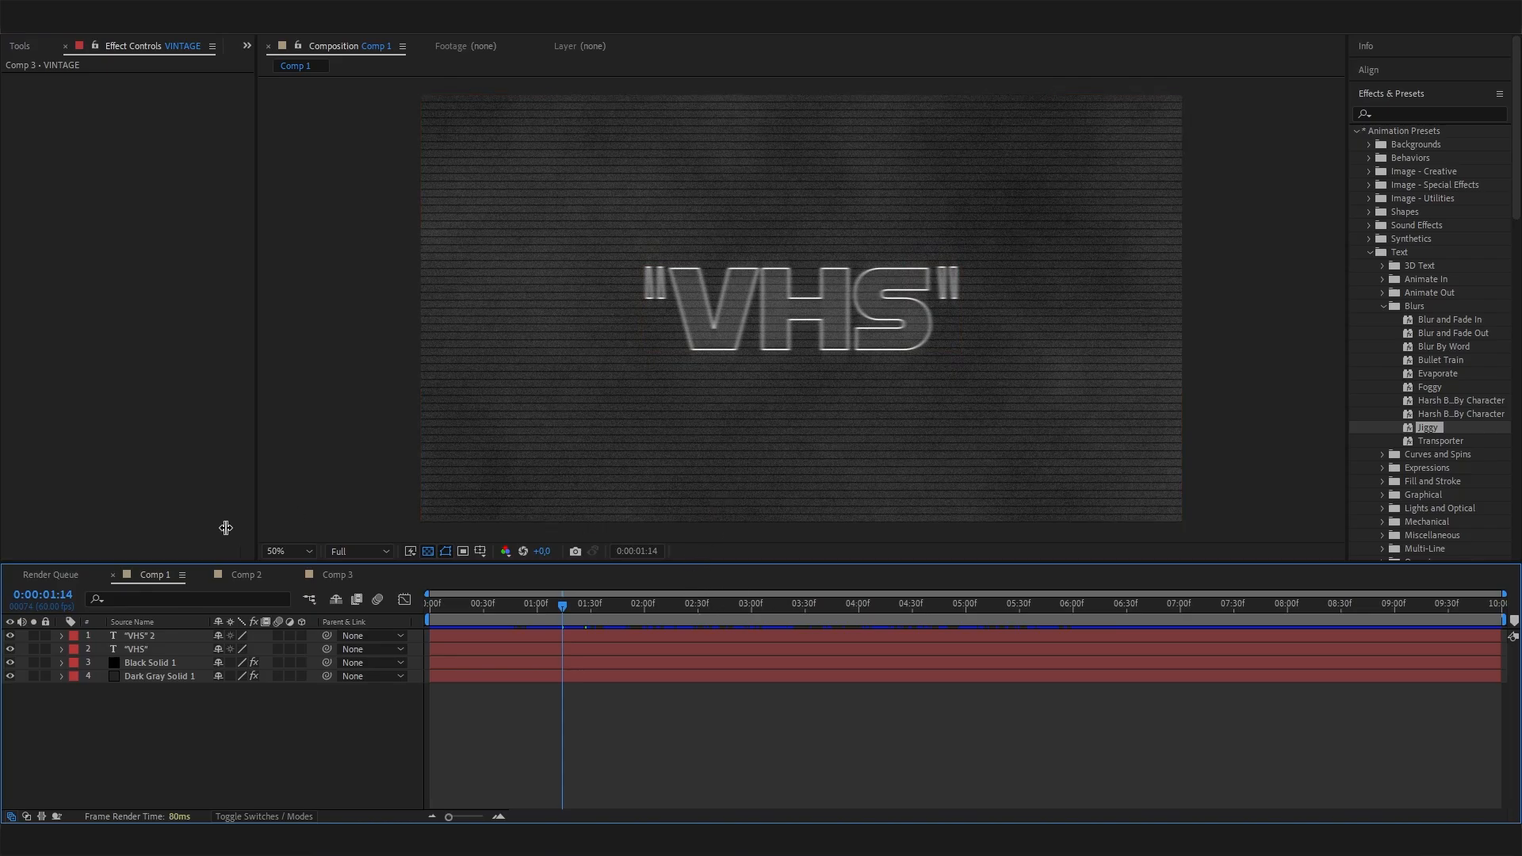
{"action": "left_click", "coordinate": [346, 574]}
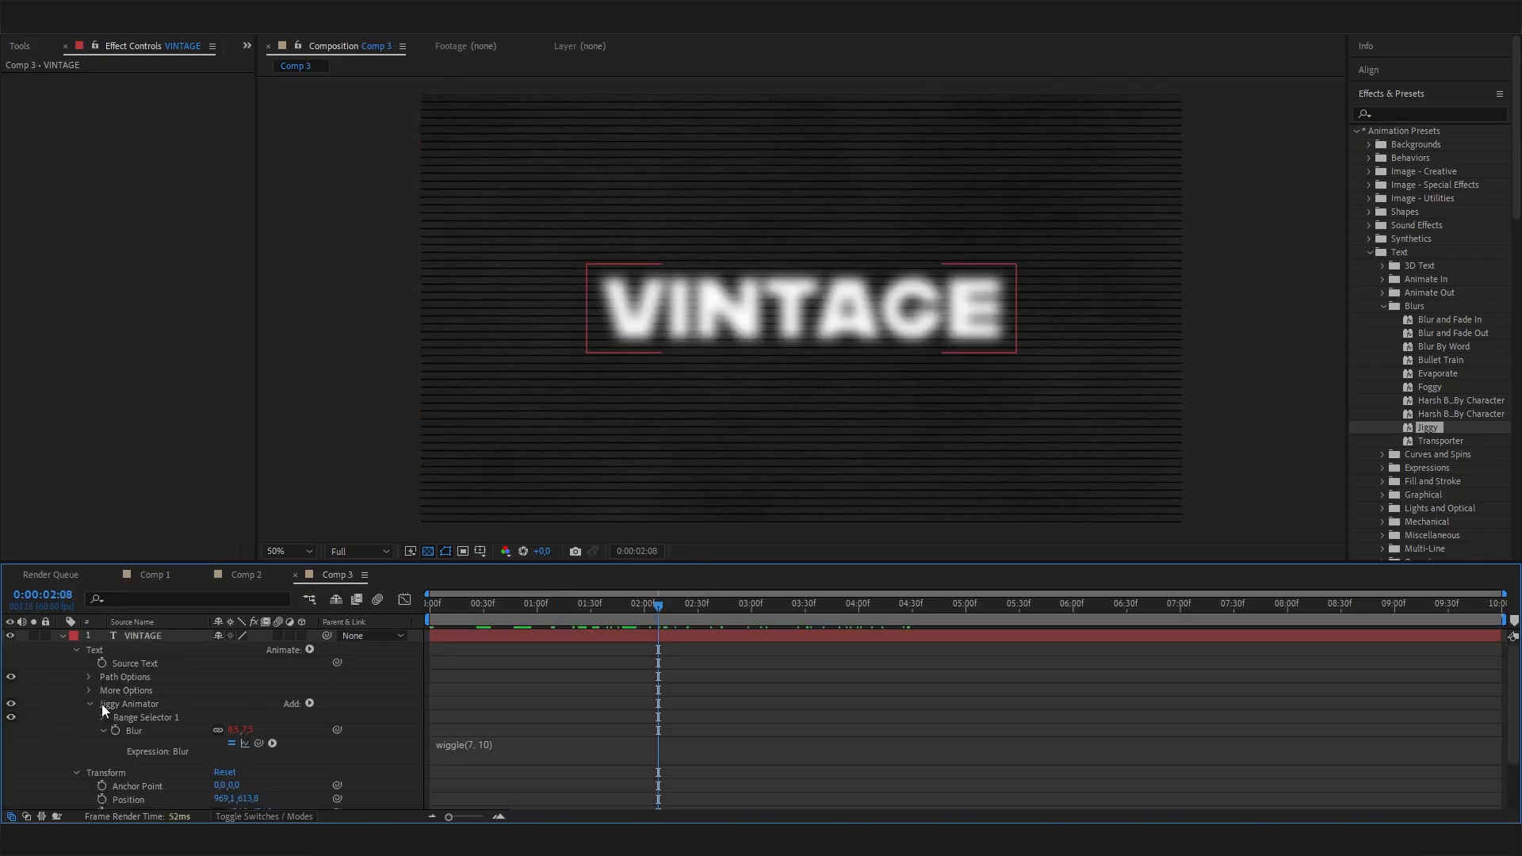
{"action": "left_click", "coordinate": [64, 636]}
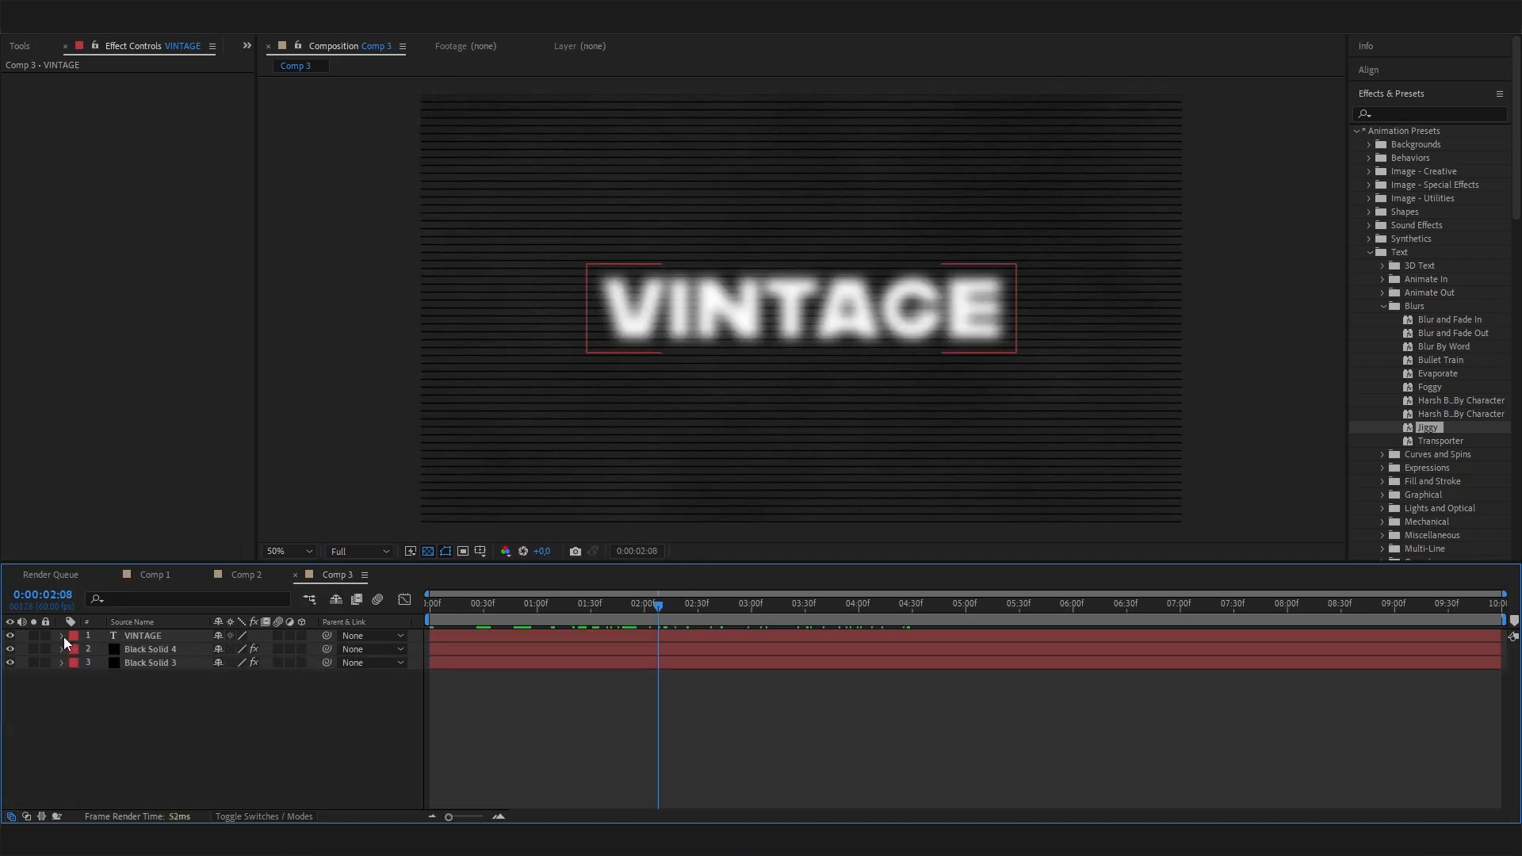
Duplicate the VINTAGE text layer and swap the copy's fill and stroke to make it a white outline without fill.
{"action": "left_click", "coordinate": [147, 636]}
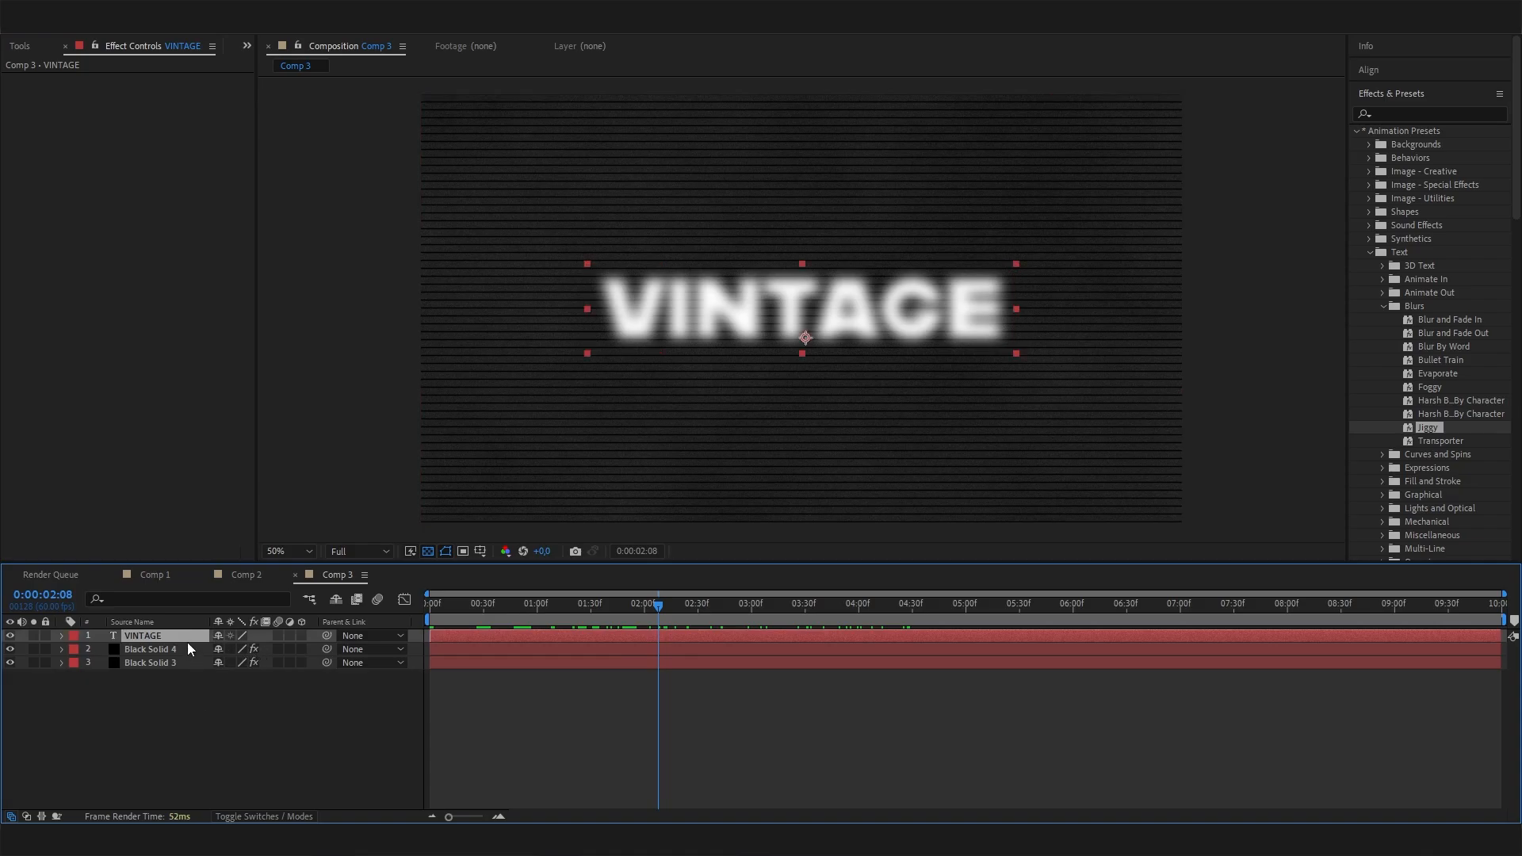
{"action": "key", "text": "ctrl+d"}
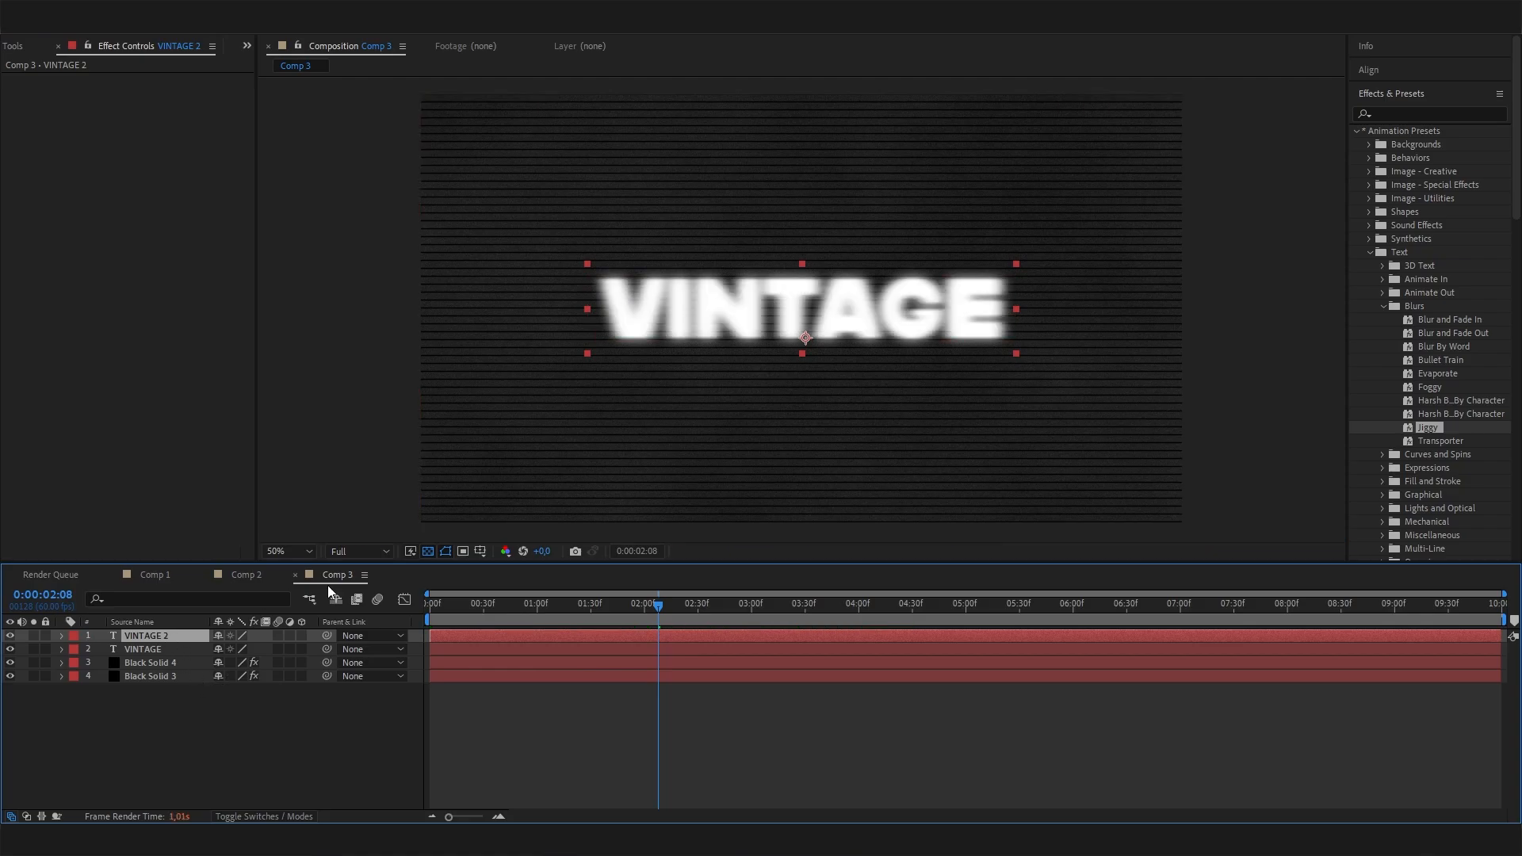
{"action": "left_click", "coordinate": [1414, 93]}
{"action": "left_click", "coordinate": [1383, 119]}
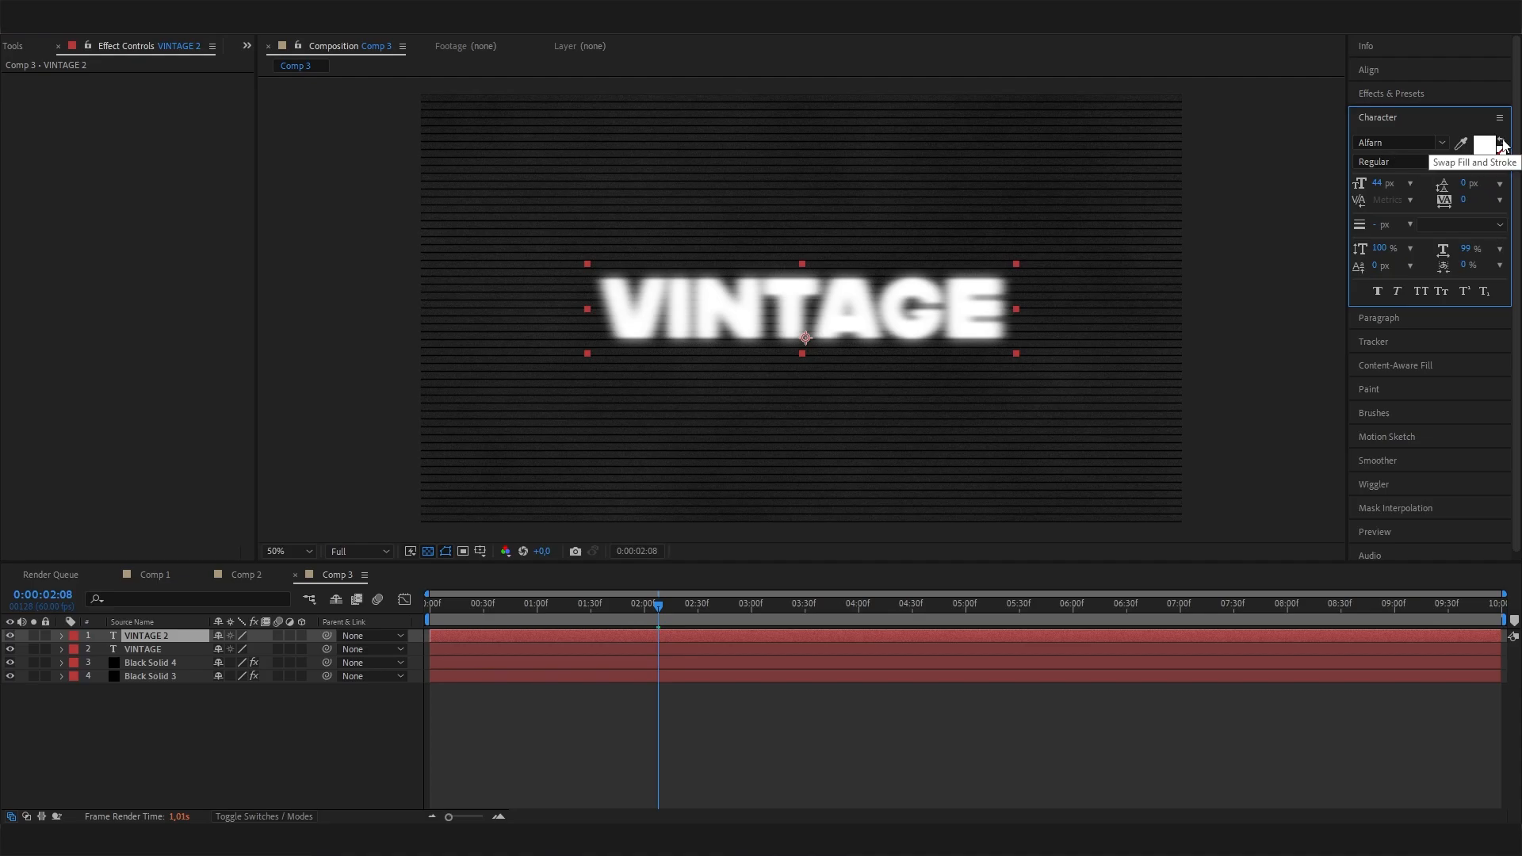
{"action": "left_click", "coordinate": [1502, 144]}
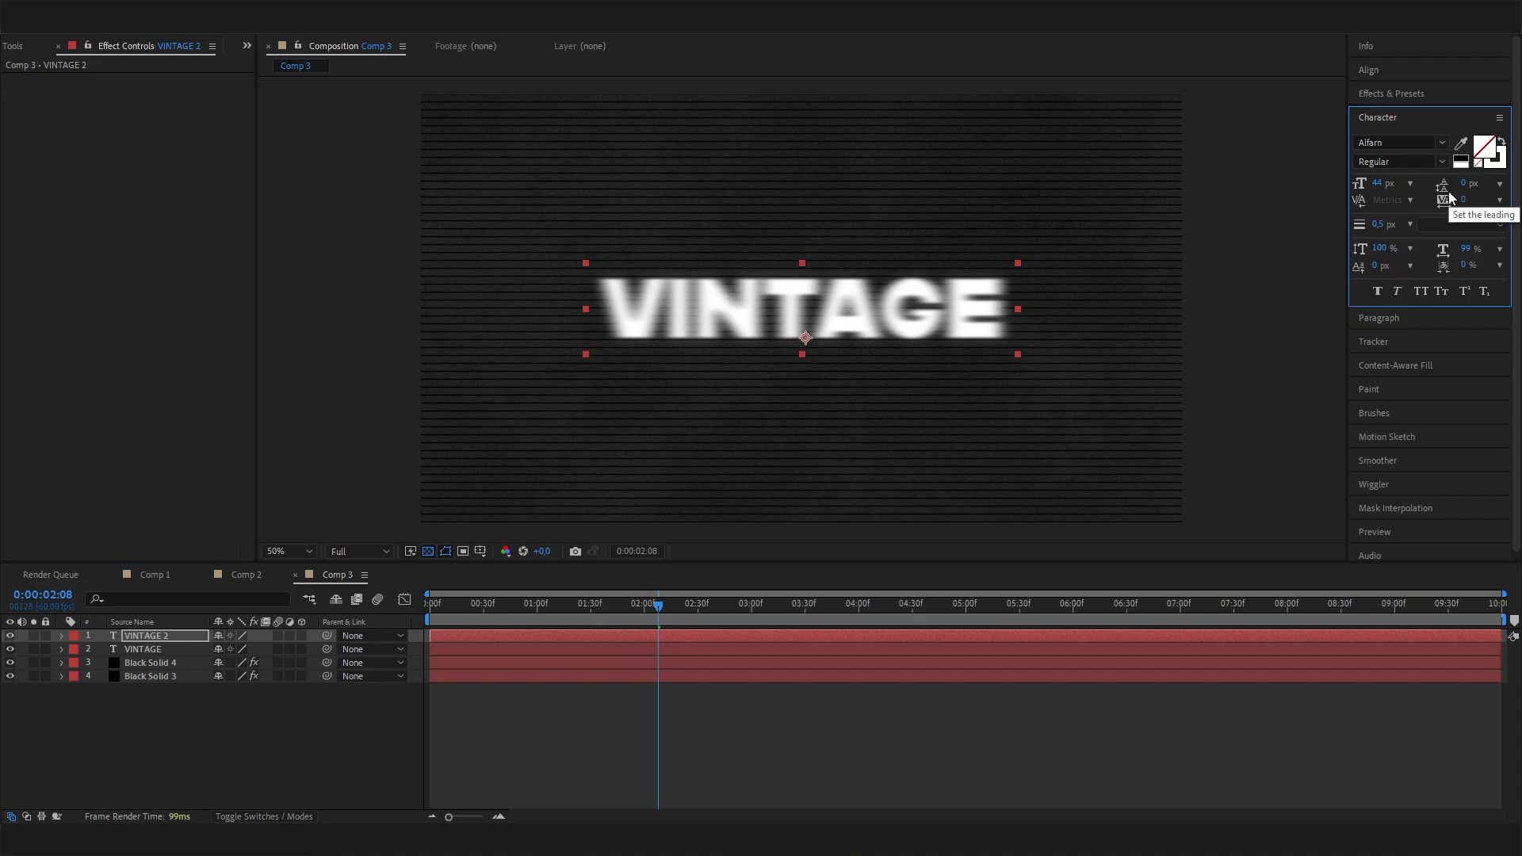
Hide and show the original VINTAGE layer again to examine the outlined copy on its own.
{"action": "left_click", "coordinate": [133, 755]}
{"action": "left_click", "coordinate": [157, 651]}
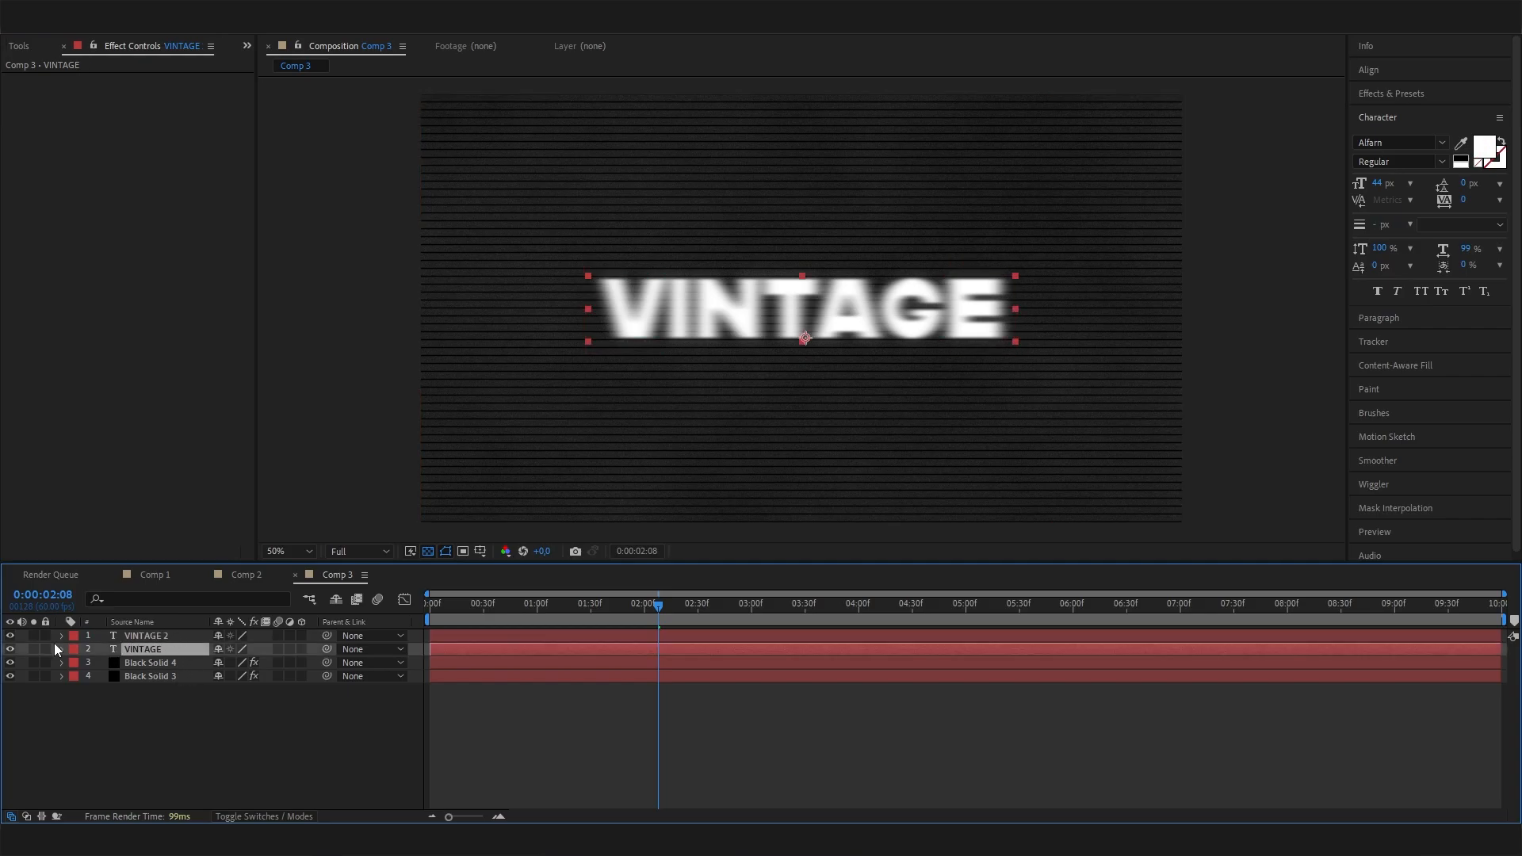
{"action": "left_click", "coordinate": [11, 650]}
{"action": "left_click", "coordinate": [11, 649]}
{"action": "left_click", "coordinate": [61, 649]}
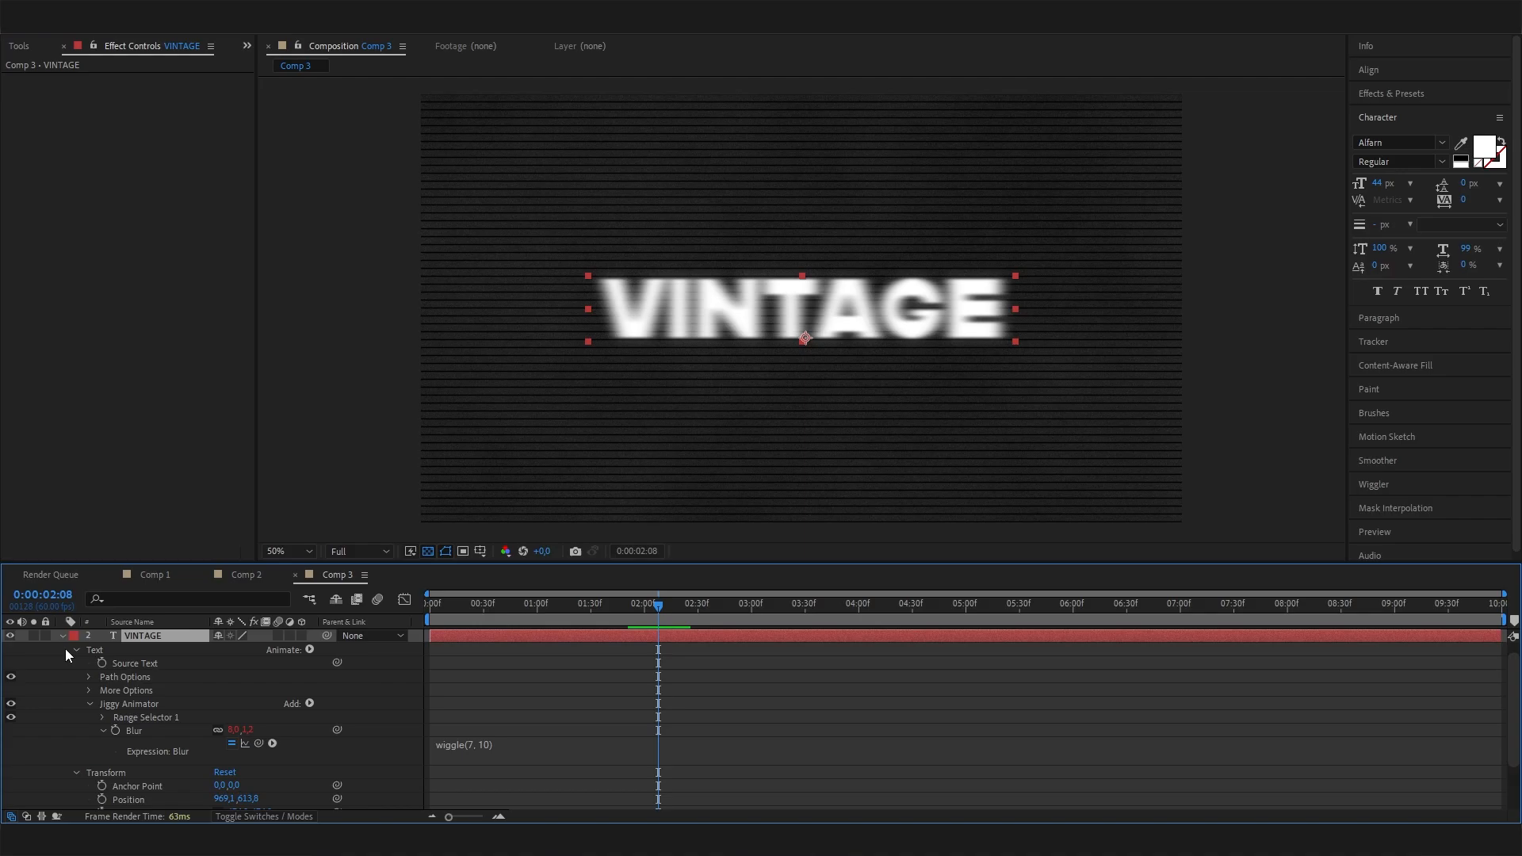
{"action": "left_click", "coordinate": [62, 636]}
{"action": "left_click", "coordinate": [170, 683]}
Try an opacity of 25% on the original filled VINTAGE layer and scrub the timeline to judge it.
{"action": "left_click", "coordinate": [152, 654]}
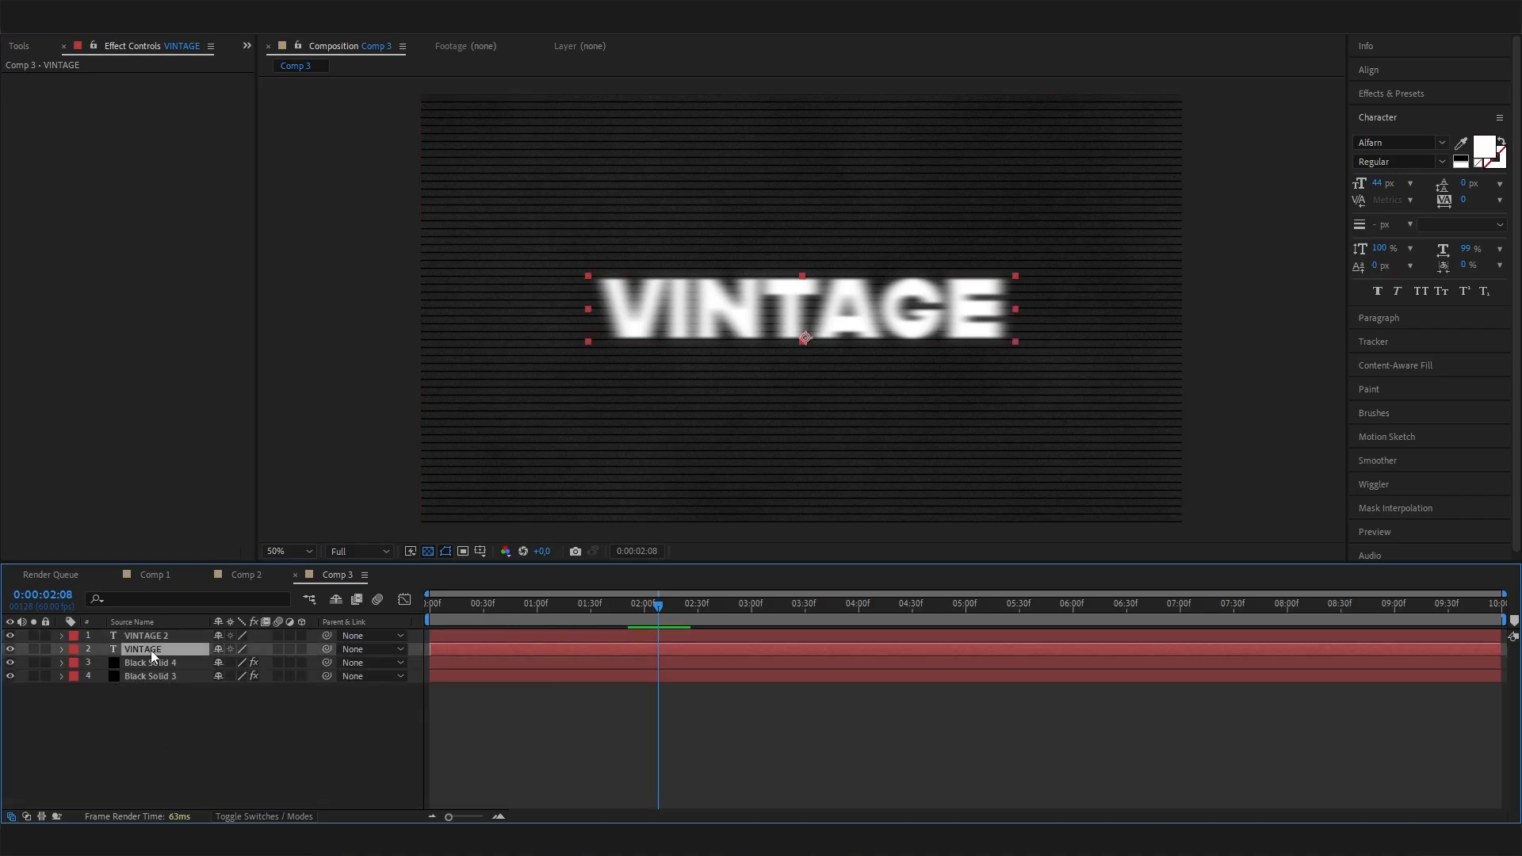
{"action": "key", "text": "t"}
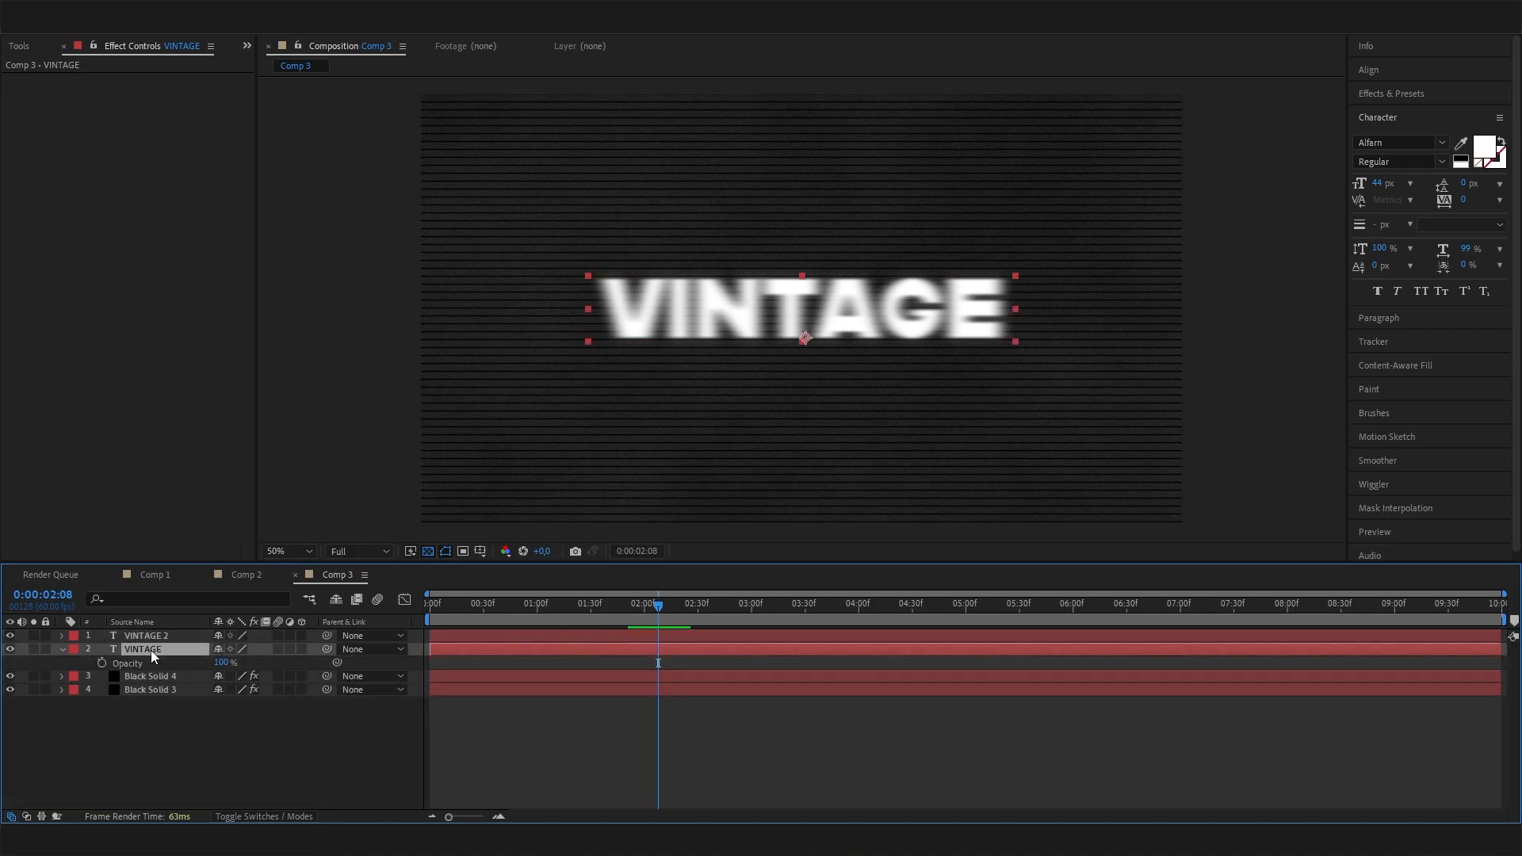
{"action": "left_click", "coordinate": [219, 662]}
{"action": "type", "text": "50"}
{"action": "key", "text": "Return"}
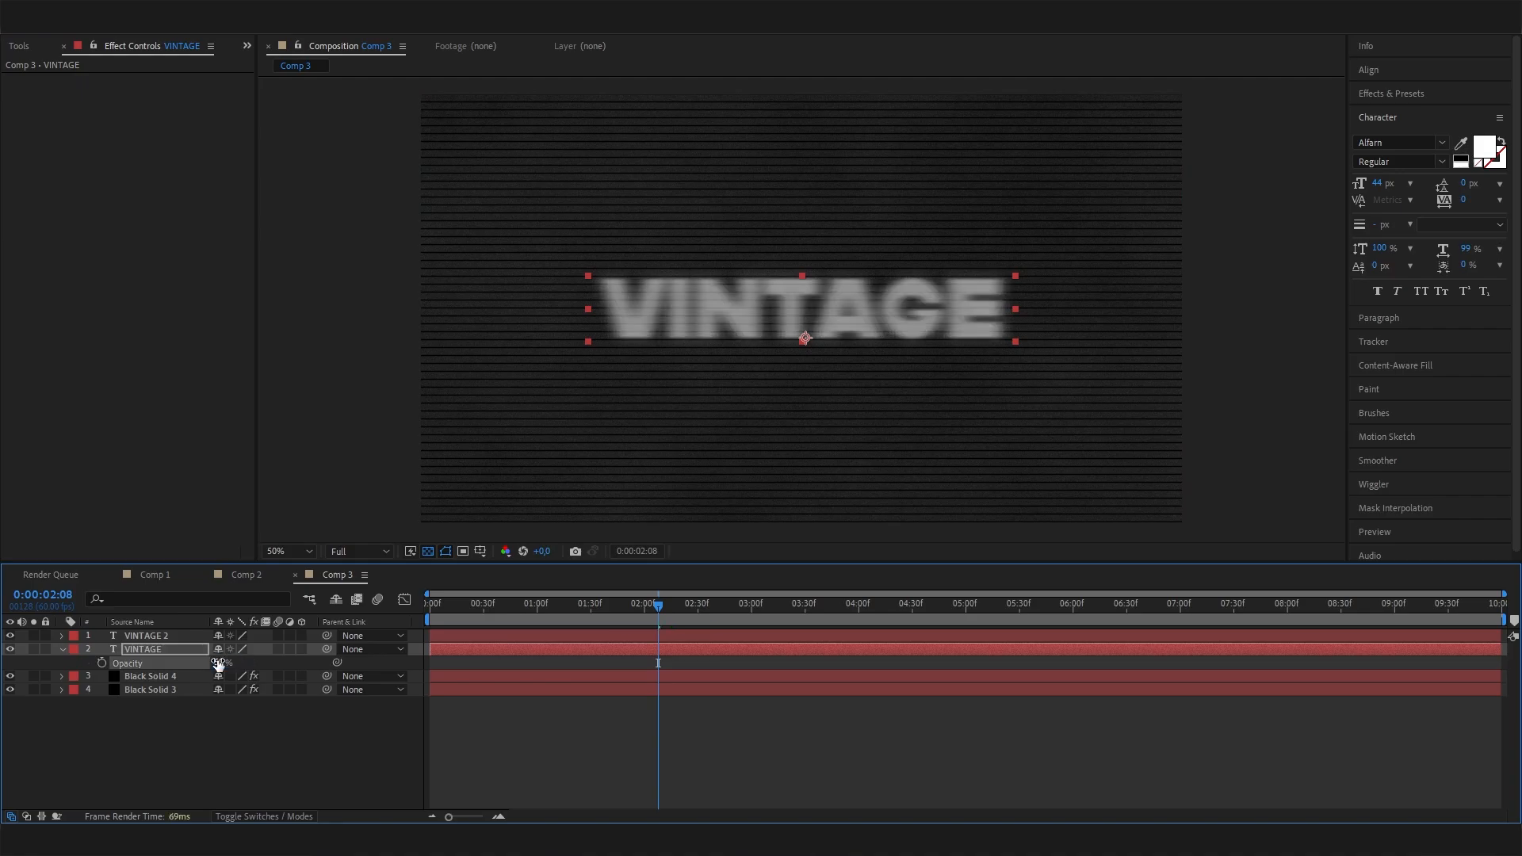
{"action": "left_click", "coordinate": [227, 662]}
{"action": "type", "text": "25"}
{"action": "key", "text": "Return"}
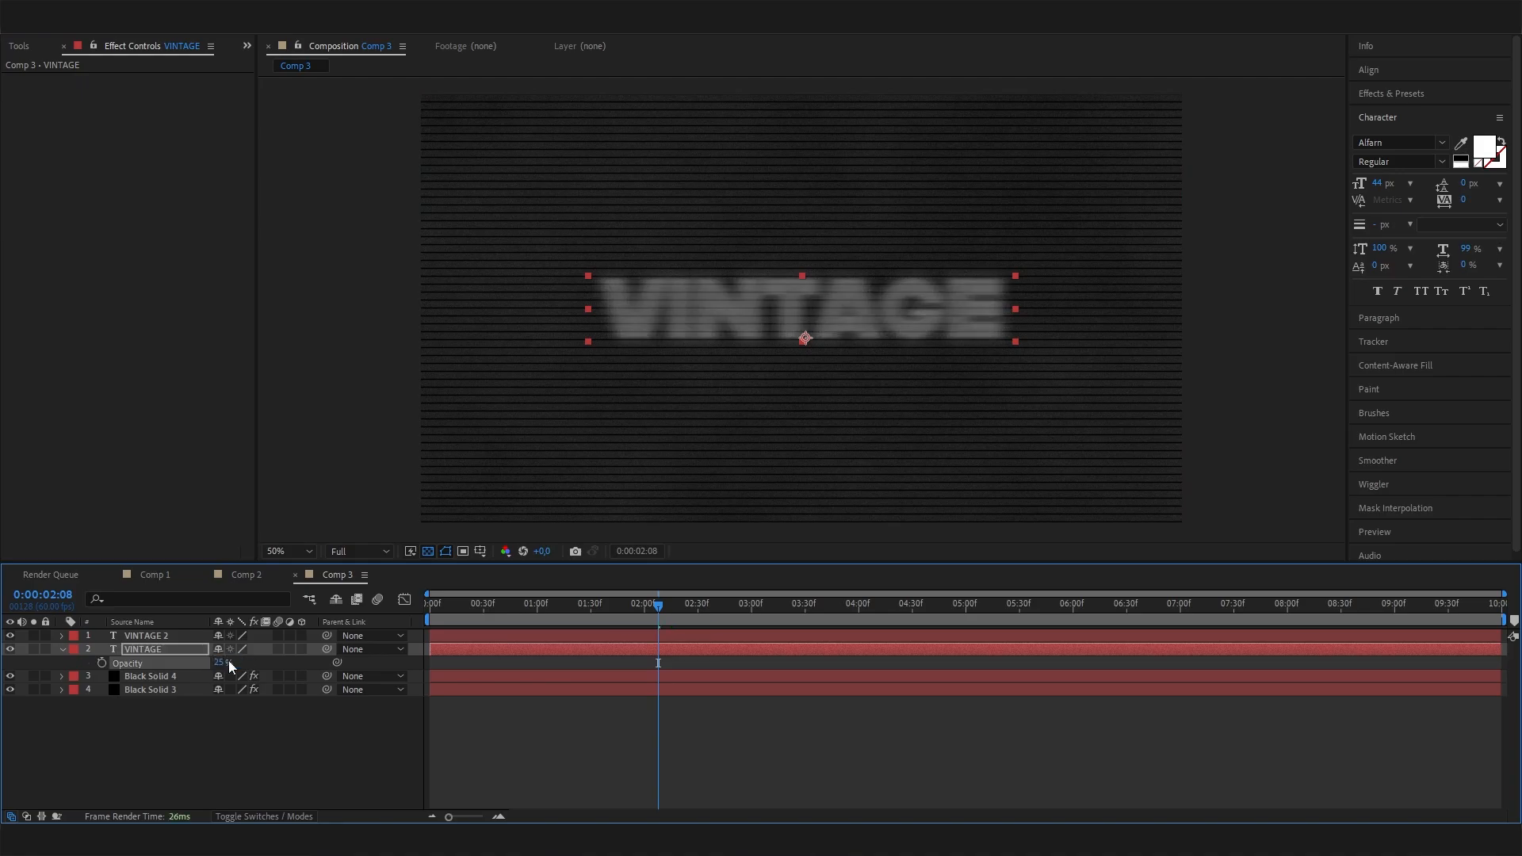
{"action": "left_click_drag", "start_coordinate": [658, 606], "coordinate": [813, 596]}
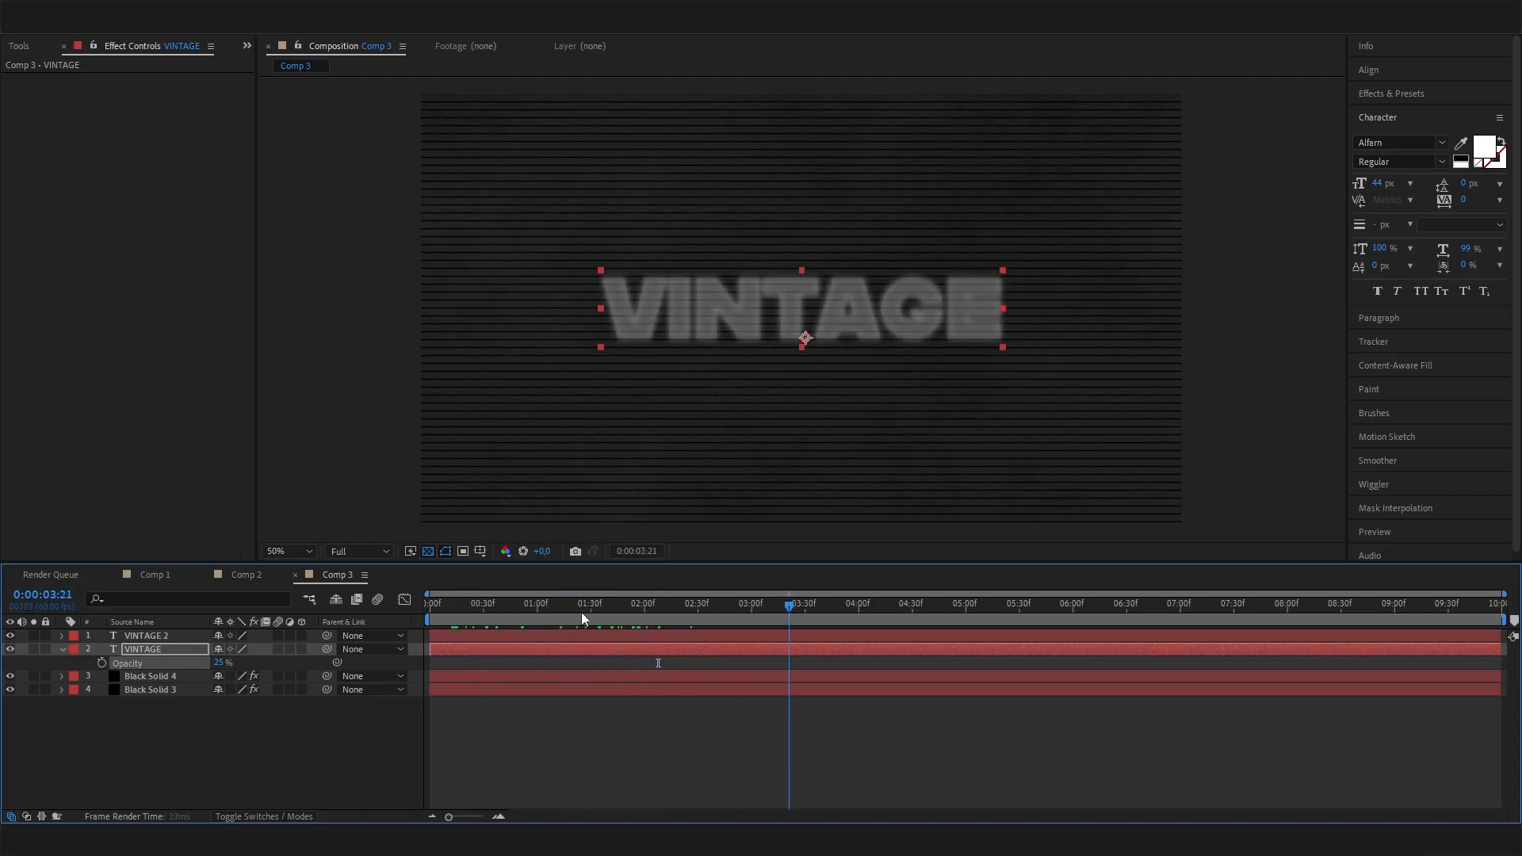
{"action": "left_click_drag", "start_coordinate": [718, 609], "coordinate": [583, 606]}
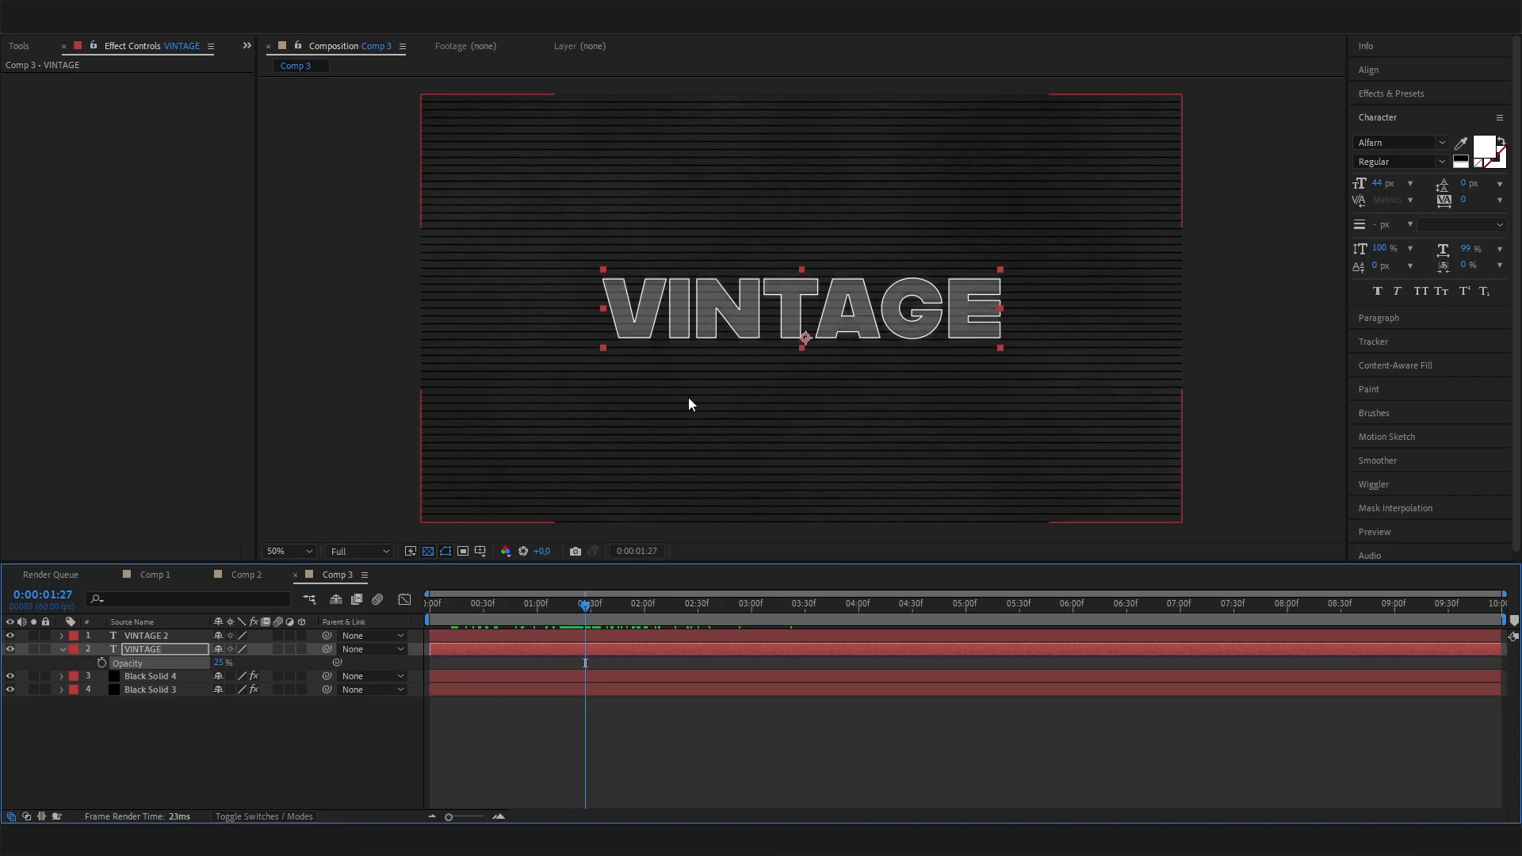
Set the opacity of the filled VINTAGE layer beneath the outlined copy to 15%.
{"action": "left_click", "coordinate": [327, 758]}
{"action": "left_click", "coordinate": [148, 636]}
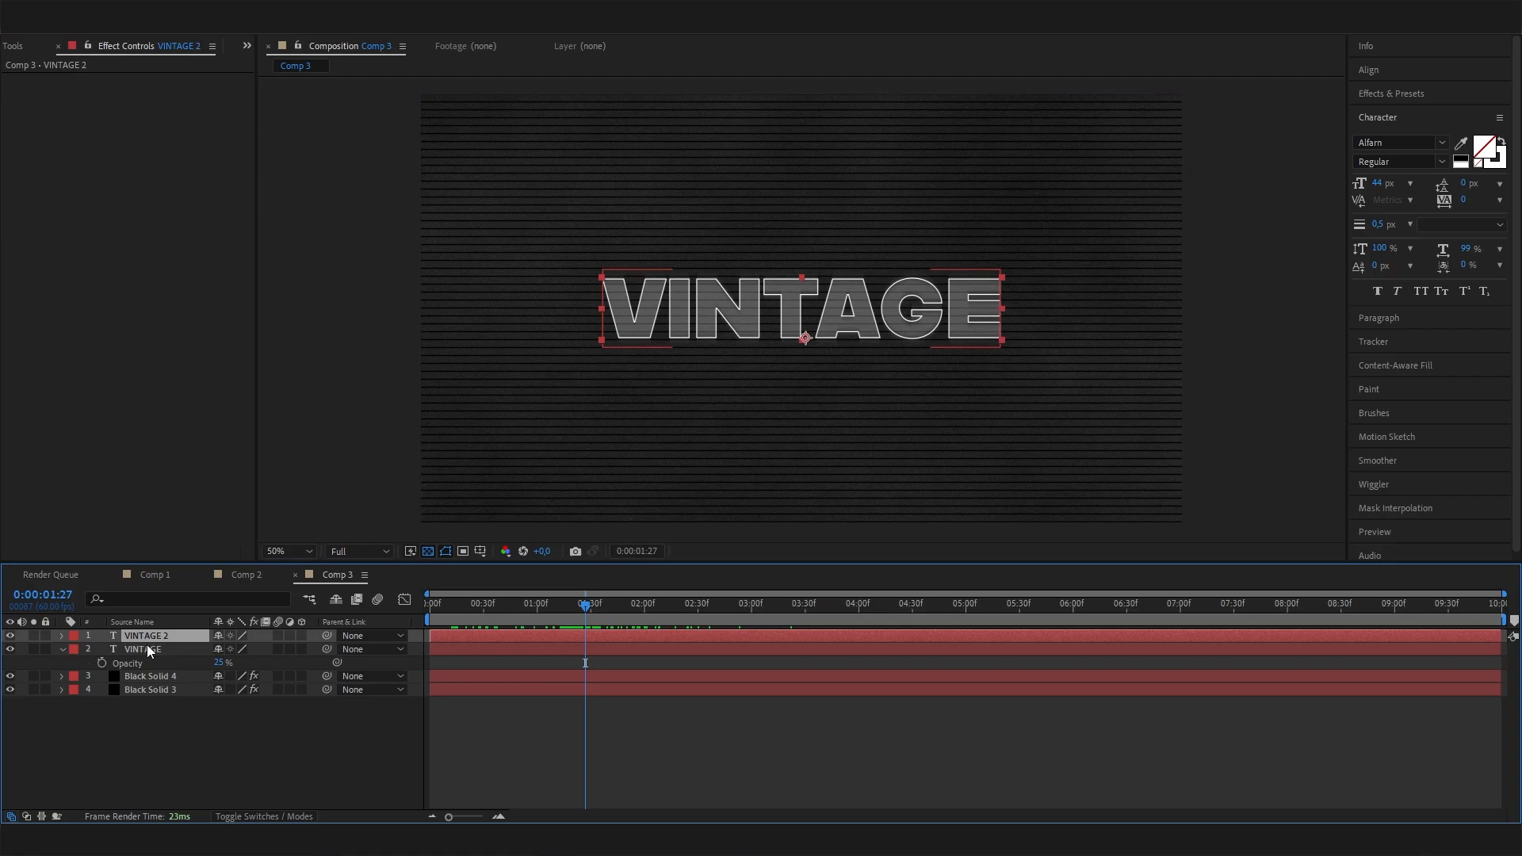
{"action": "left_click", "coordinate": [146, 647]}
{"action": "left_click", "coordinate": [219, 662]}
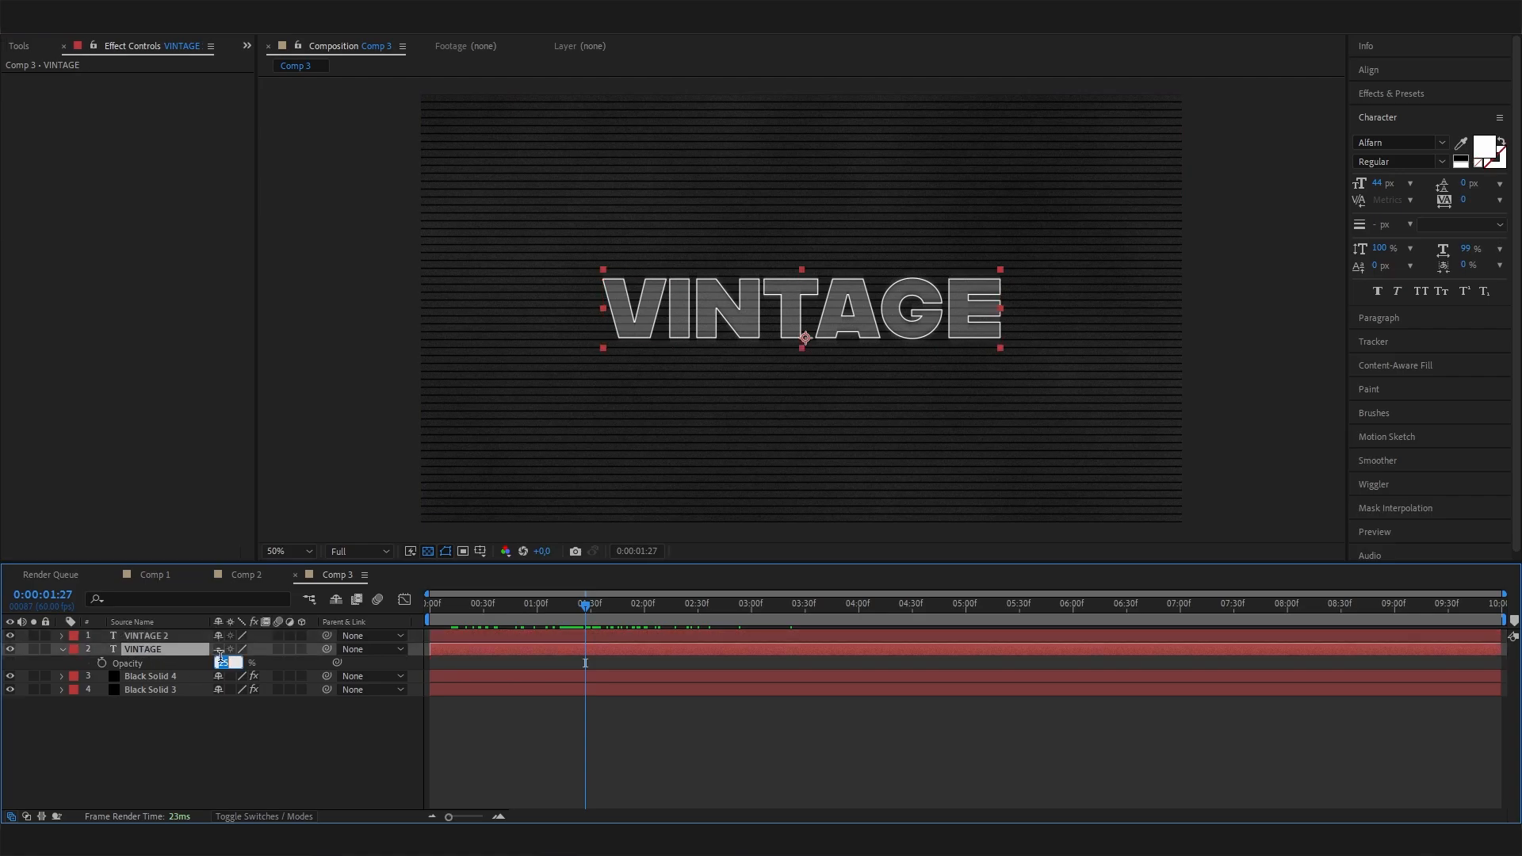
{"action": "type", "text": "10"}
{"action": "key", "text": "Return"}
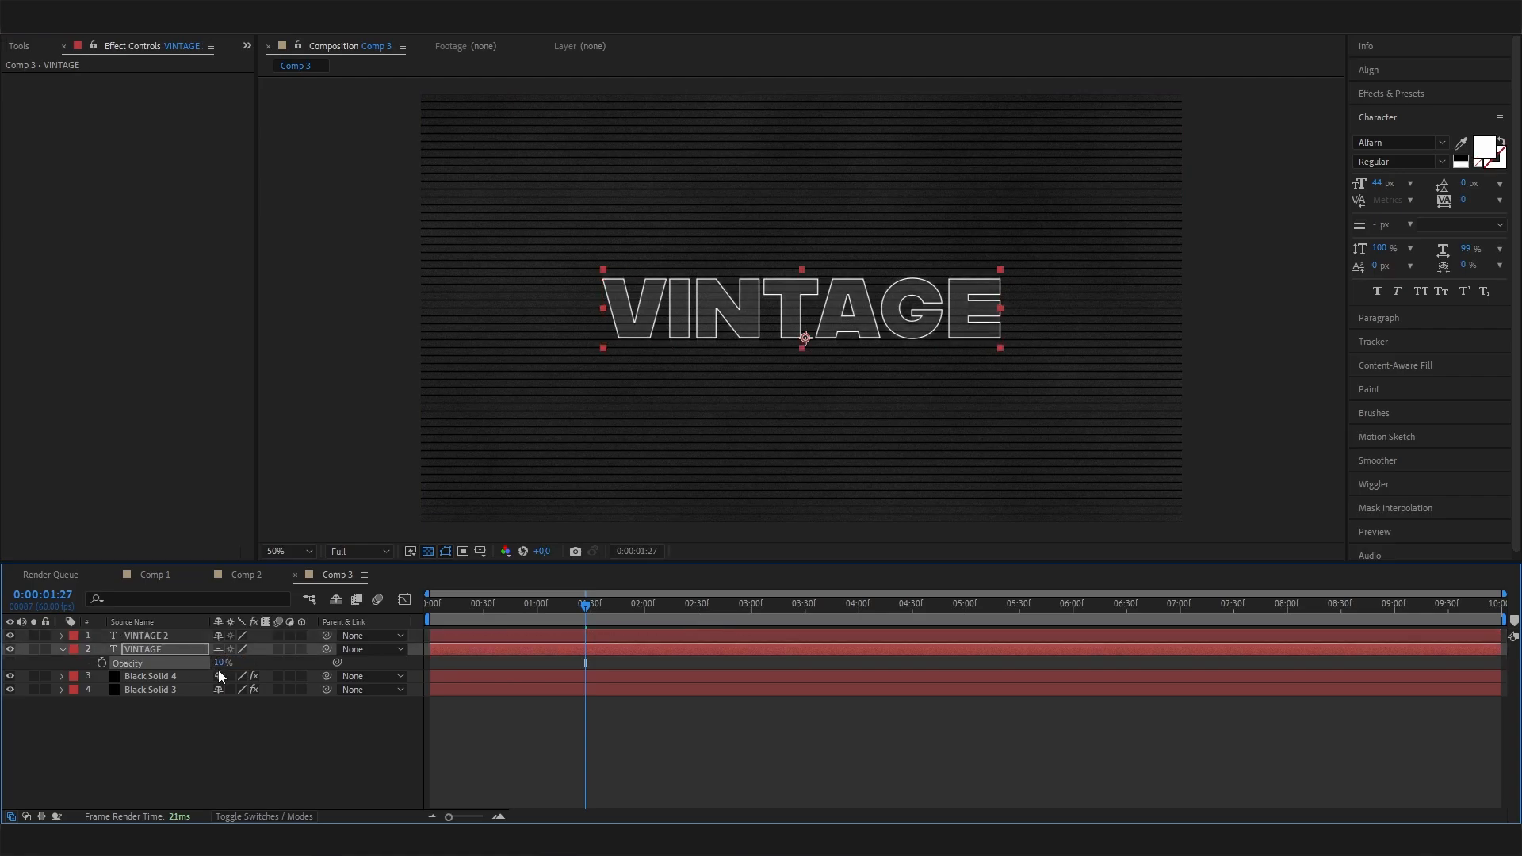
{"action": "left_click", "coordinate": [221, 668]}
{"action": "type", "text": "15"}
{"action": "key", "text": "Return"}
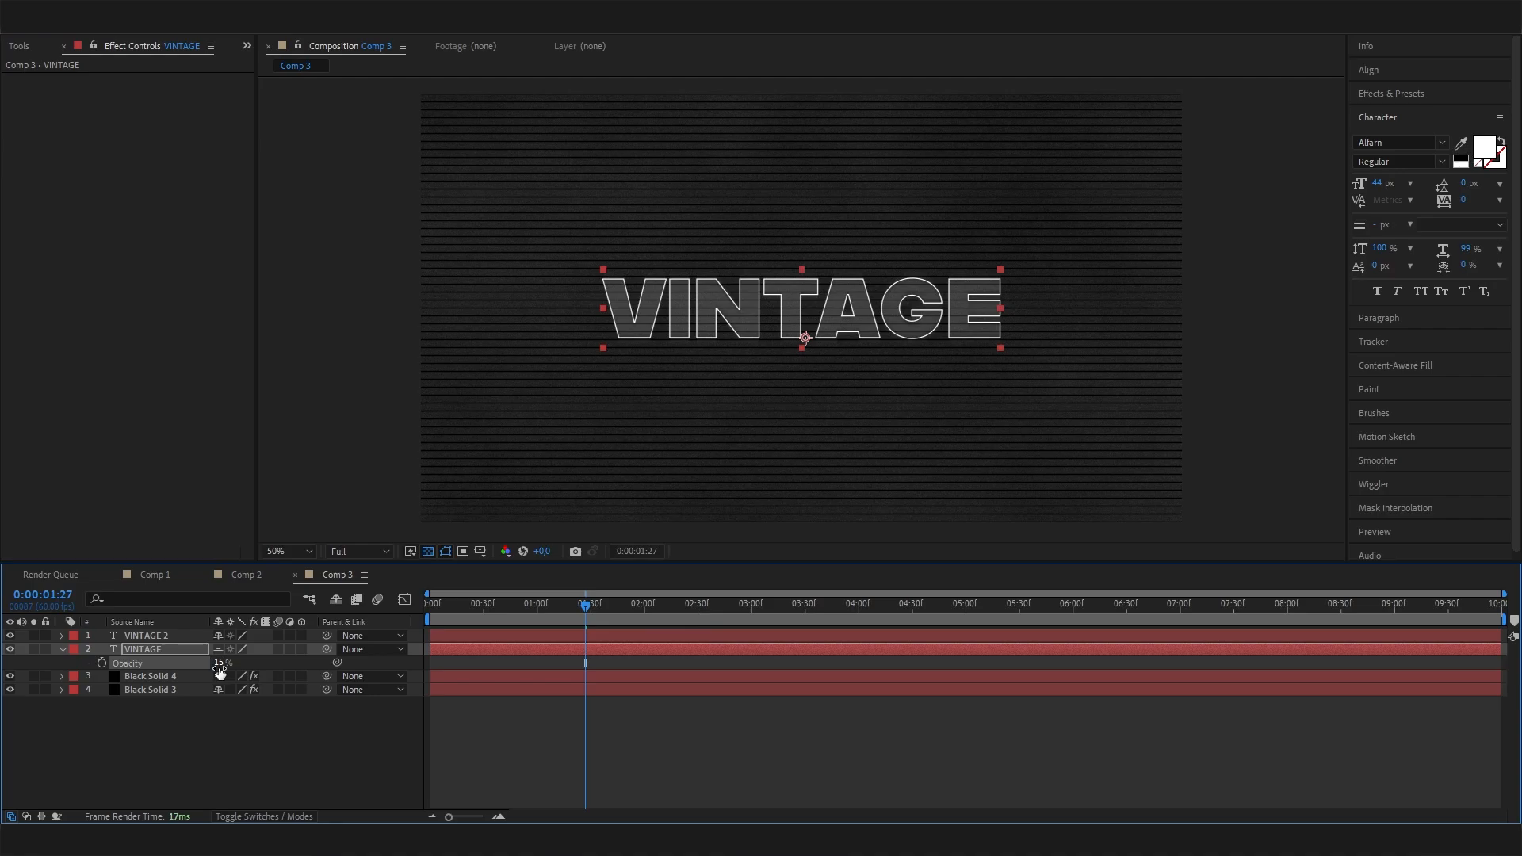
Preview the title animation from the start of the composition at 0:00:00:00.
{"action": "left_click", "coordinate": [251, 749]}
{"action": "left_click_drag", "start_coordinate": [595, 606], "coordinate": [299, 730]}
{"action": "key", "text": "space"}
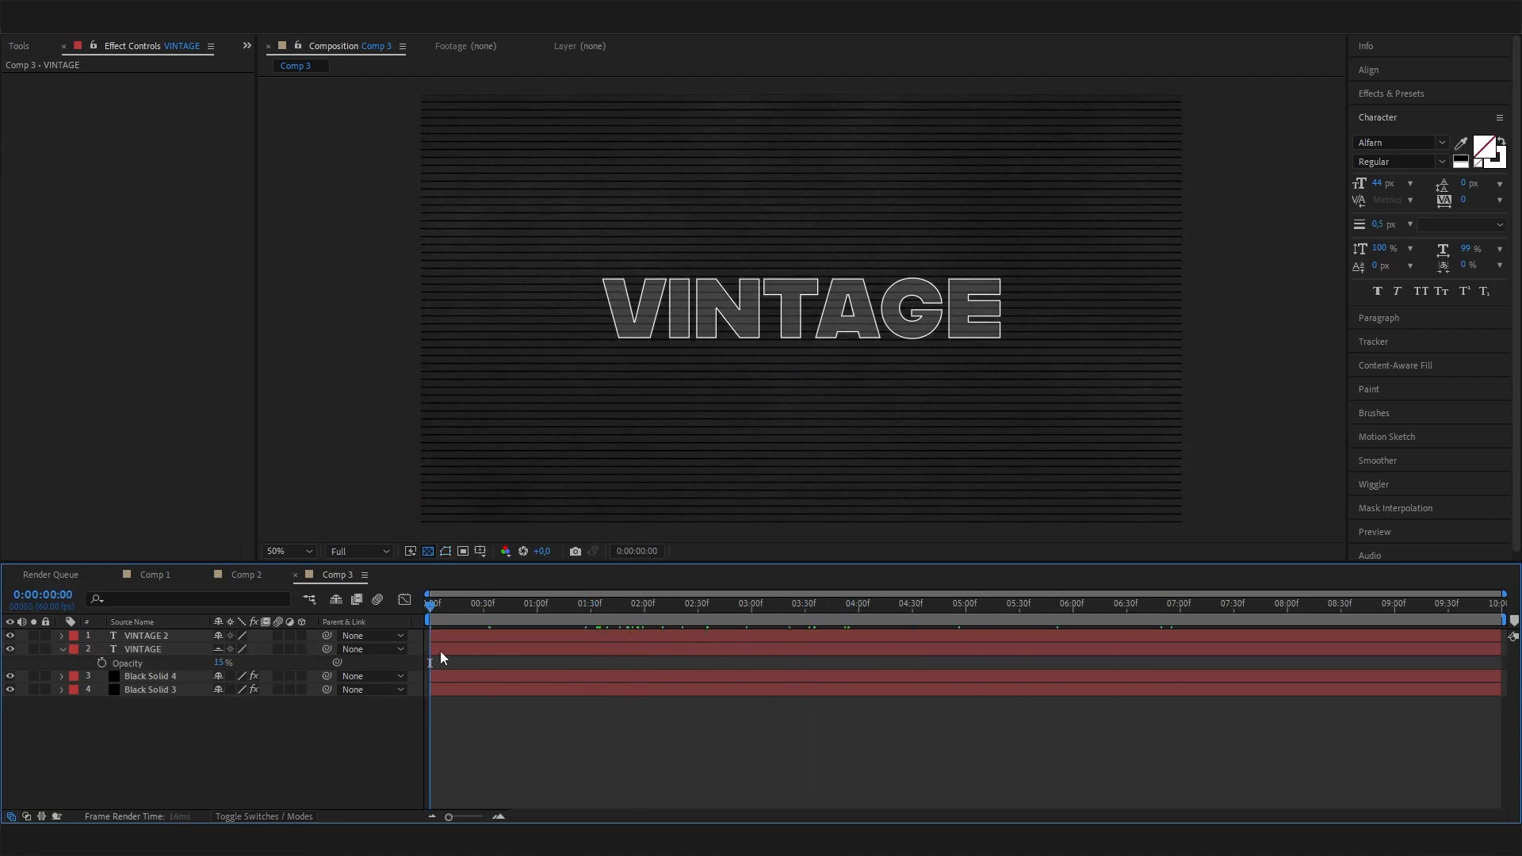